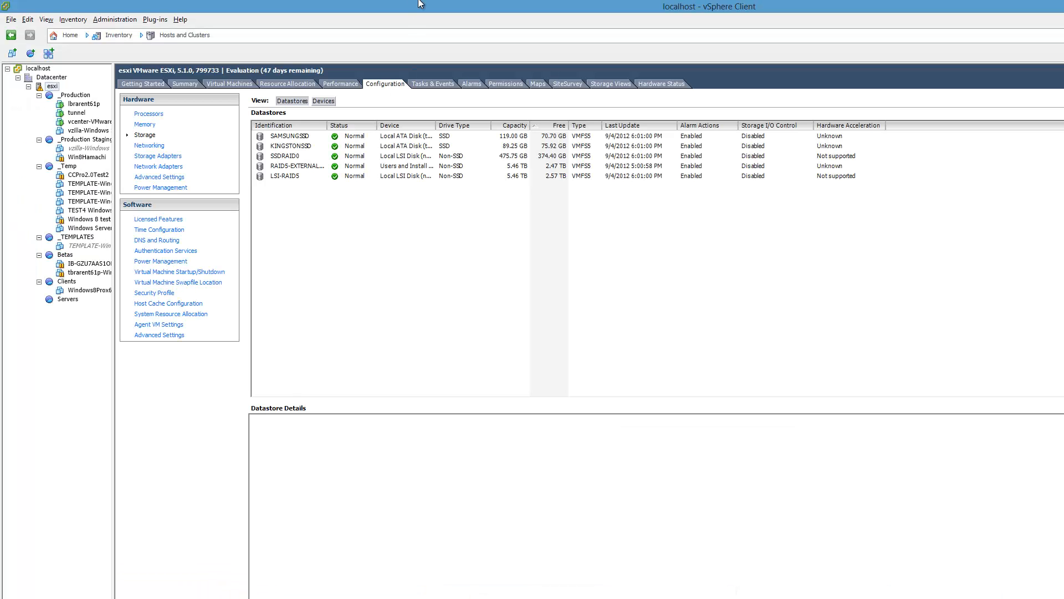
# Step: Fit the client window to the screen and open the datastore browser for SAMSUNGSSD
pyautogui.moveTo(410, 14); pyautogui.dragTo(253, 8)
pyautogui.moveTo(498, 326); pyautogui.dragTo(1059, 593)
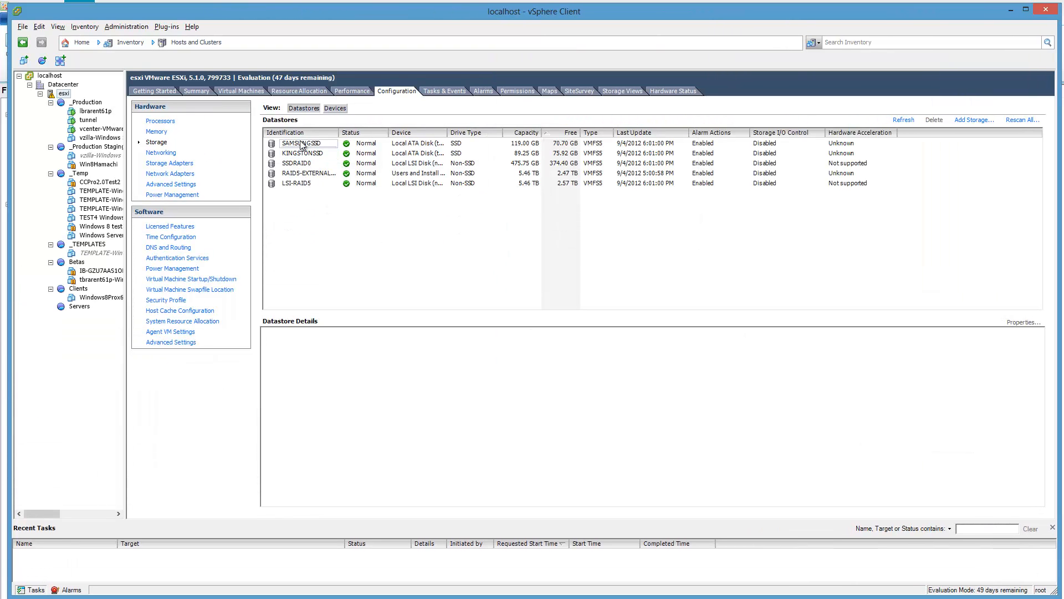
pyautogui.doubleClick(305, 143)
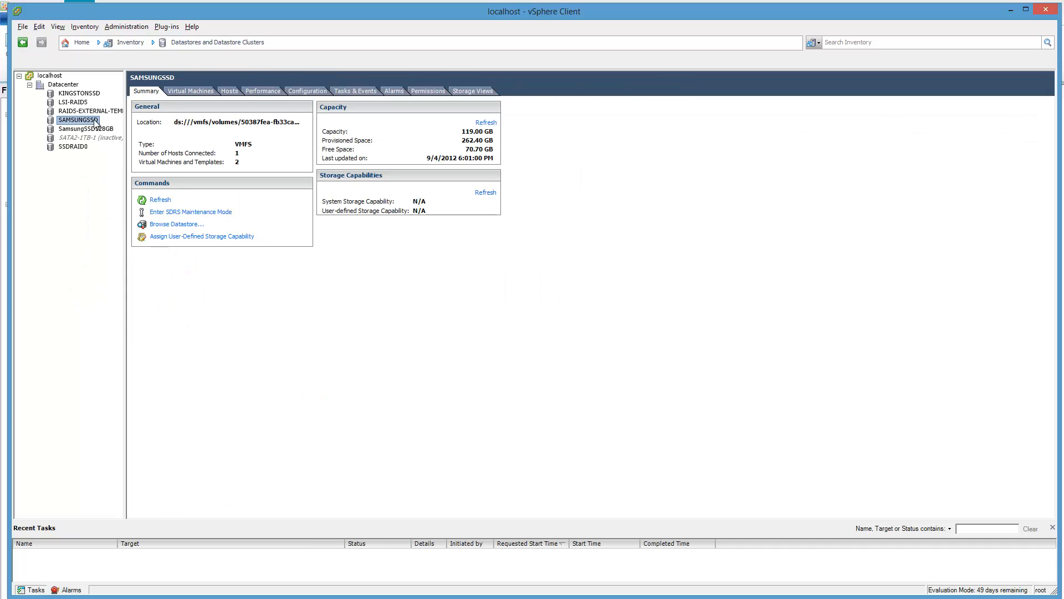
pyautogui.click(24, 42)
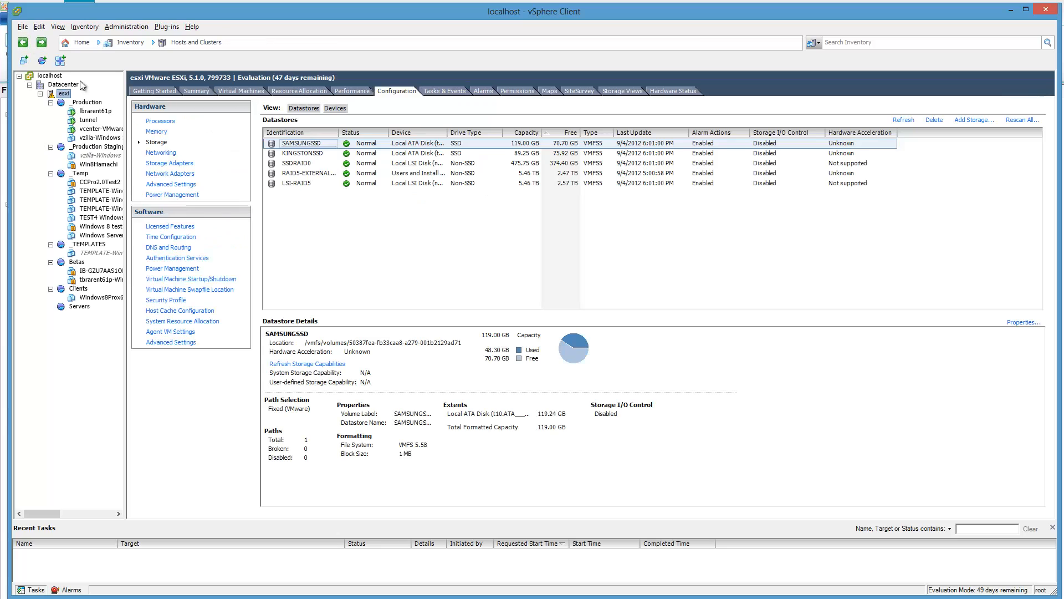
pyautogui.rightClick(297, 142)
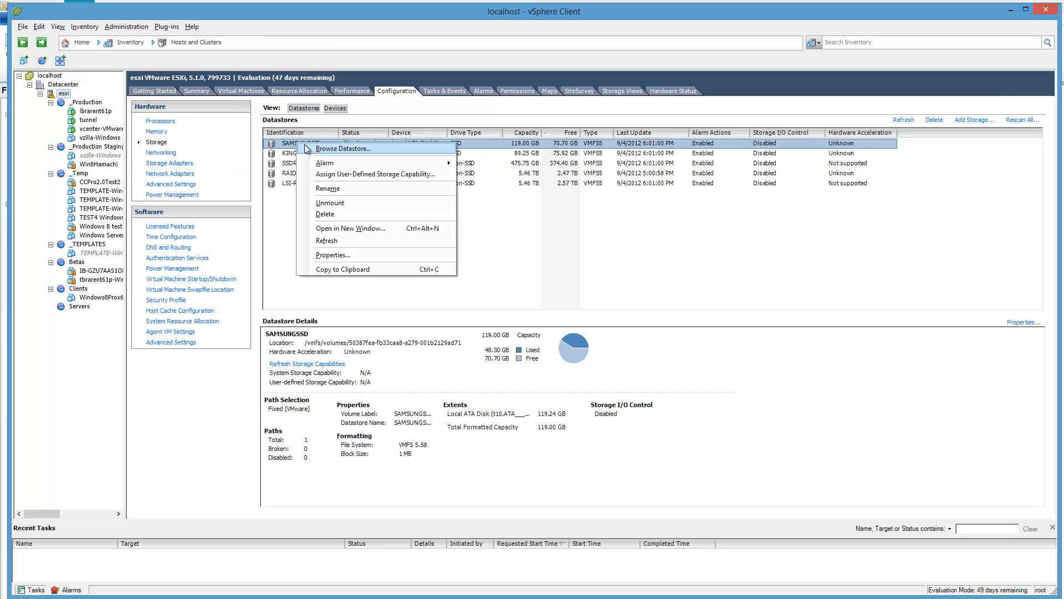
pyautogui.click(317, 150)
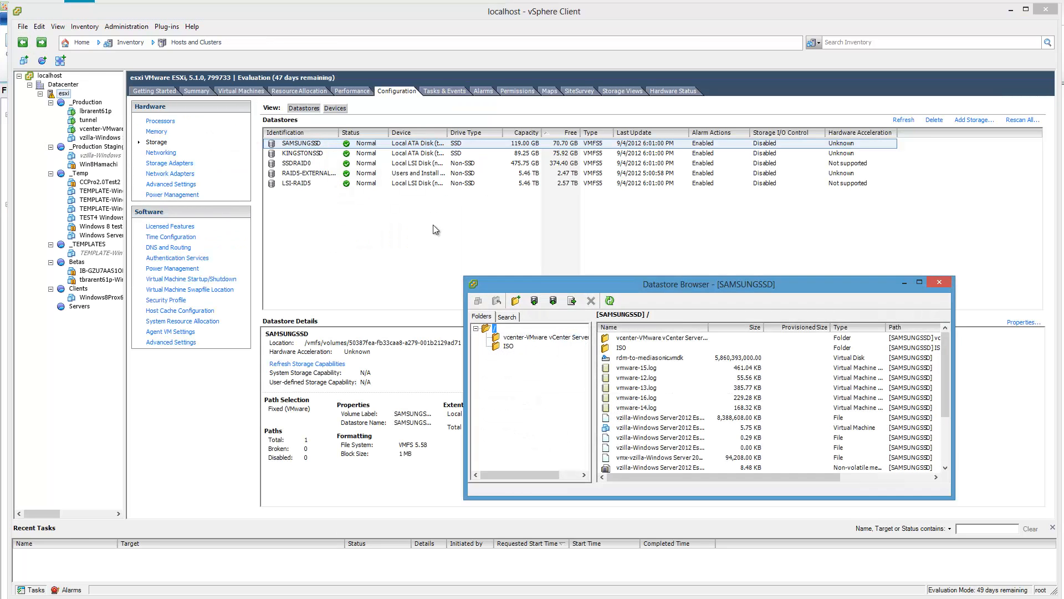
# Step: Check the SAMSUNGSSD ISO folder for the Windows Server 2012 image with full file names shown, and close the datastore browser
pyautogui.click(520, 345)
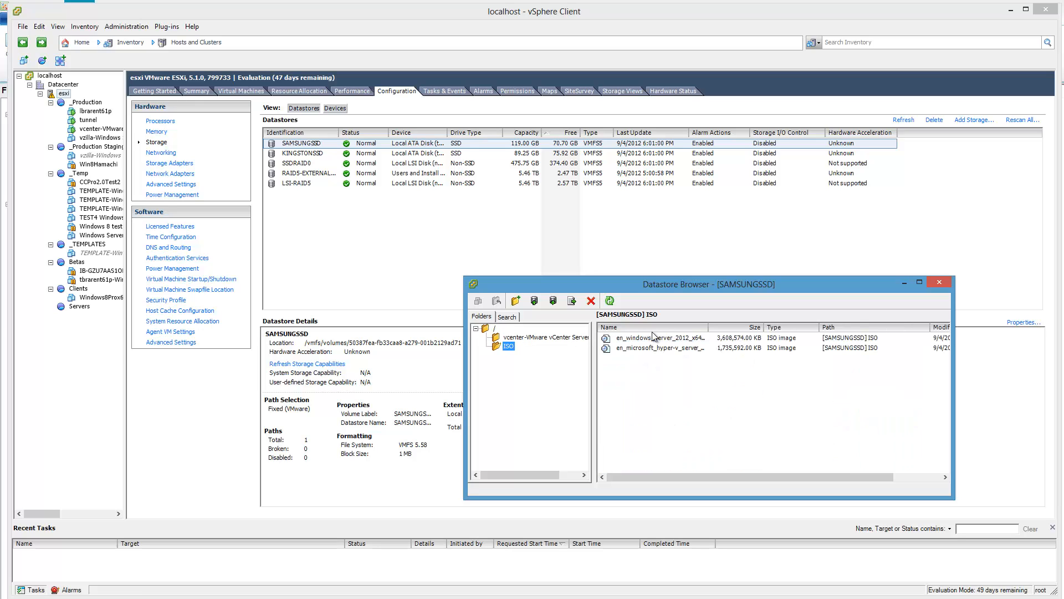
pyautogui.doubleClick(703, 327)
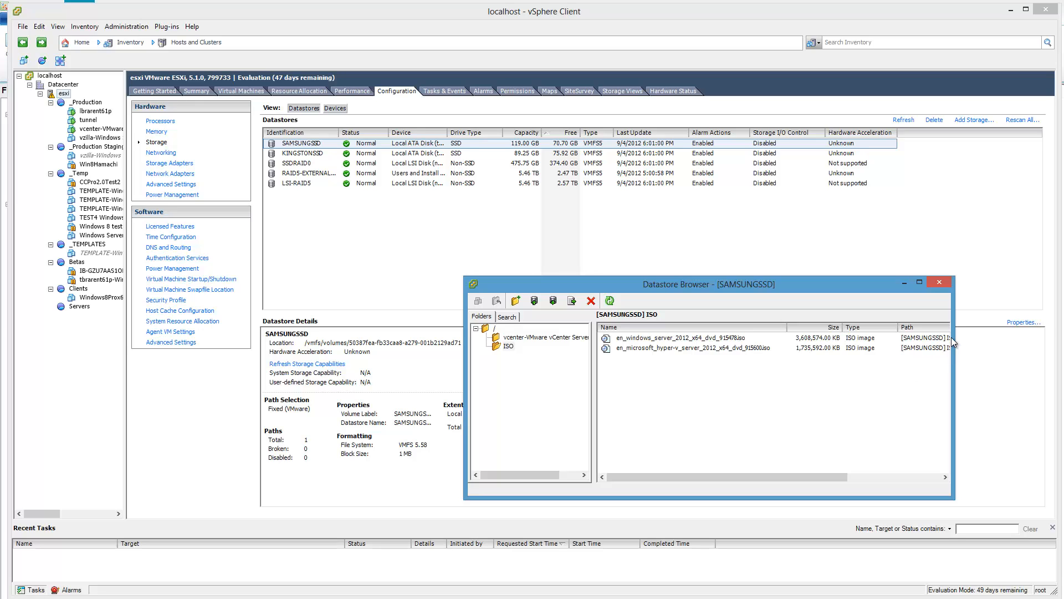
pyautogui.moveTo(952, 330); pyautogui.dragTo(1063, 330)
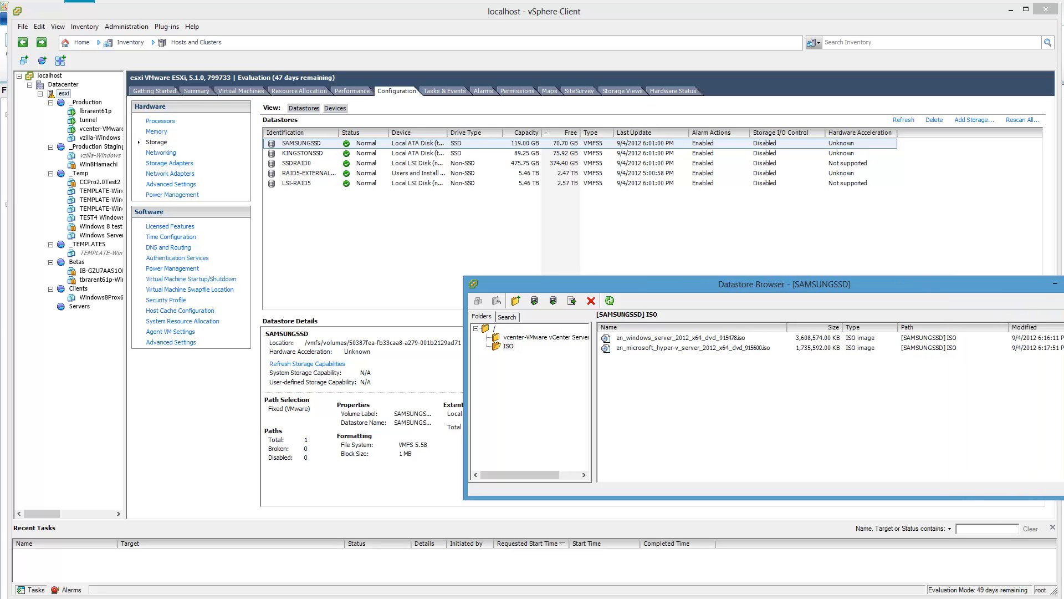
pyautogui.moveTo(1027, 292); pyautogui.dragTo(728, 220)
pyautogui.click(451, 267)
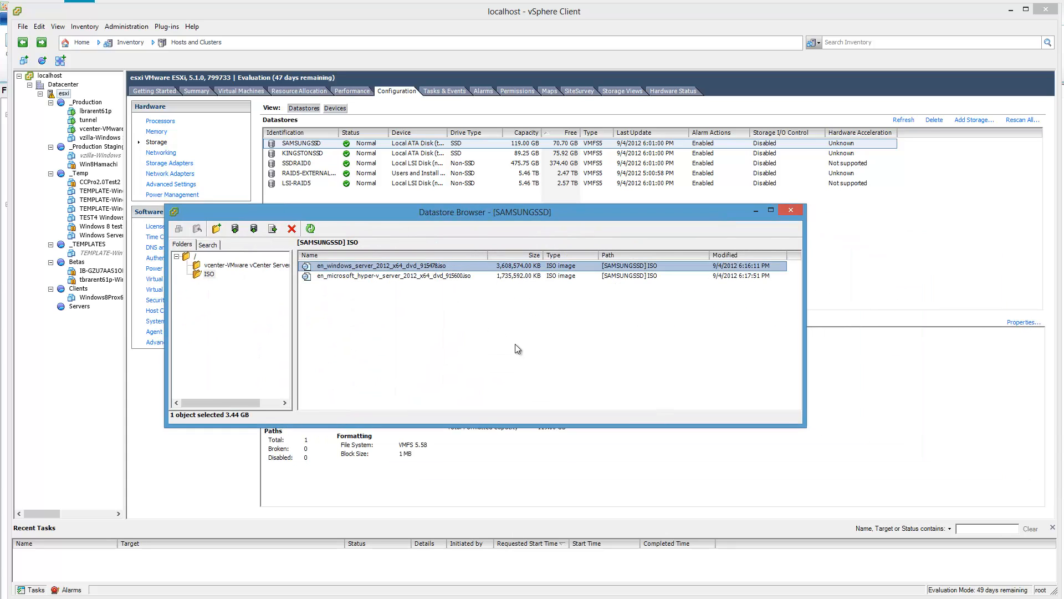
pyautogui.click(799, 211)
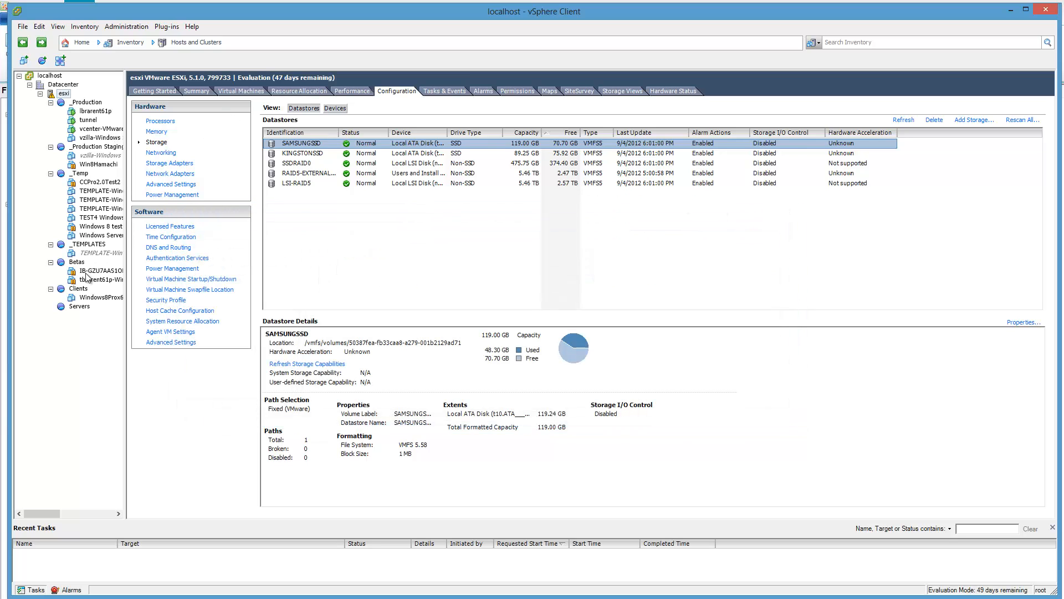
# Step: Start a new virtual machine in the Servers resource pool using the Typical configuration
pyautogui.click(83, 307)
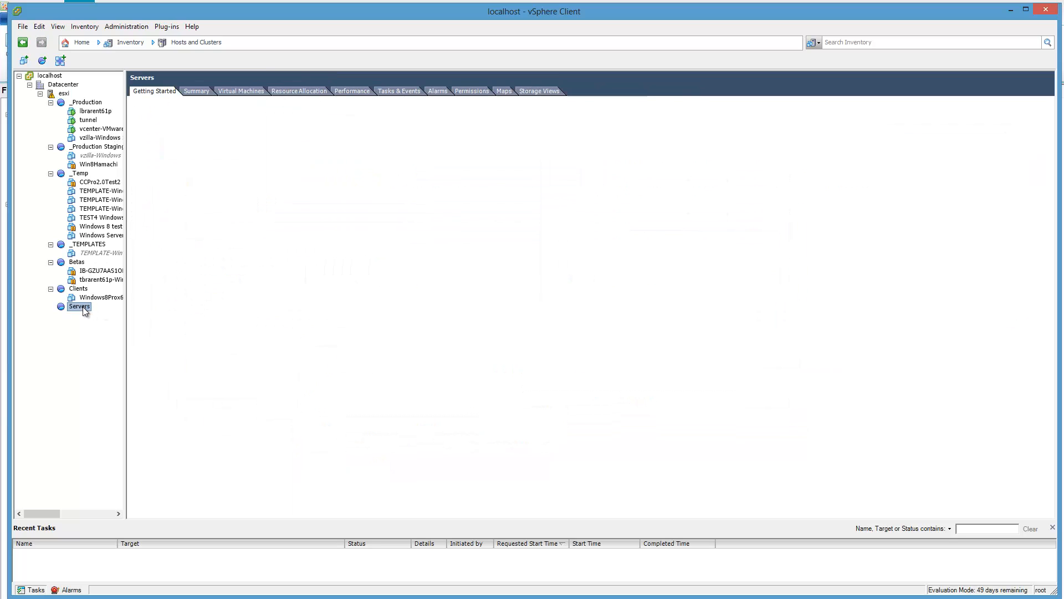
pyautogui.rightClick(82, 307)
pyautogui.click(188, 311)
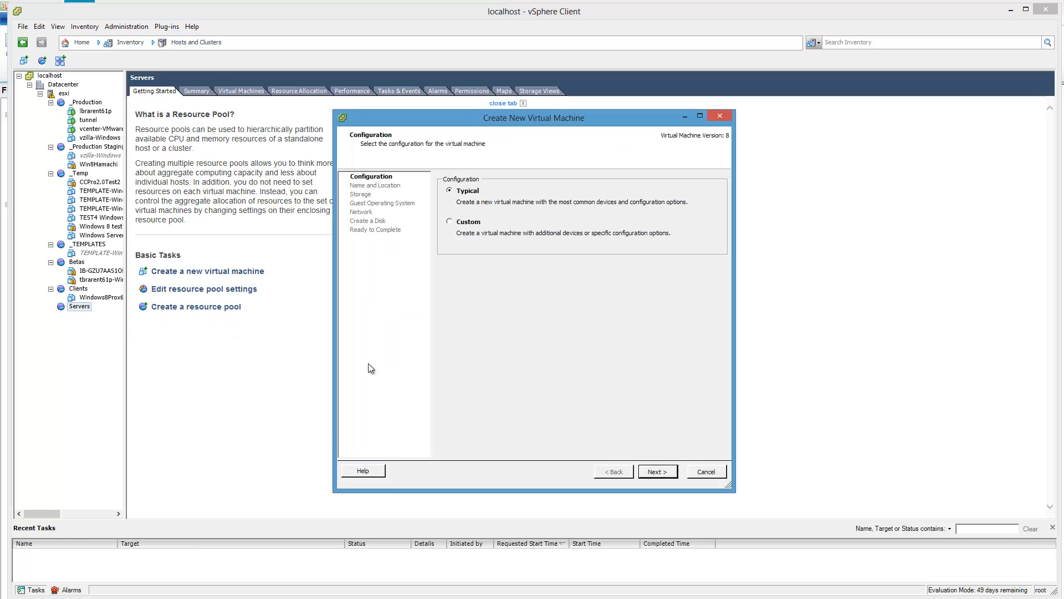
pyautogui.click(660, 472)
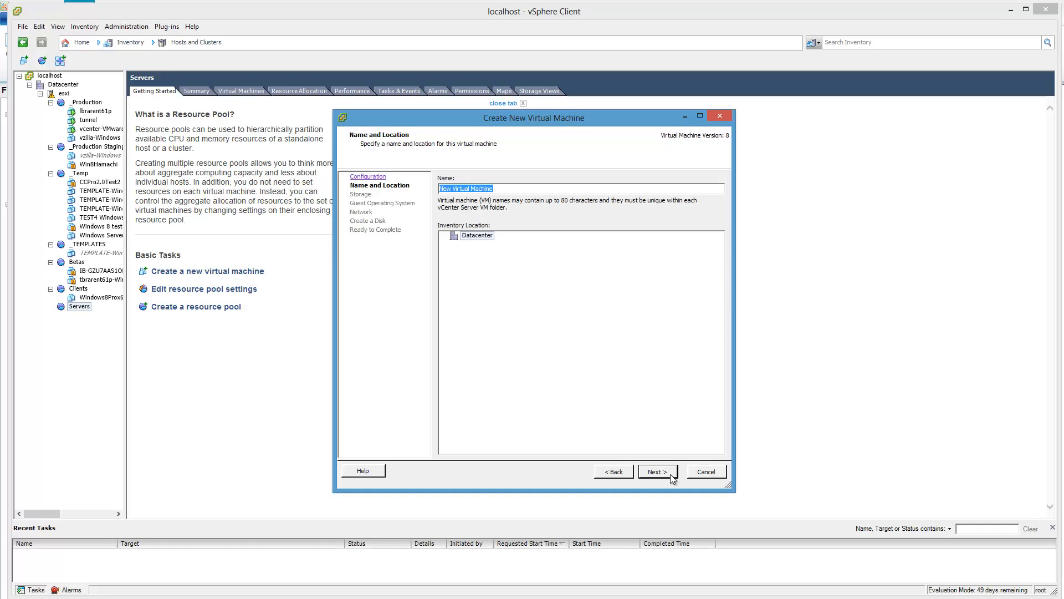
# Step: Name the virtual machine "TEMPLATE-Windows Server 2012" and continue to the storage selection
pyautogui.write('Windows Server')
pyautogui.write(' 2012')
pyautogui.write('TEMPLATEW')
pyautogui.press('BackSpace')
pyautogui.write('-')
pyautogui.click(658, 473)
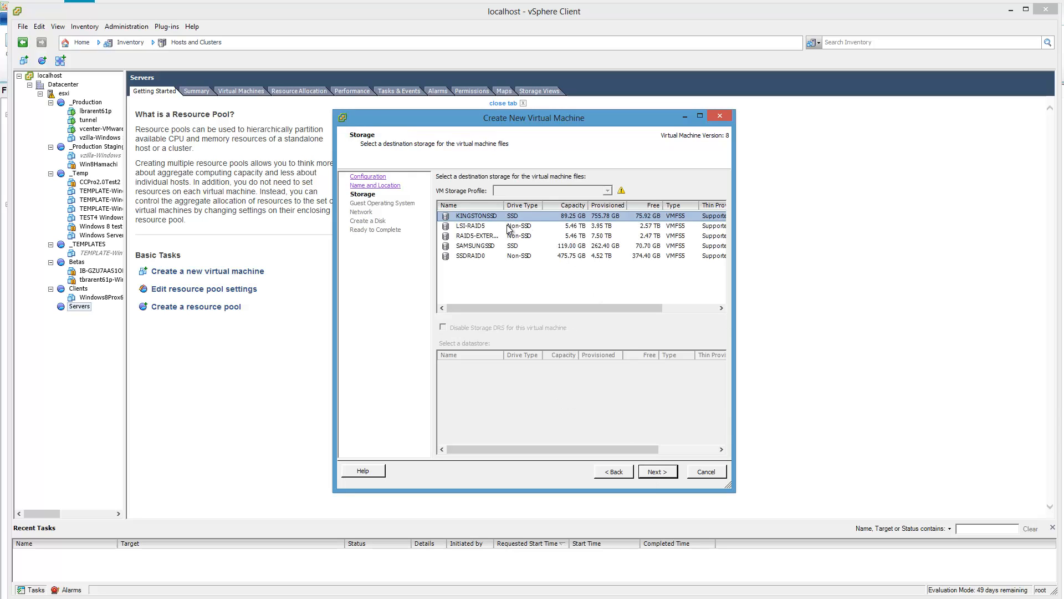
# Step: Store the virtual machine on the SAMSUNGSSD datastore and set its guest operating system to Microsoft Windows Server 2012 (64-bit)
pyautogui.click(497, 246)
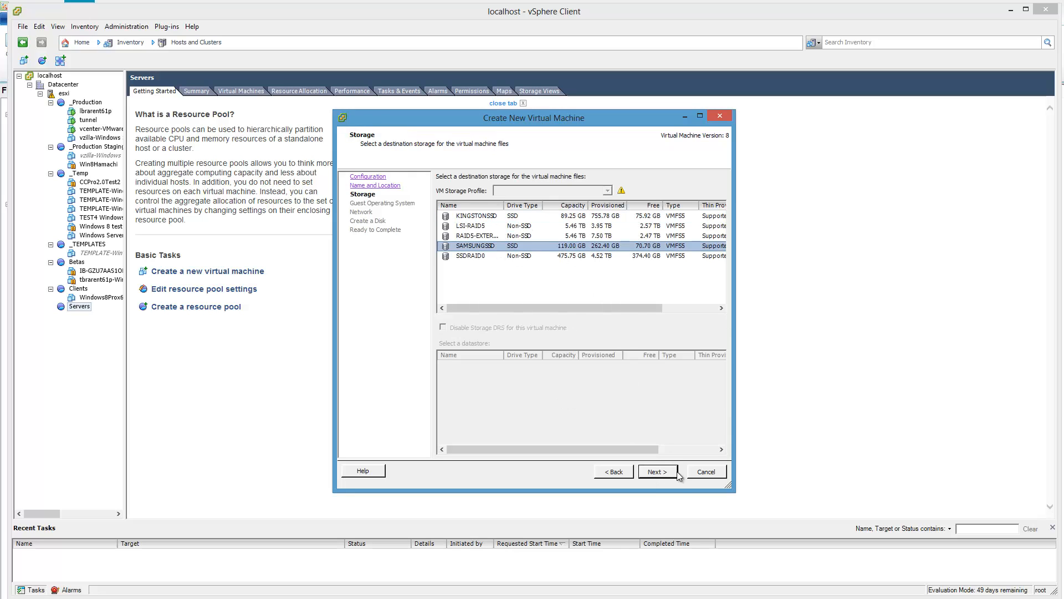
pyautogui.click(657, 472)
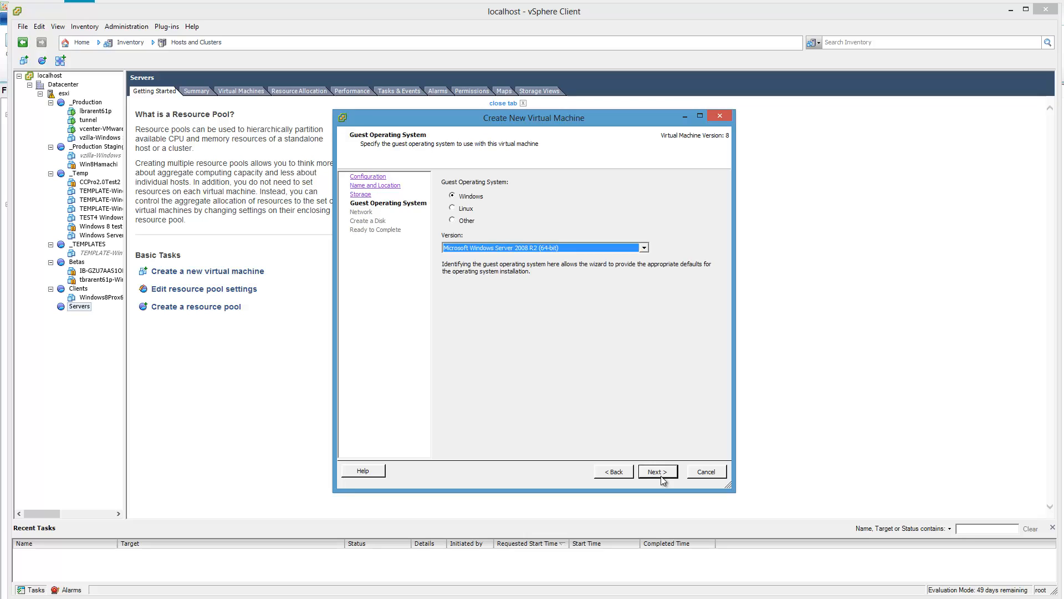
pyautogui.click(643, 248)
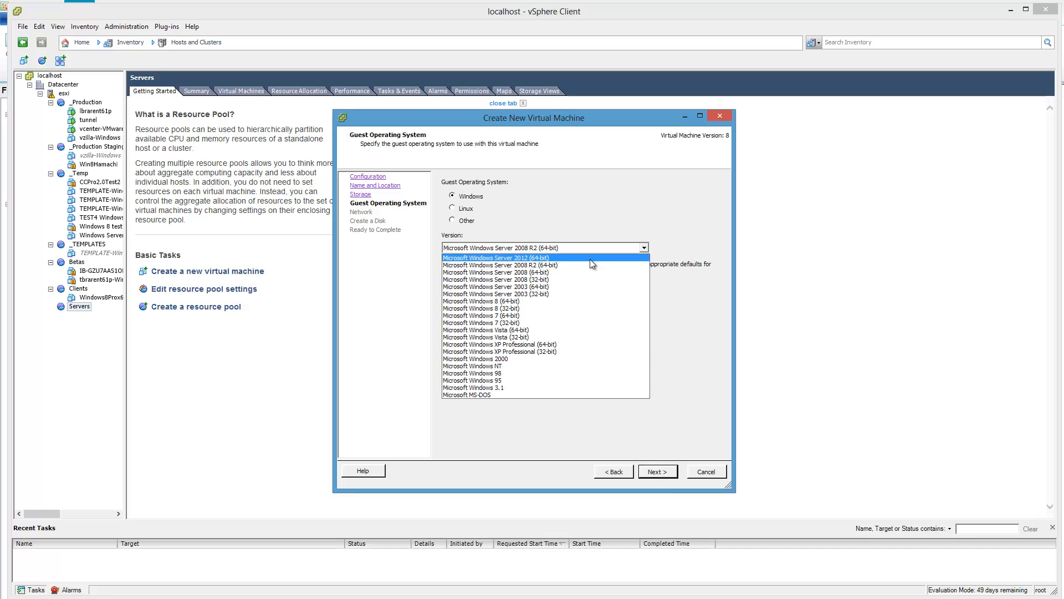
pyautogui.click(593, 258)
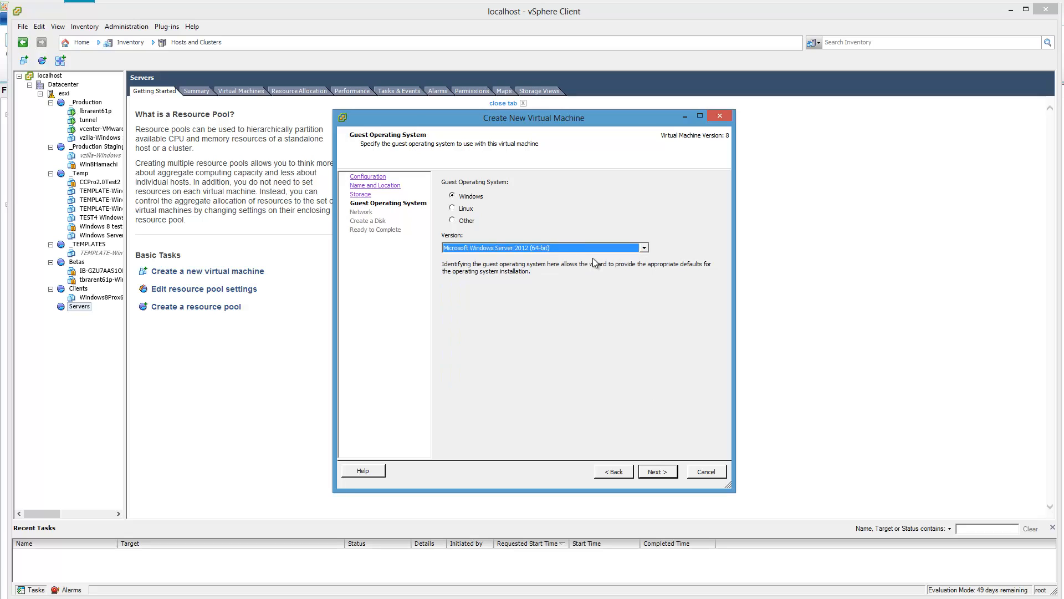
pyautogui.click(670, 473)
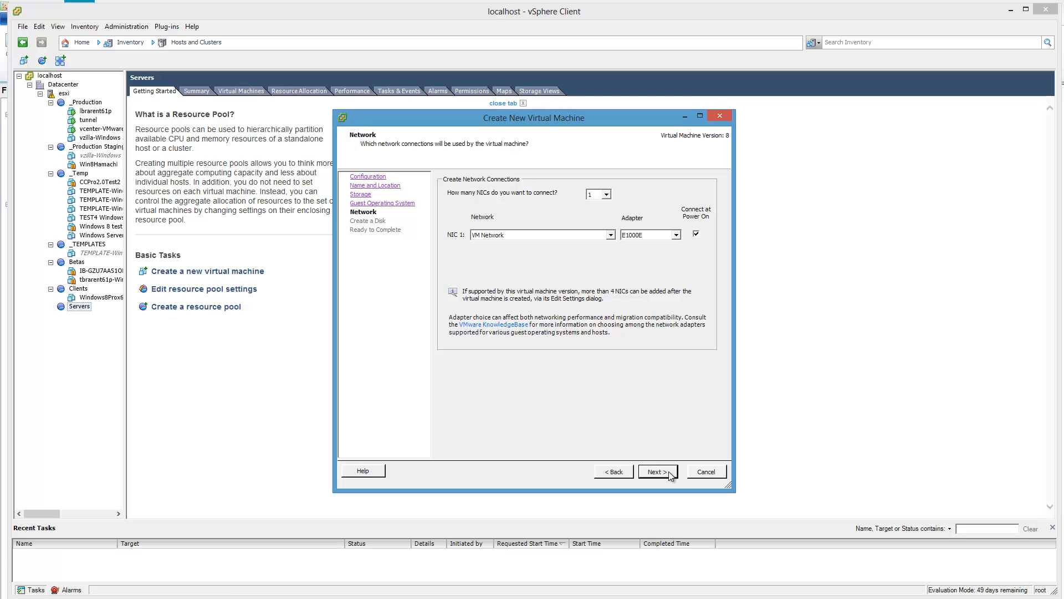
# Step: Accept the default network connection and specify a 750 GB thin-provisioned virtual disk, allowing the datastore overcommitment
pyautogui.click(670, 472)
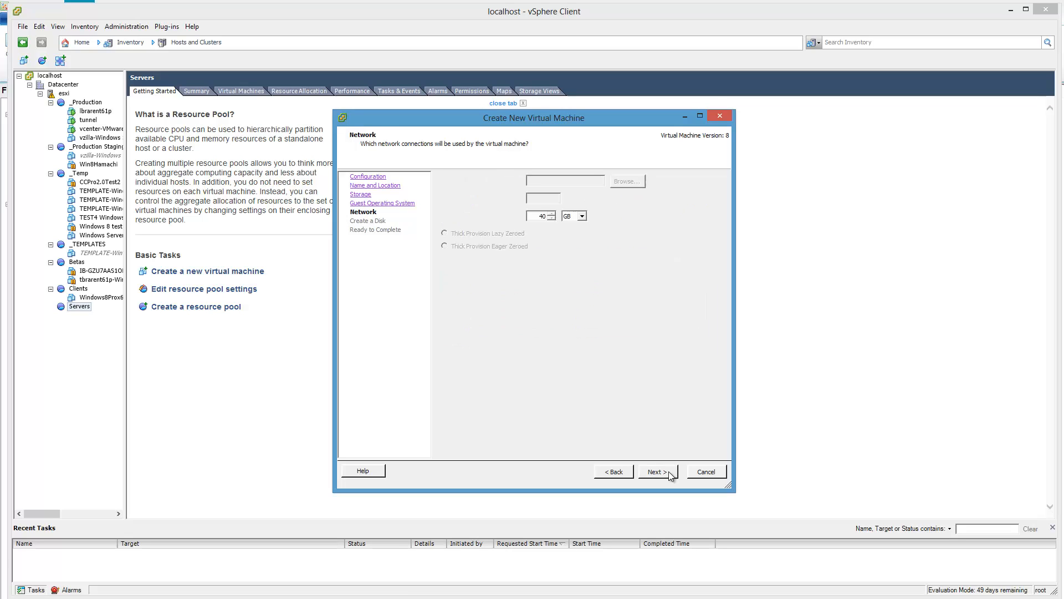
pyautogui.doubleClick(543, 215)
pyautogui.write('750')
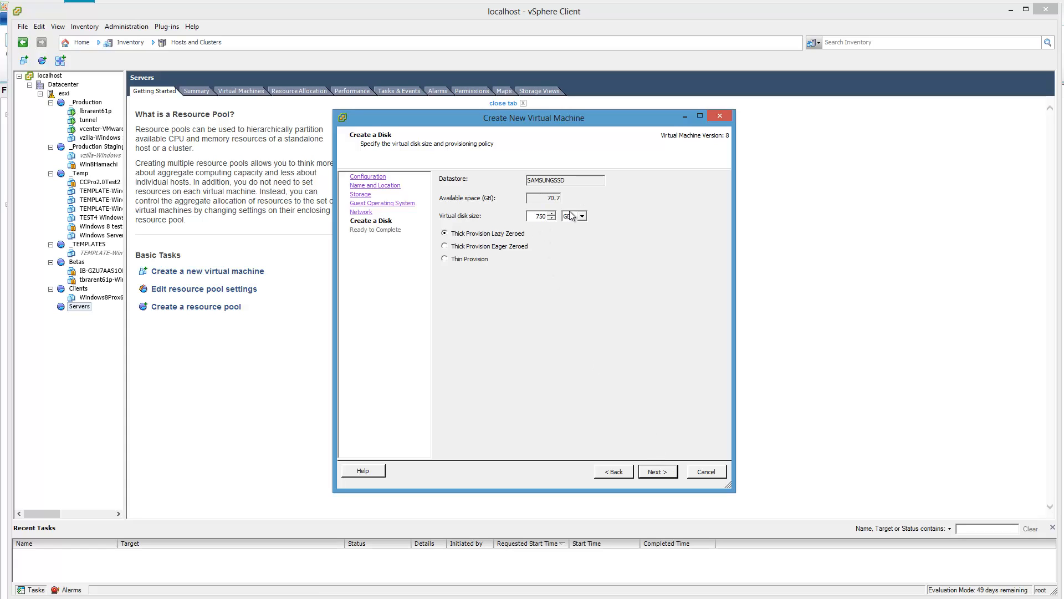
pyautogui.click(463, 259)
pyautogui.click(662, 474)
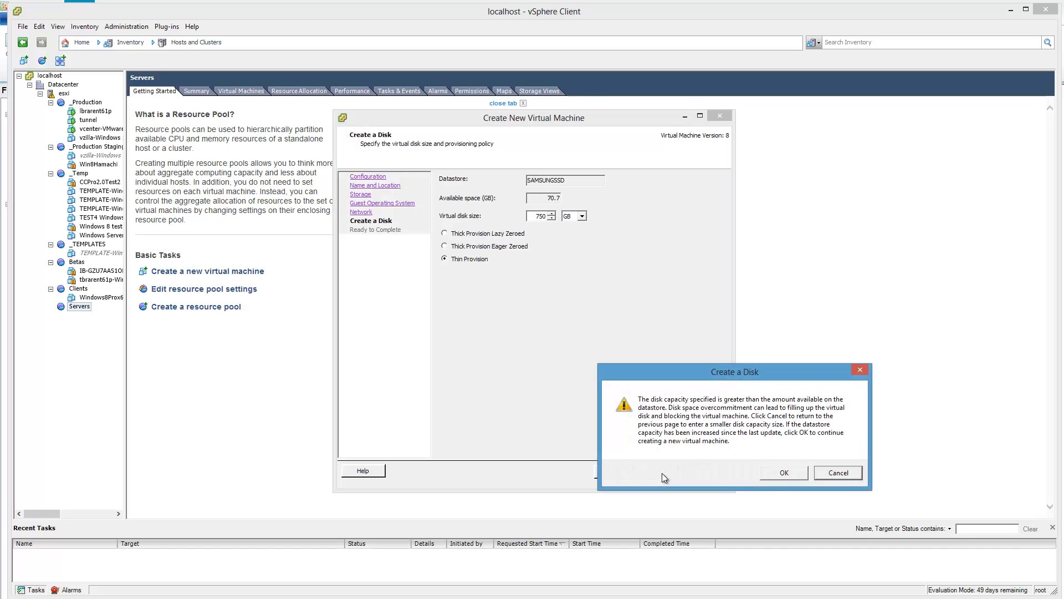
pyautogui.click(787, 473)
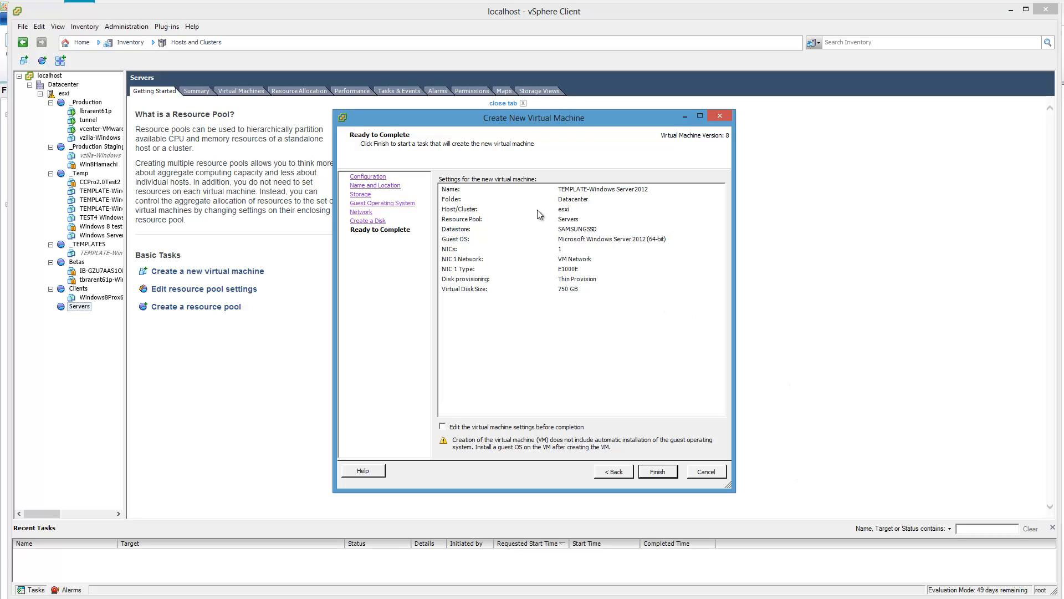
# Step: Choose to edit the settings before completion and set the new CD/DVD drive to a datastore ISO file connected at power on
pyautogui.click(476, 427)
pyautogui.click(657, 472)
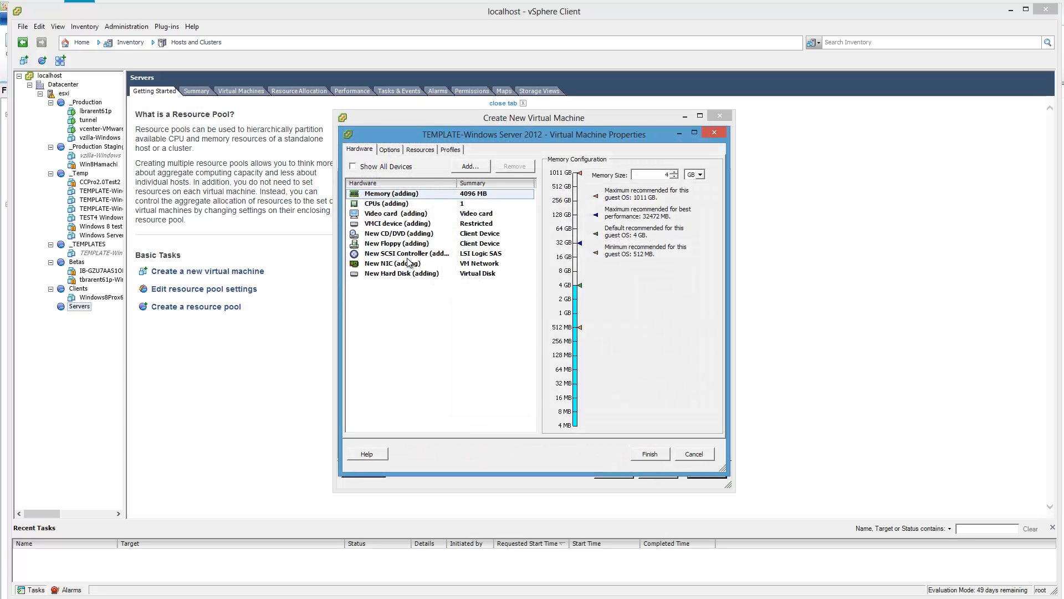
pyautogui.click(413, 233)
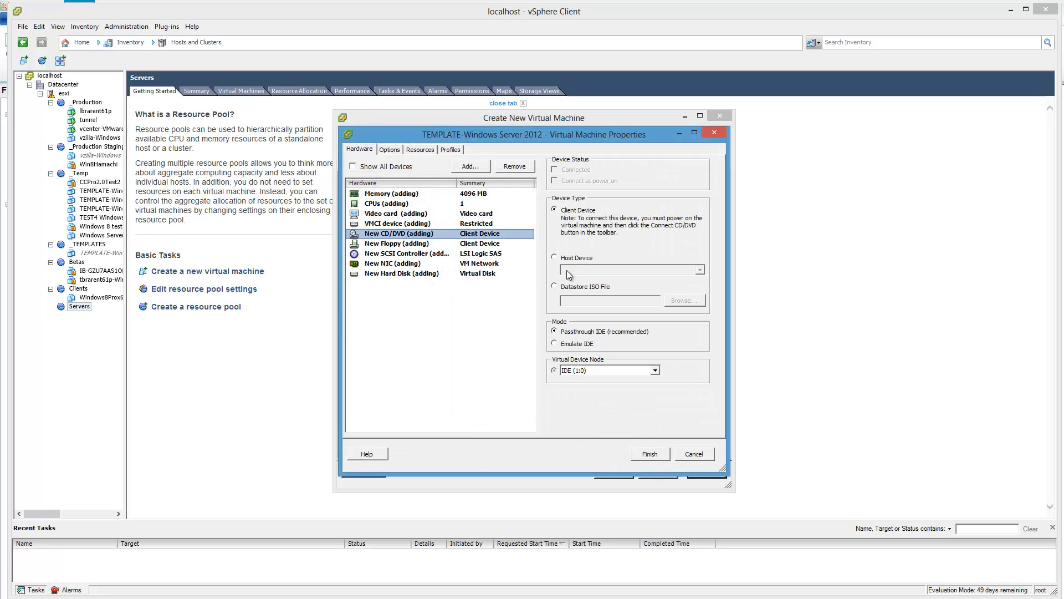
pyautogui.click(566, 287)
pyautogui.click(582, 180)
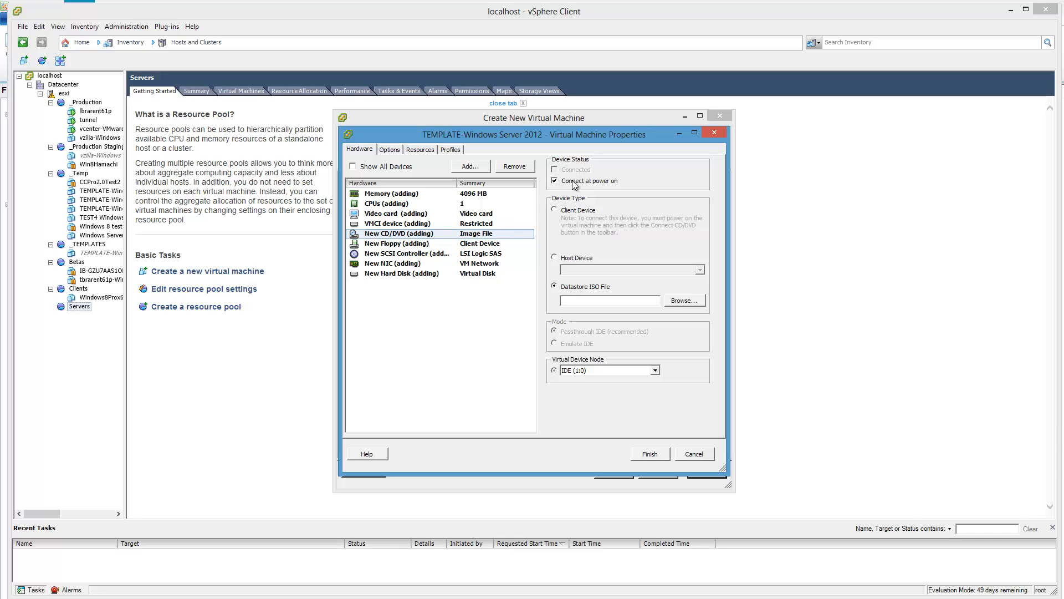
# Step: Attach the Windows Server 2012 ISO from the SAMSUNGSSD ISO folder to the CD/DVD drive and finish creating the virtual machine
pyautogui.click(683, 300)
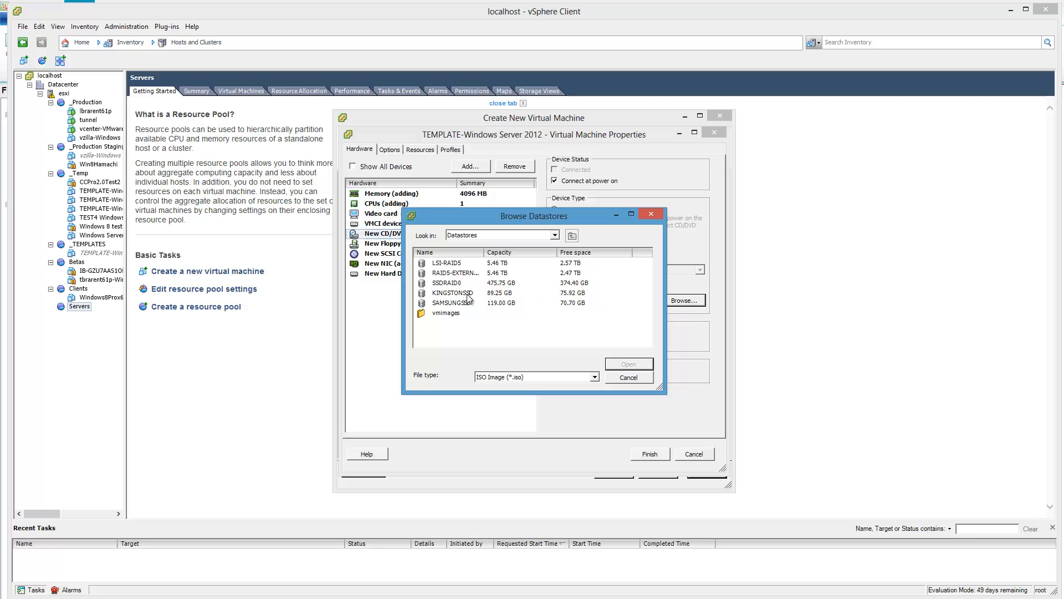
pyautogui.doubleClick(454, 303)
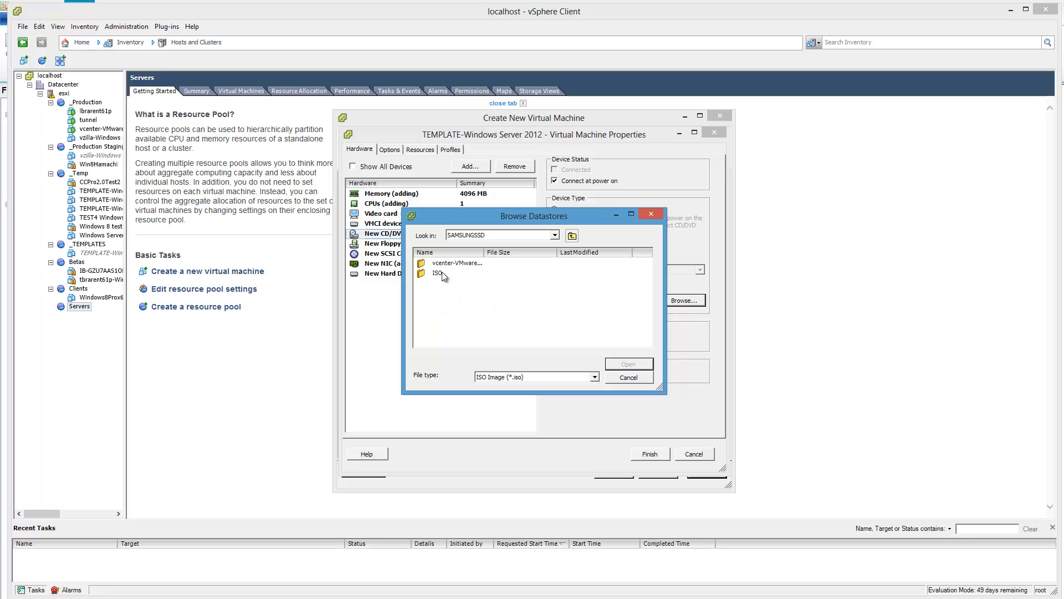
pyautogui.doubleClick(442, 274)
pyautogui.click(456, 264)
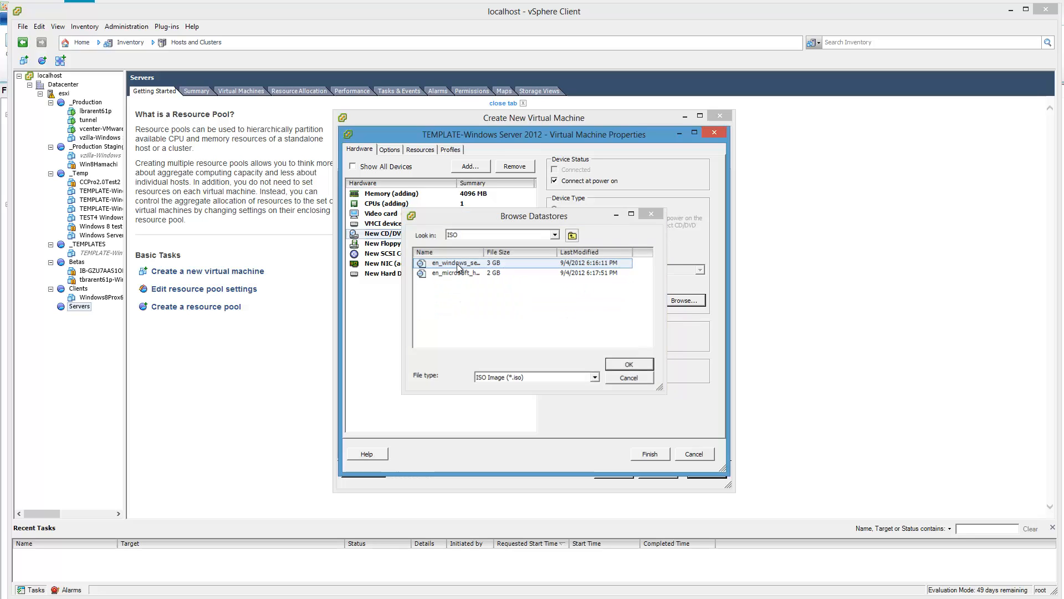
pyautogui.doubleClick(457, 265)
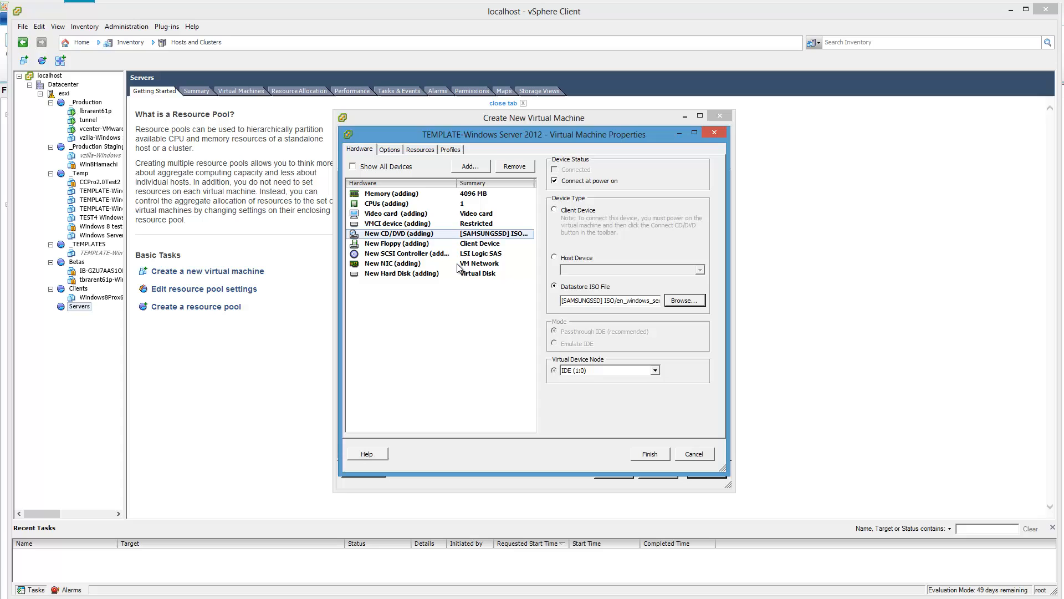
pyautogui.click(651, 454)
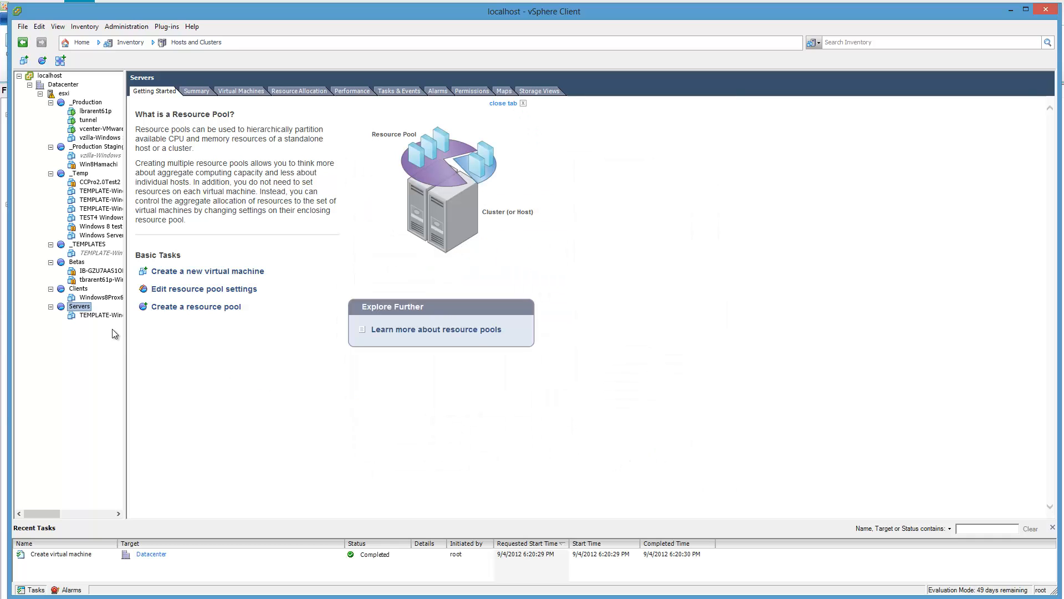
# Step: Power on the new TEMPLATE-Windows Server 2012 virtual machine with its console open, and adjust the client window to fit the screen
pyautogui.click(101, 315)
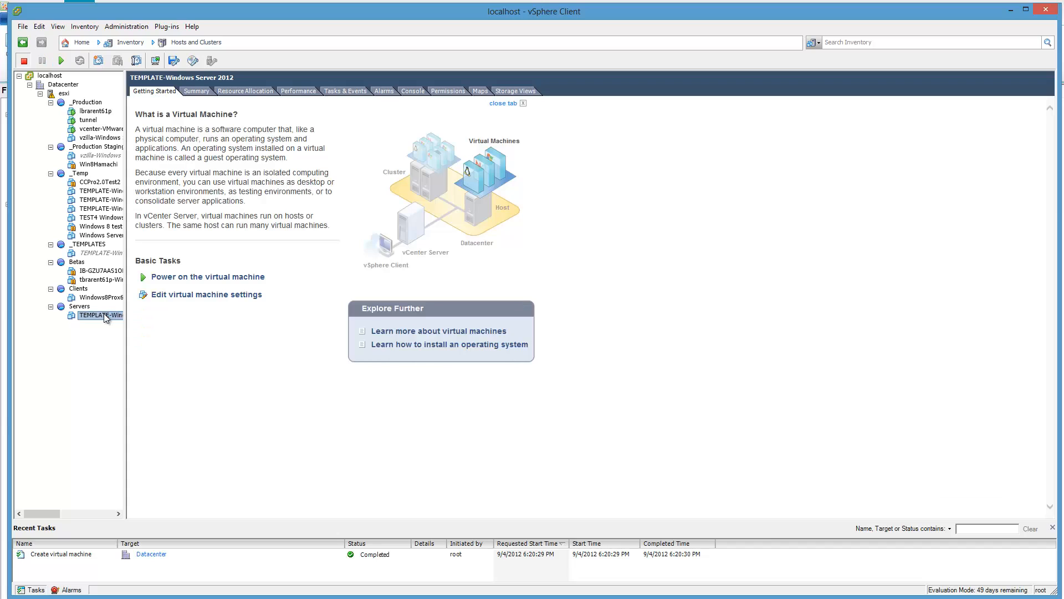
pyautogui.click(410, 90)
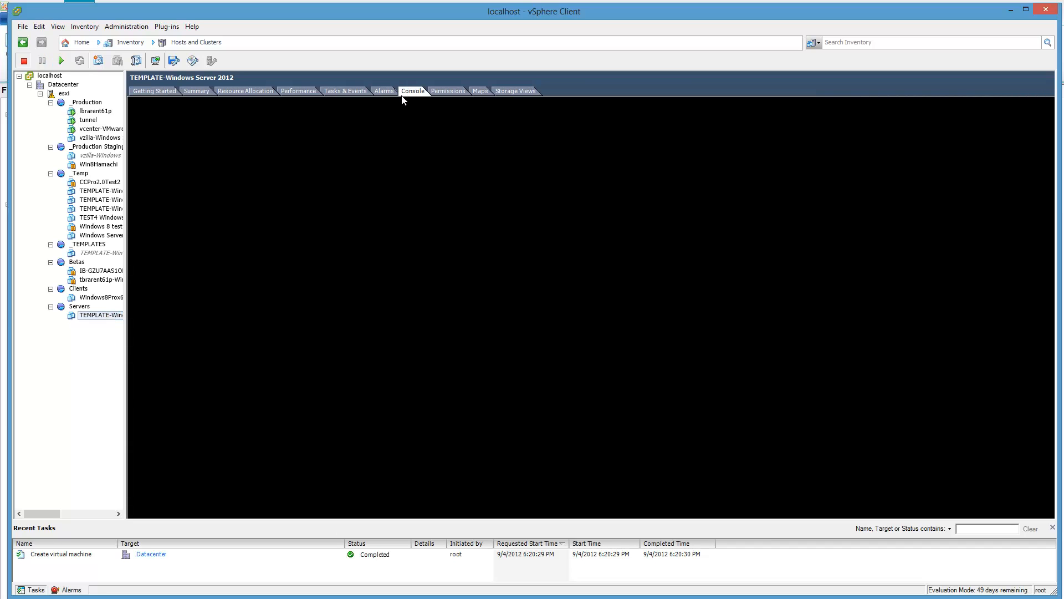
pyautogui.click(62, 61)
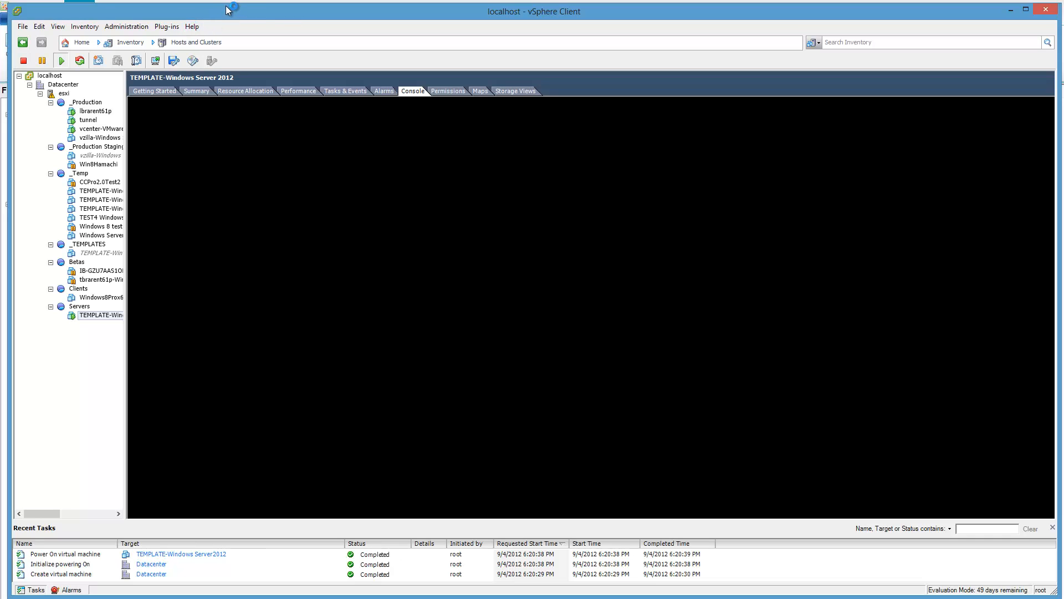
pyautogui.moveTo(228, 11); pyautogui.dragTo(234, 10)
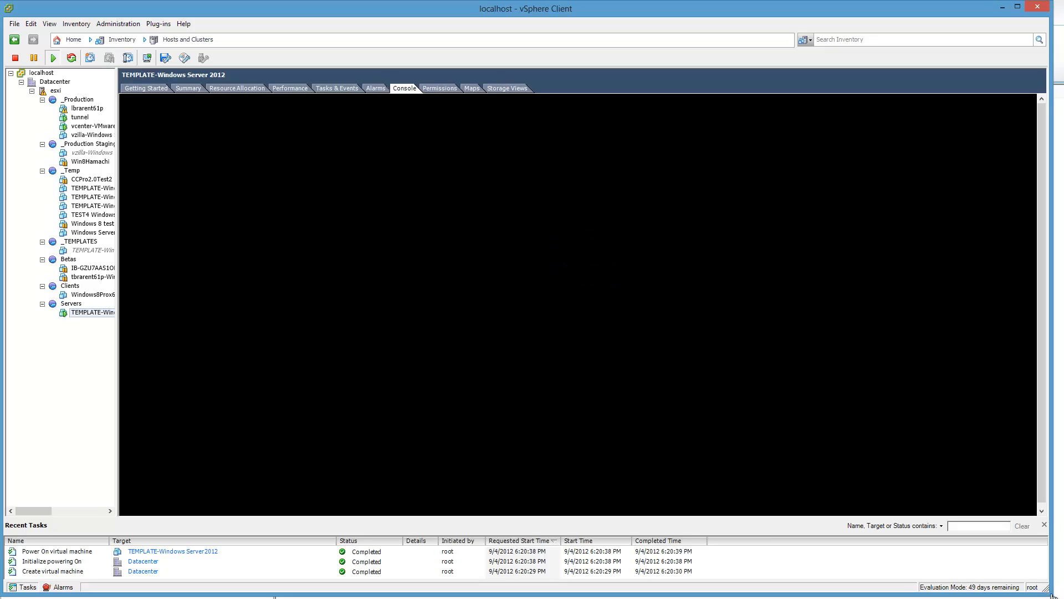
pyautogui.moveTo(1056, 596); pyautogui.dragTo(1060, 596)
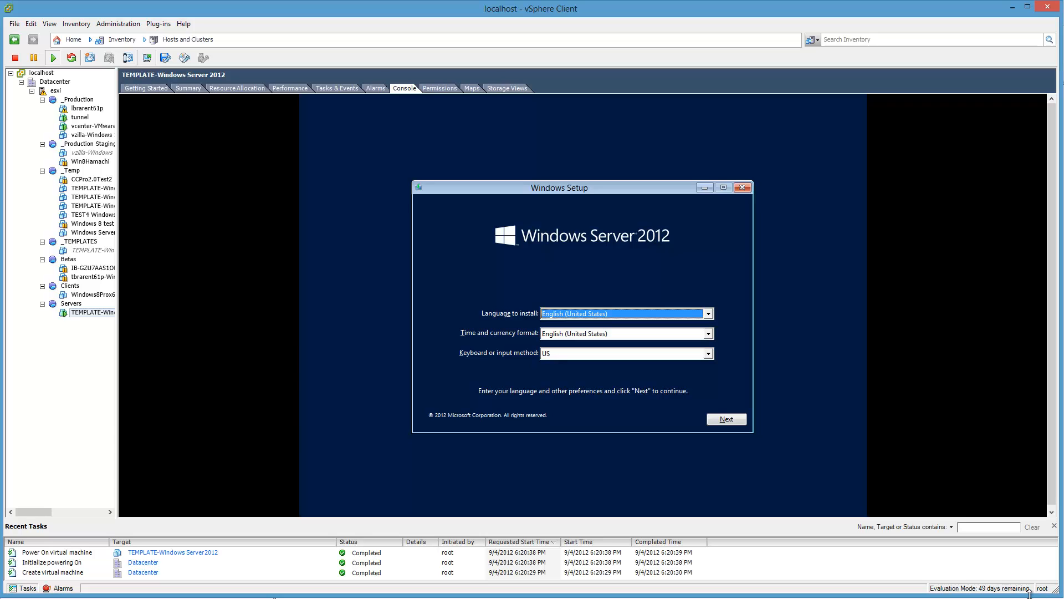
# Step: Start the Windows Server 2012 installation with the default English (United States) language and US keyboard, and submit the product key
pyautogui.moveTo(1029, 595); pyautogui.dragTo(1034, 597)
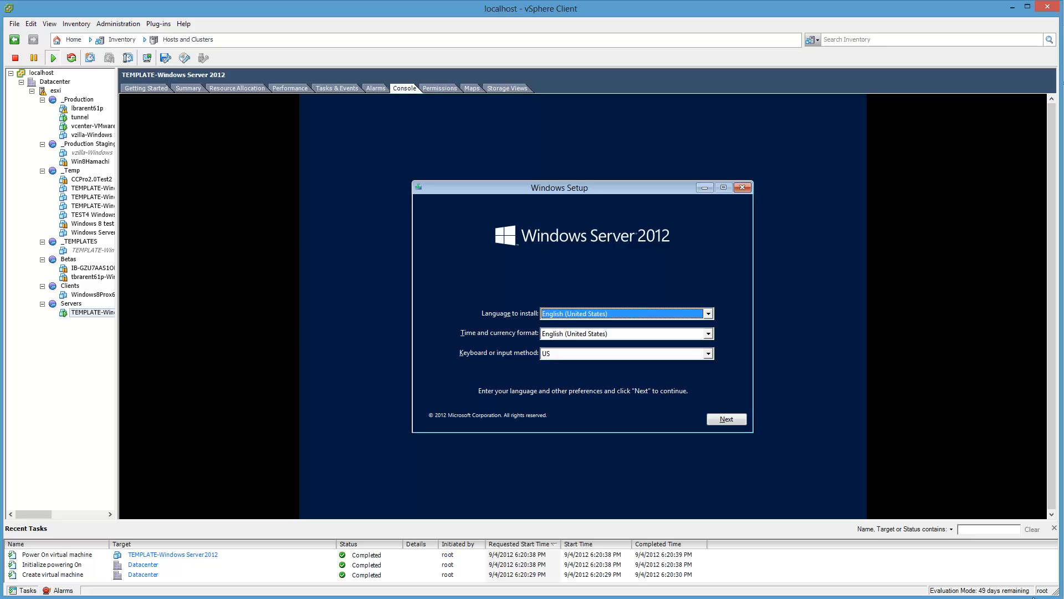
pyautogui.click(617, 188)
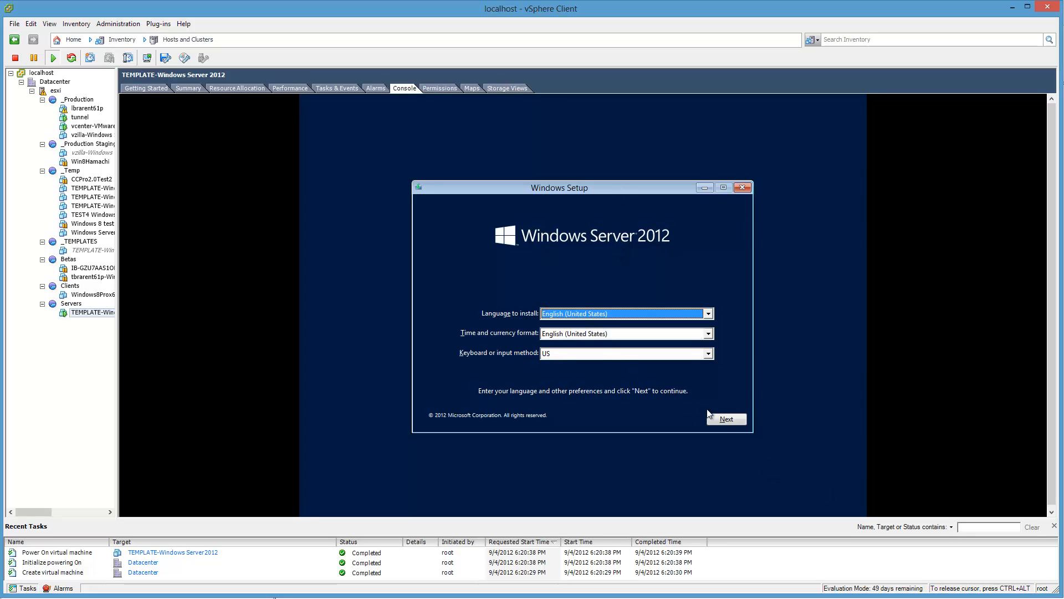
pyautogui.click(736, 422)
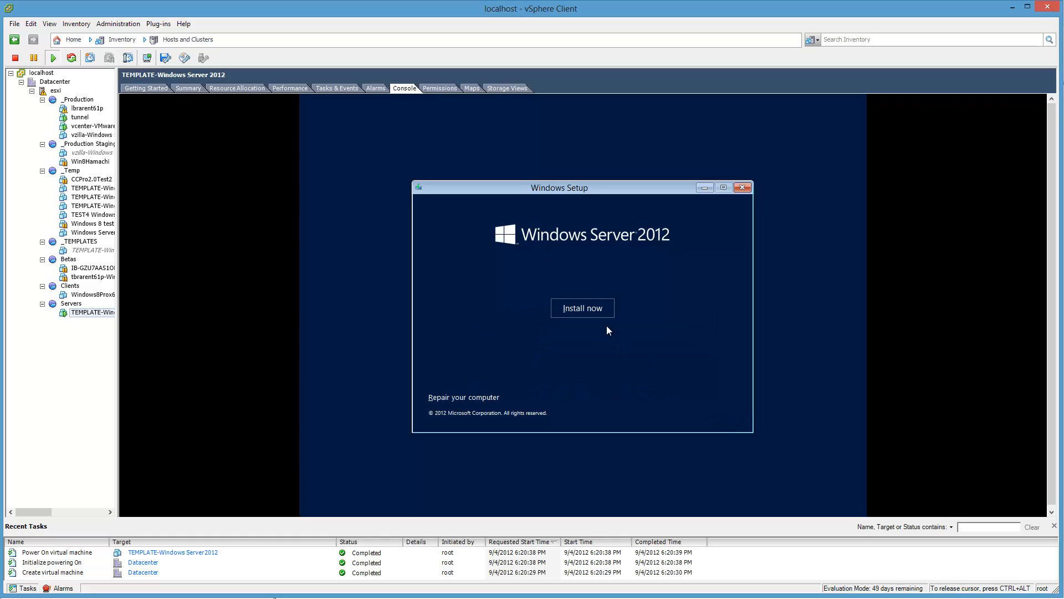
pyautogui.click(604, 314)
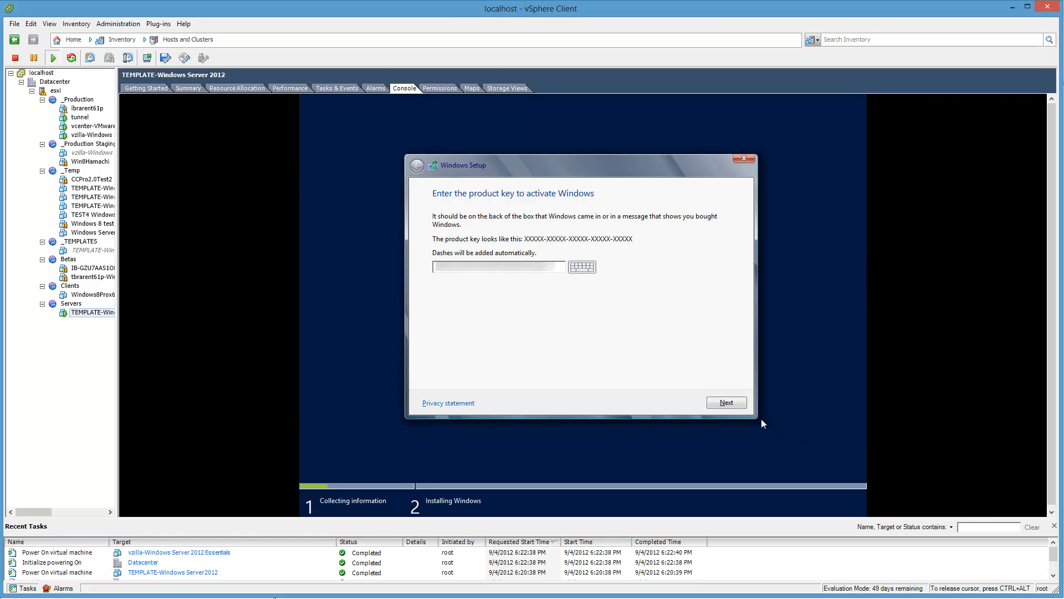
pyautogui.click(732, 403)
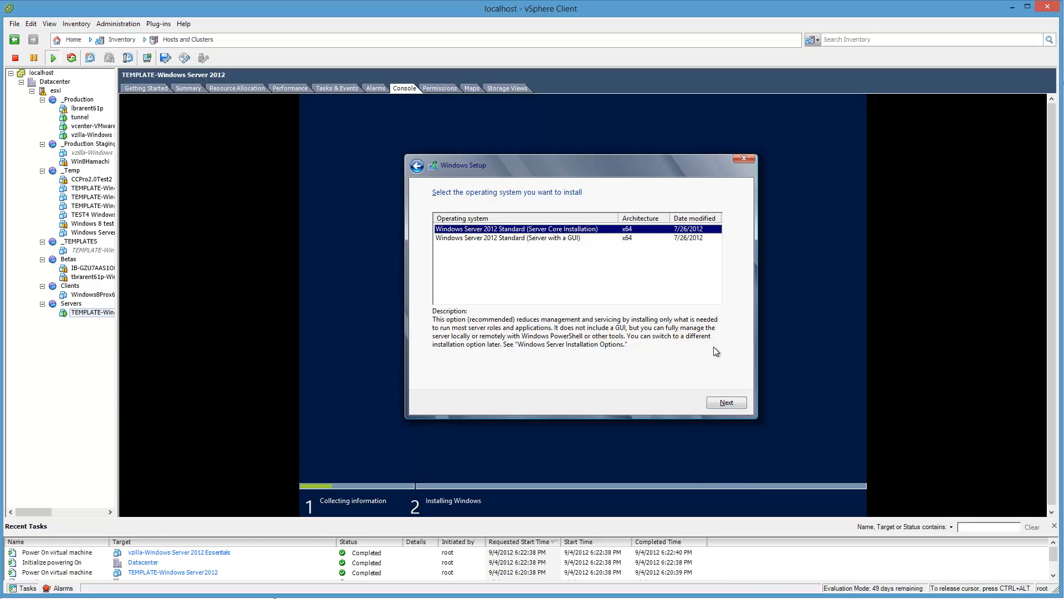
# Step: Choose Windows Server 2012 Standard (Server with a GUI) as the operating system to install and accept the license terms
pyautogui.click(567, 239)
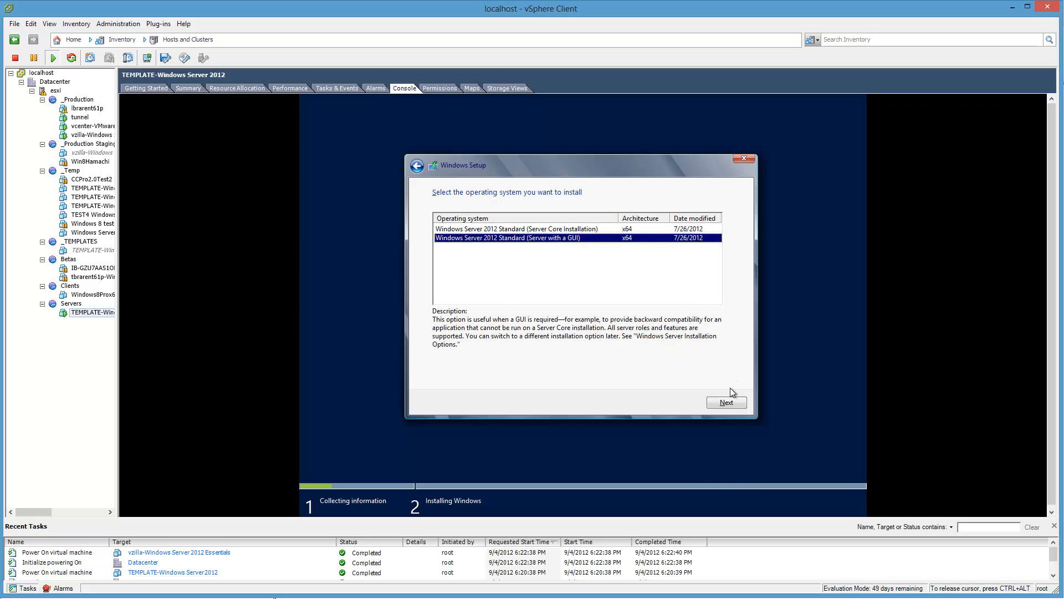
pyautogui.click(732, 402)
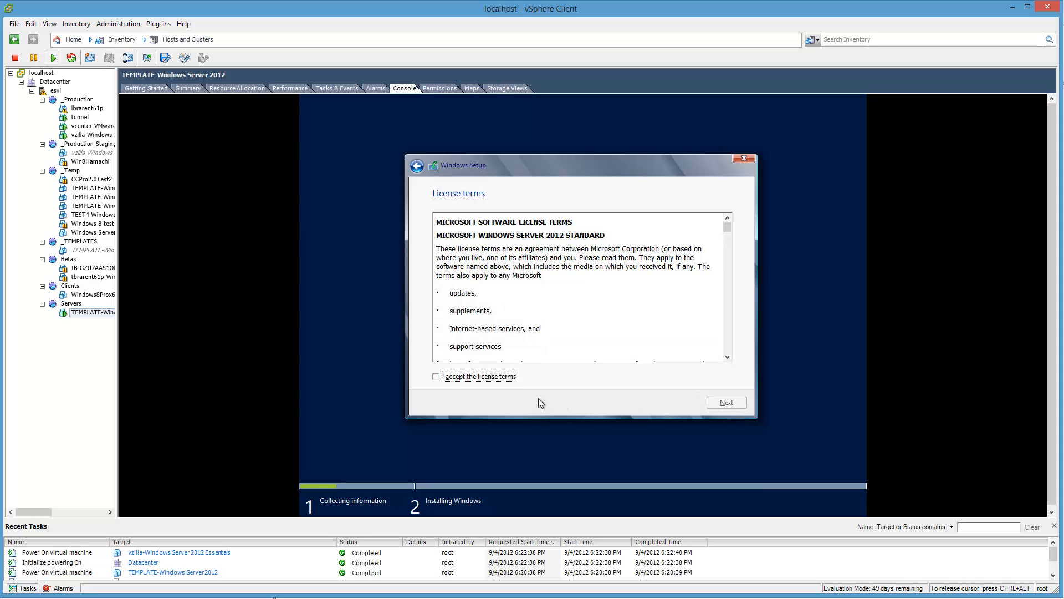
pyautogui.click(507, 378)
pyautogui.click(729, 402)
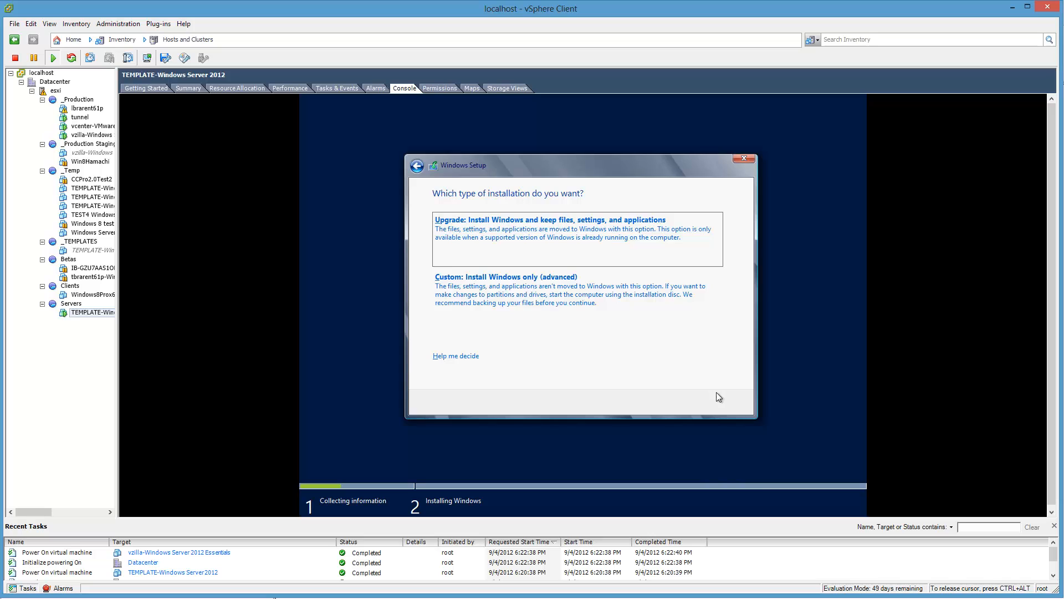
# Step: Choose the custom Windows-only installation and install onto the unallocated space of Drive 0
pyautogui.click(695, 325)
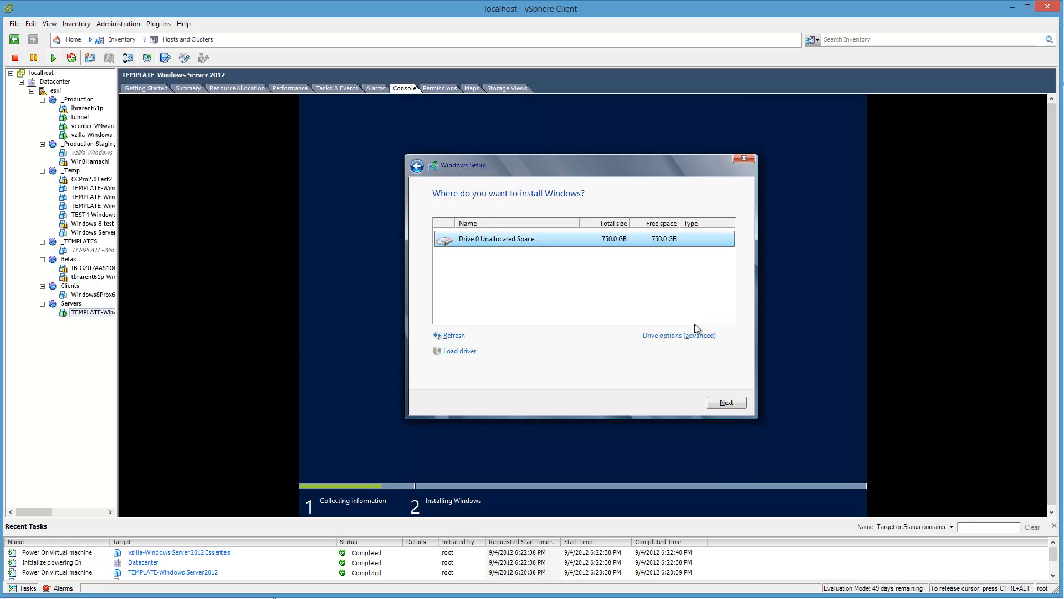
pyautogui.click(737, 404)
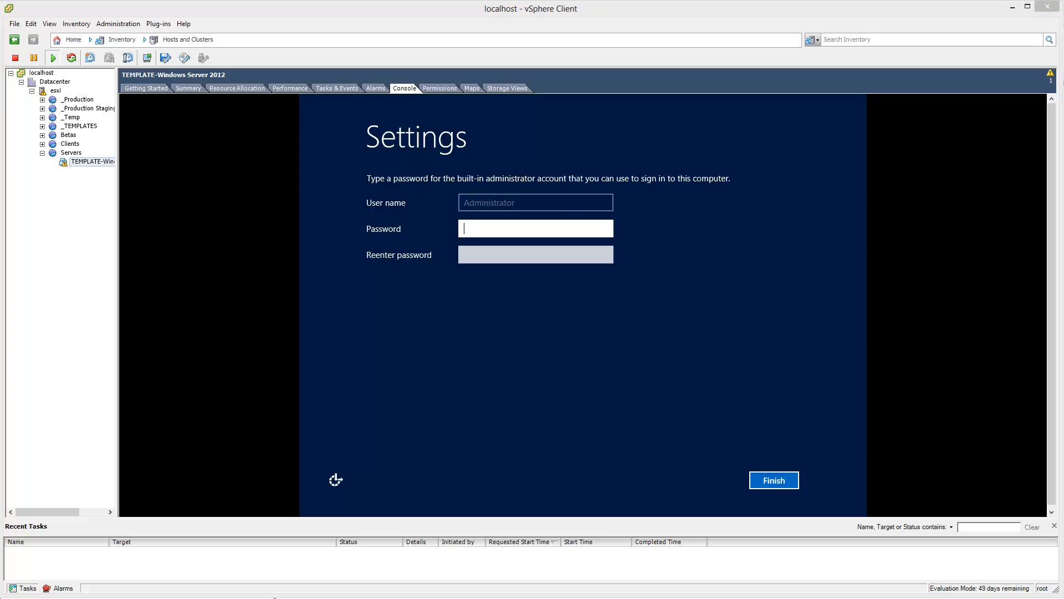
# Step: Set and confirm the password for the built-in administrator account, finish the settings, and release the cursor from the console
pyautogui.click(969, 272)
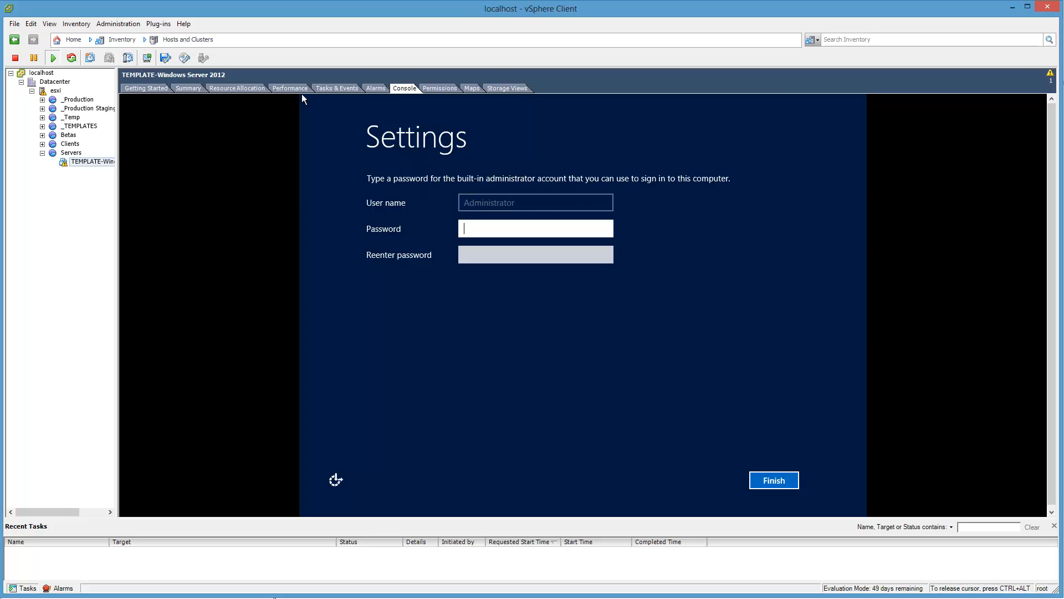
pyautogui.write('********')
pyautogui.press('Tab')
pyautogui.write('********')
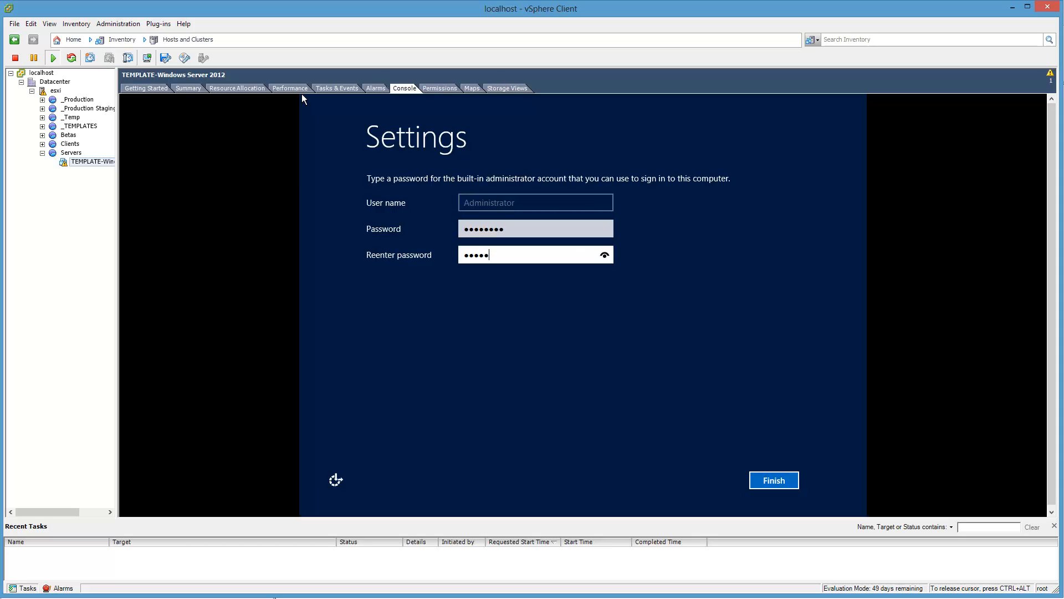
pyautogui.press('Return')
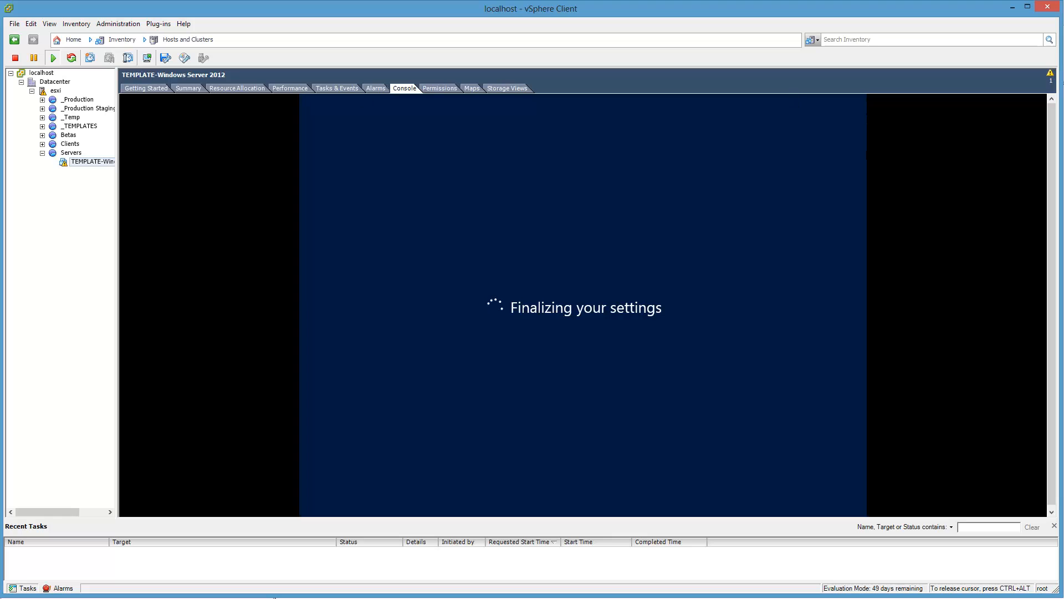
pyautogui.hotkey('ctrl', 'alt')
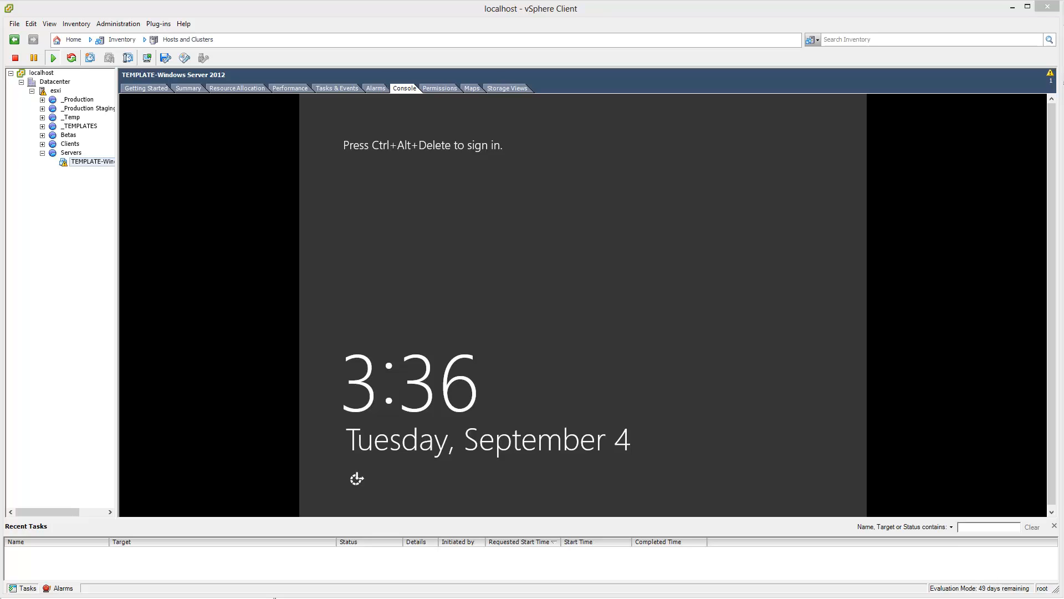
# Step: Sign in to the new server as Administrator with the account password
pyautogui.click(792, 266)
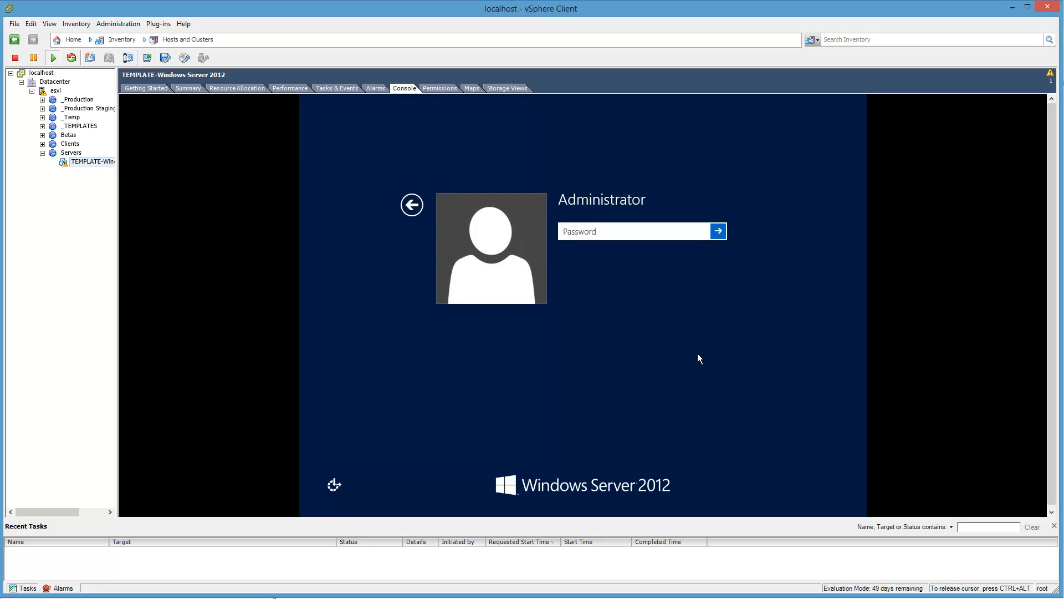
pyautogui.write('P@ssw0rd')
pyautogui.press('Return')
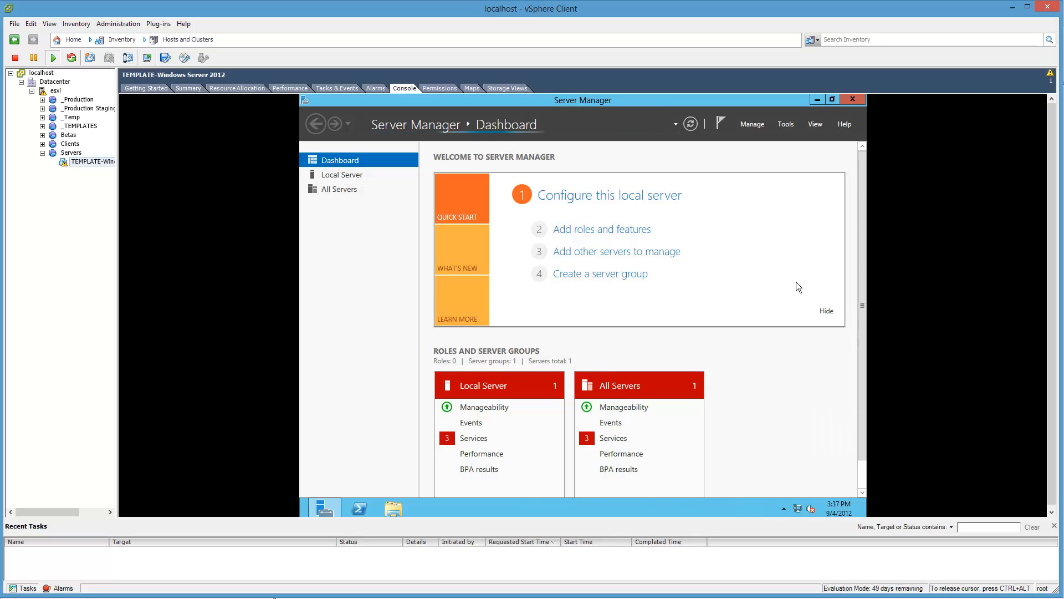
# Step: Minimize Server Manager and open File Explorer in the guest
pyautogui.click(822, 99)
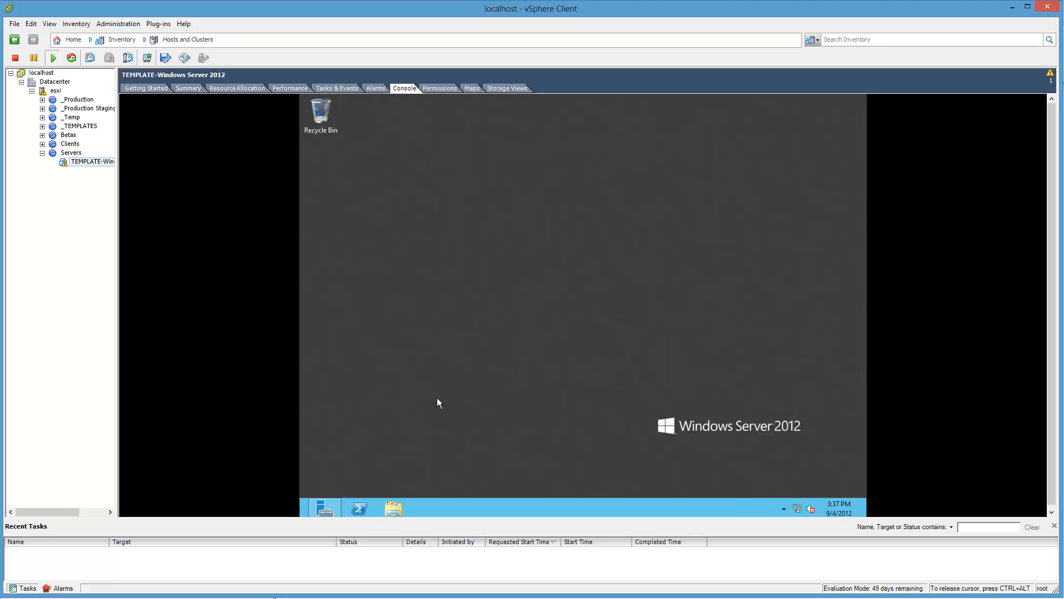
pyautogui.click(393, 508)
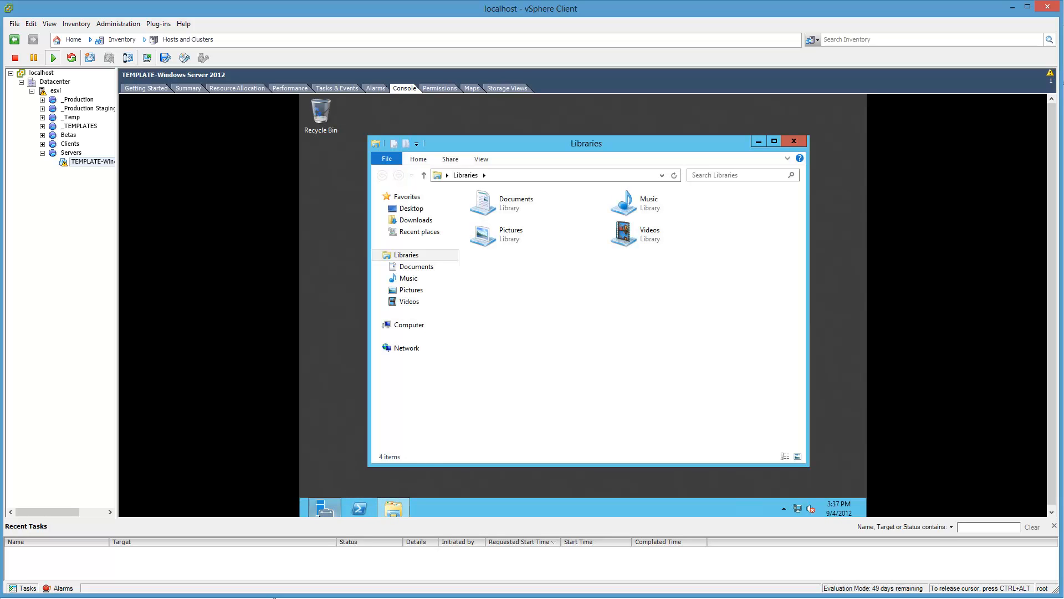
# Step: Inspect the network adapters and display adapters in the guest's Device Manager, close it, and release the cursor from the console
pyautogui.moveTo(301, 515)
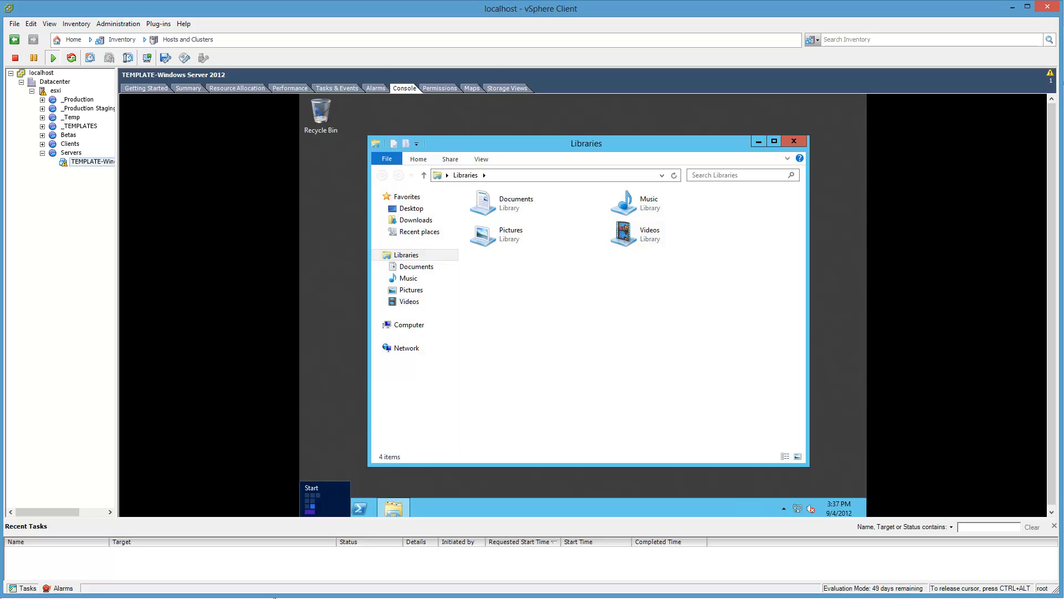
pyautogui.rightClick(302, 512)
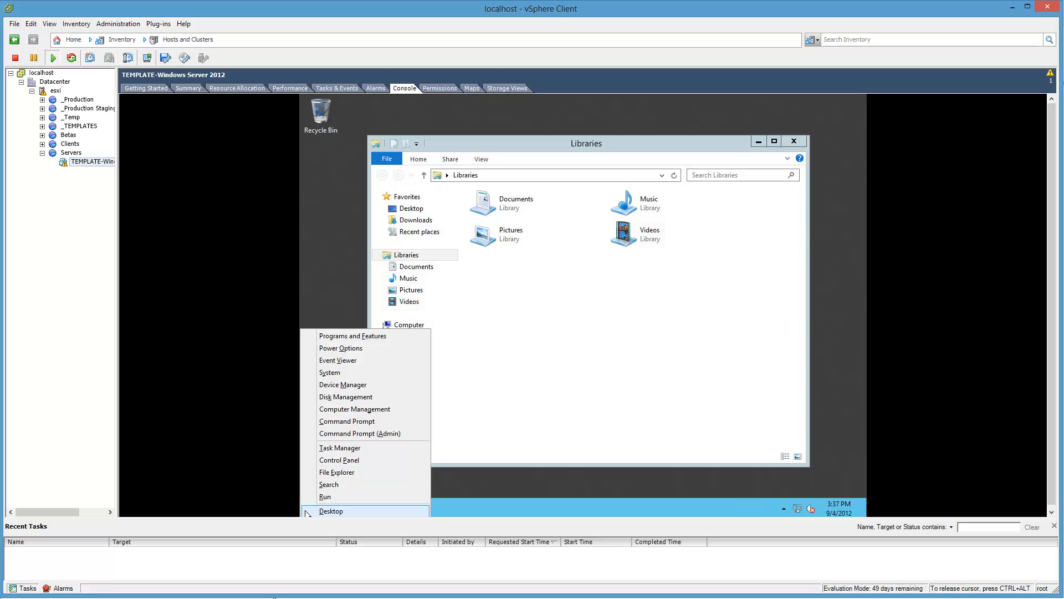
pyautogui.click(343, 384)
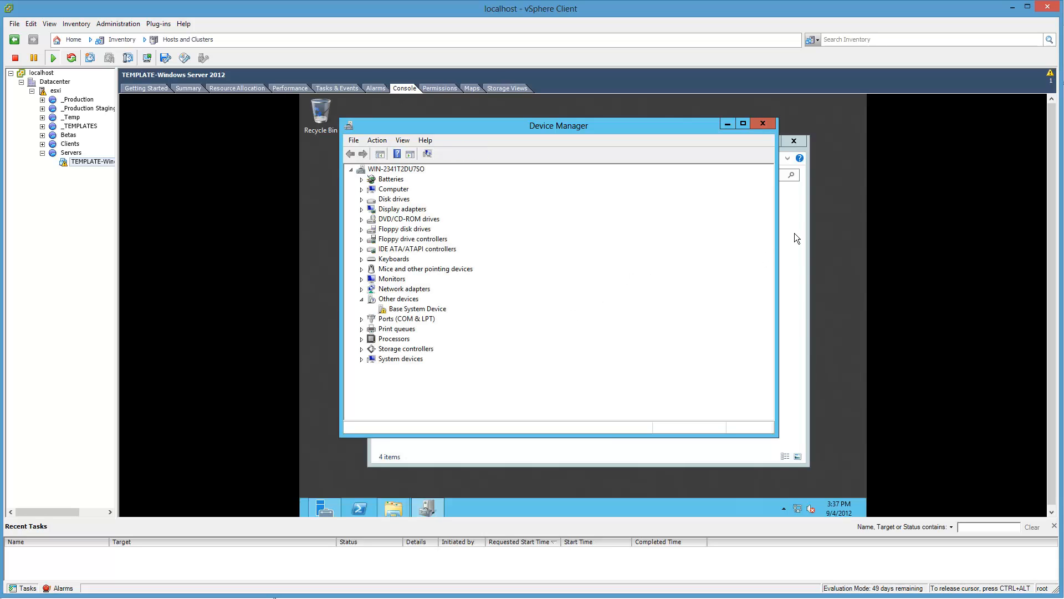
pyautogui.click(361, 289)
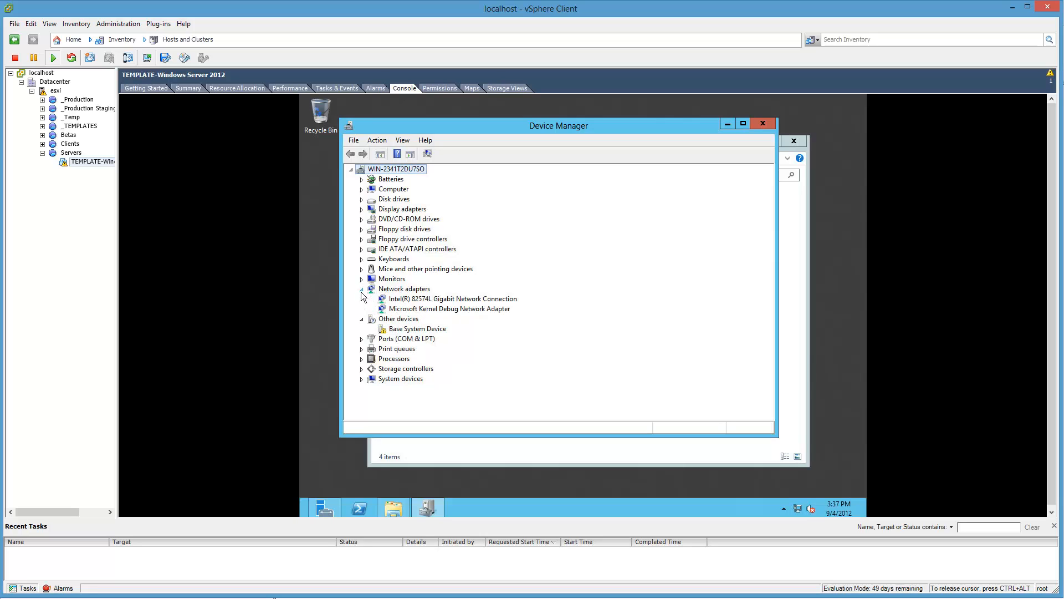
pyautogui.click(362, 210)
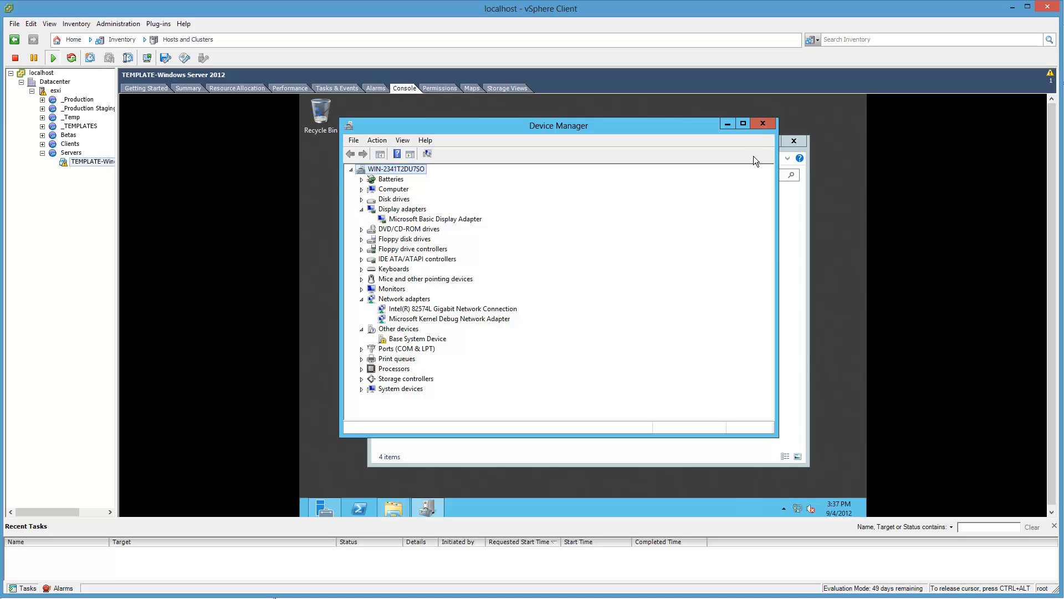
pyautogui.click(763, 125)
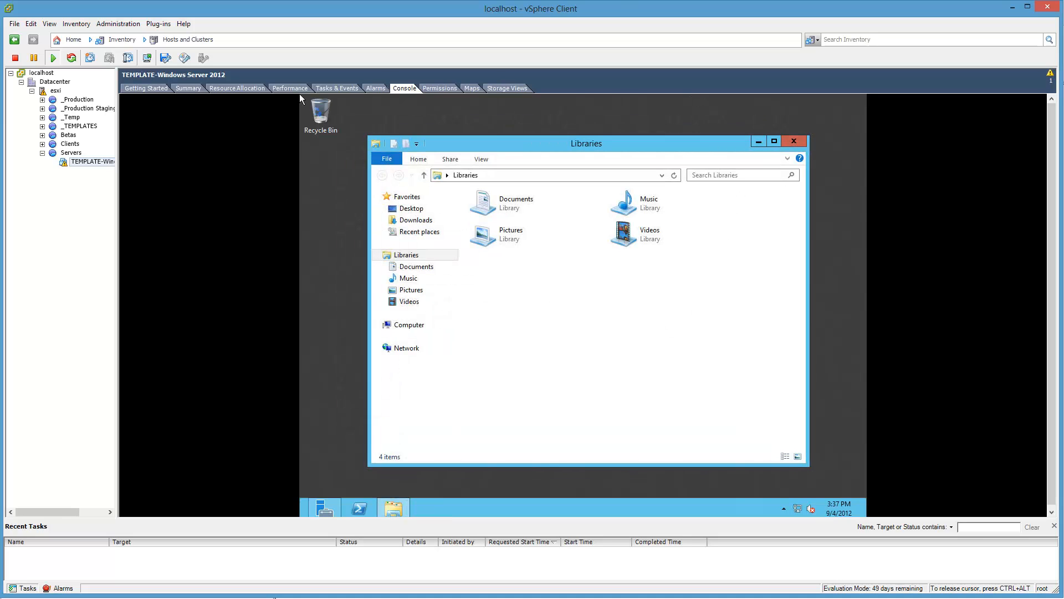
pyautogui.hotkey('ctrl', 'alt')
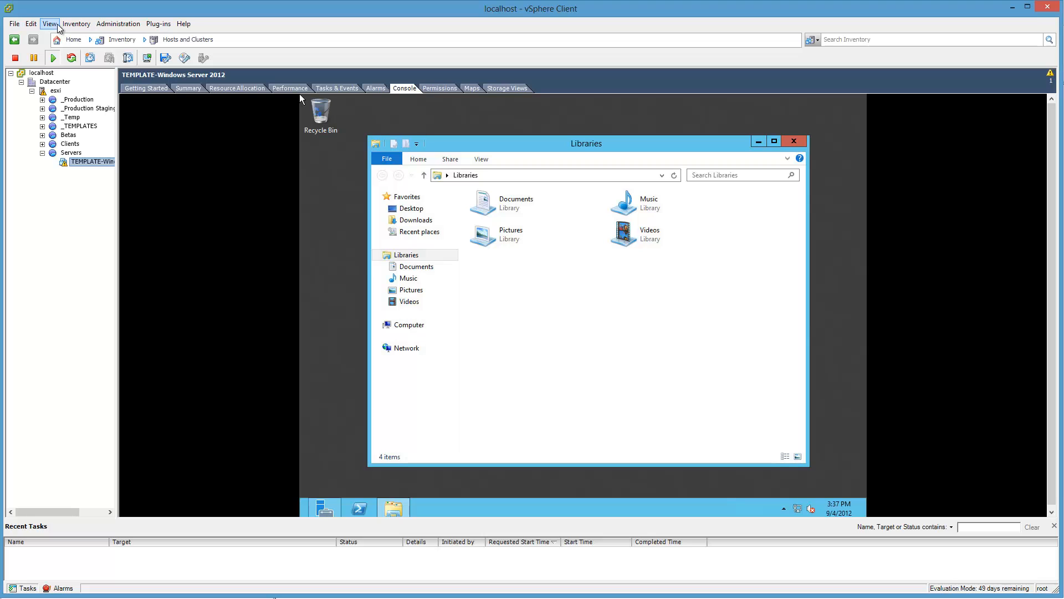
pyautogui.rightClick(86, 161)
pyautogui.press('Escape')
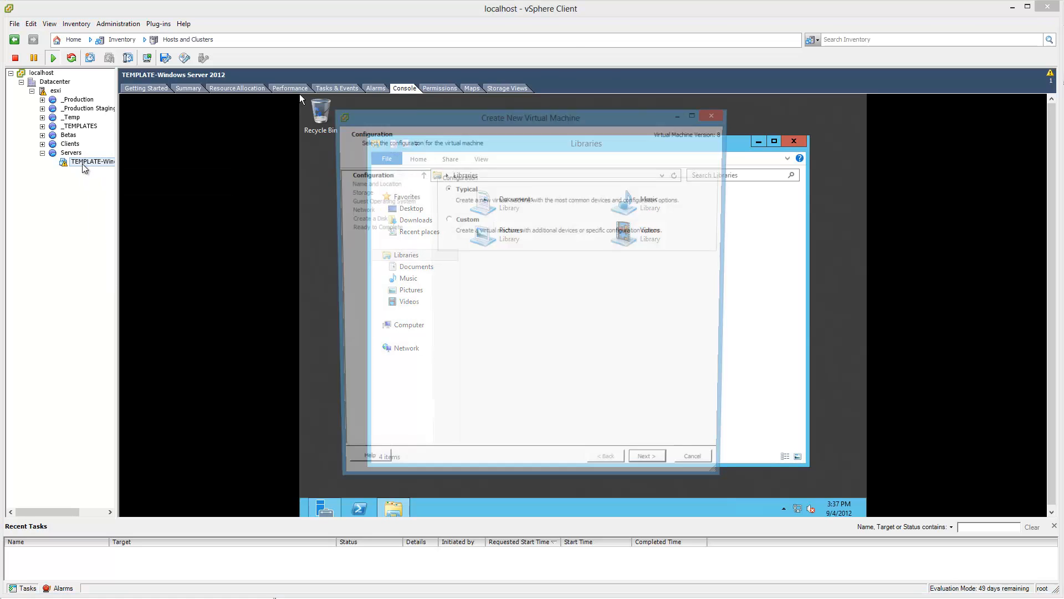
pyautogui.click(718, 114)
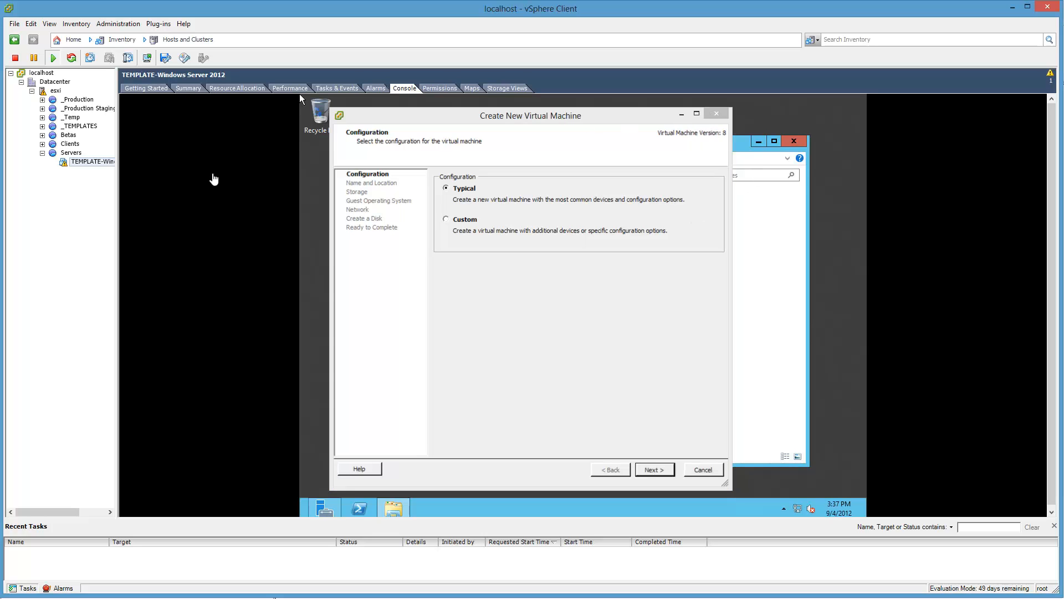
# Step: Initiate the VMware Tools installation for the TEMPLATE-Windows Server 2012 virtual machine
pyautogui.click(94, 165)
pyautogui.rightClick(95, 166)
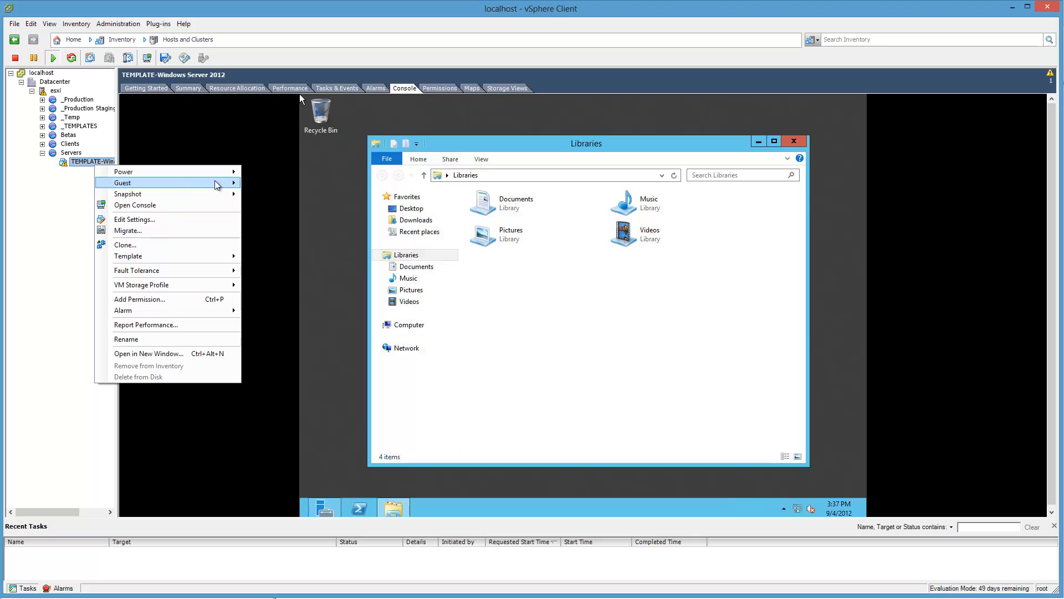
pyautogui.moveTo(222, 184)
pyautogui.click(362, 221)
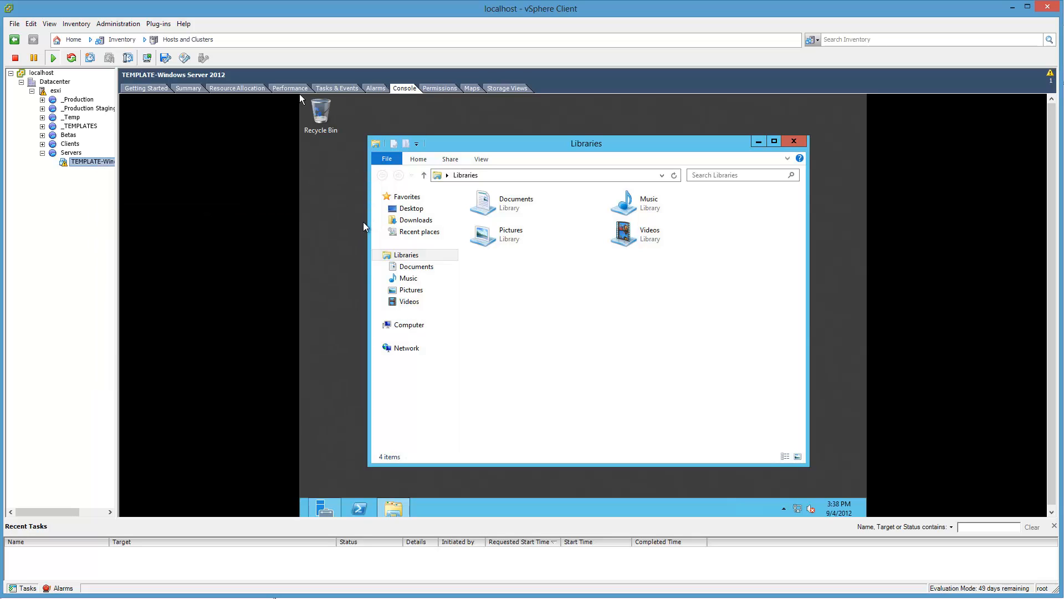
pyautogui.click(573, 332)
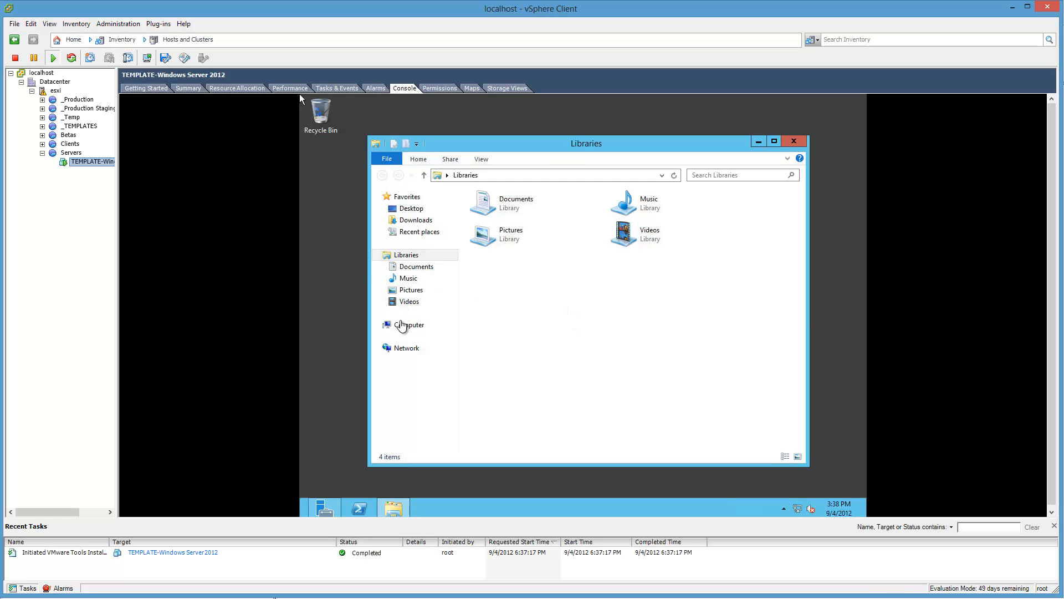
# Step: Check the used and free space of Local Disk (C:) in its properties and close them without changes
pyautogui.click(403, 326)
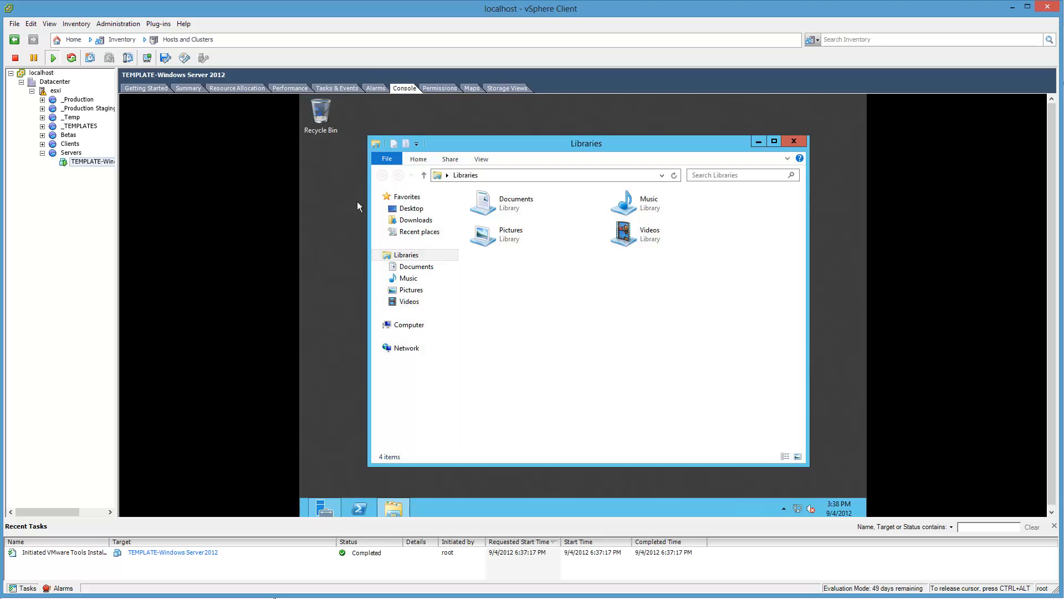
pyautogui.click(416, 326)
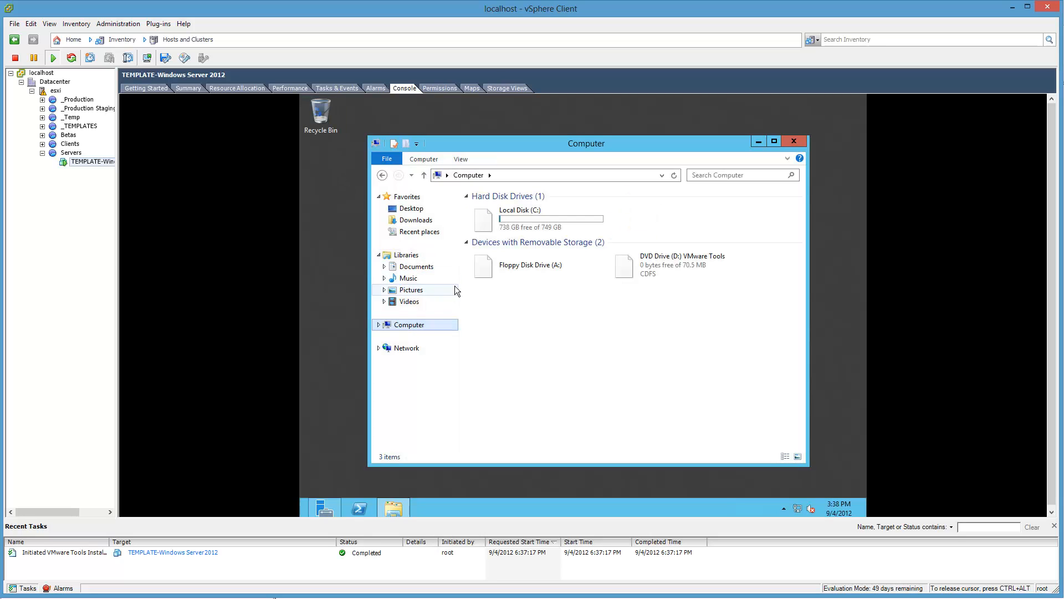
pyautogui.rightClick(523, 217)
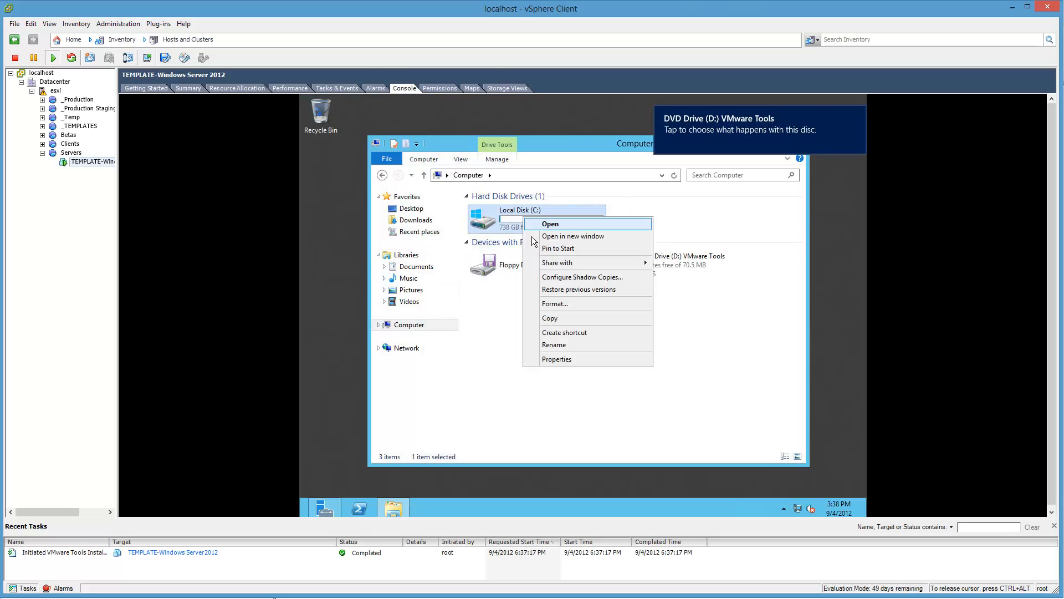
pyautogui.click(615, 359)
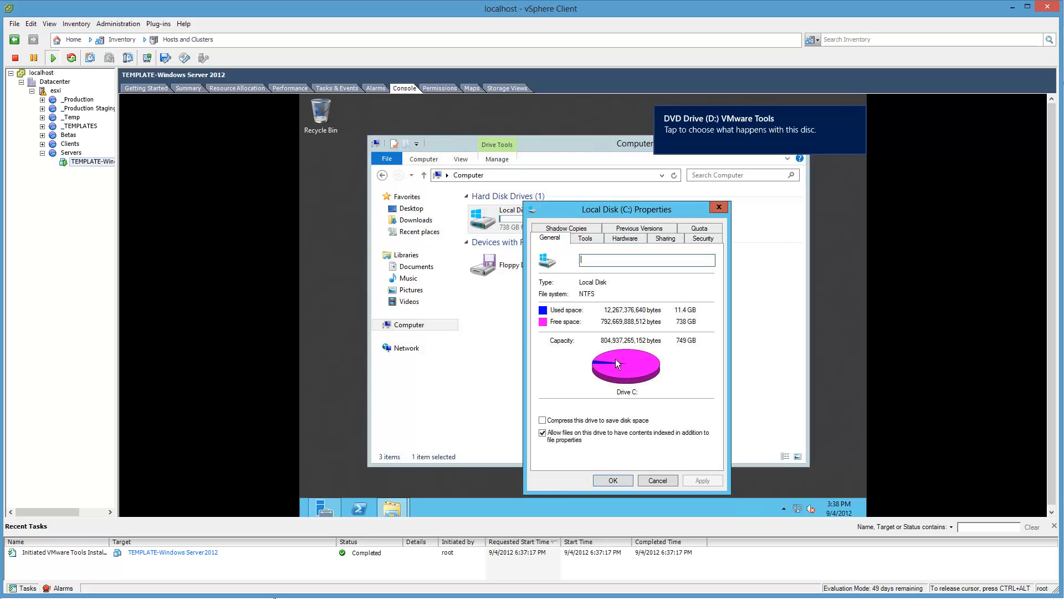
pyautogui.click(655, 481)
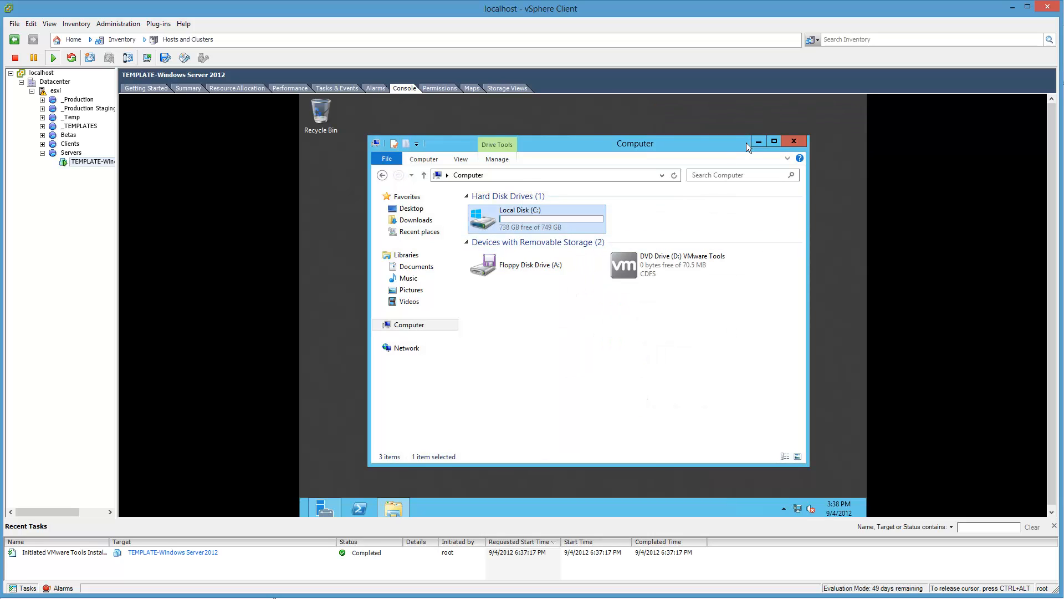
# Step: Close File Explorer and set the guest's taskbar to always show all icons and notifications
pyautogui.click(796, 140)
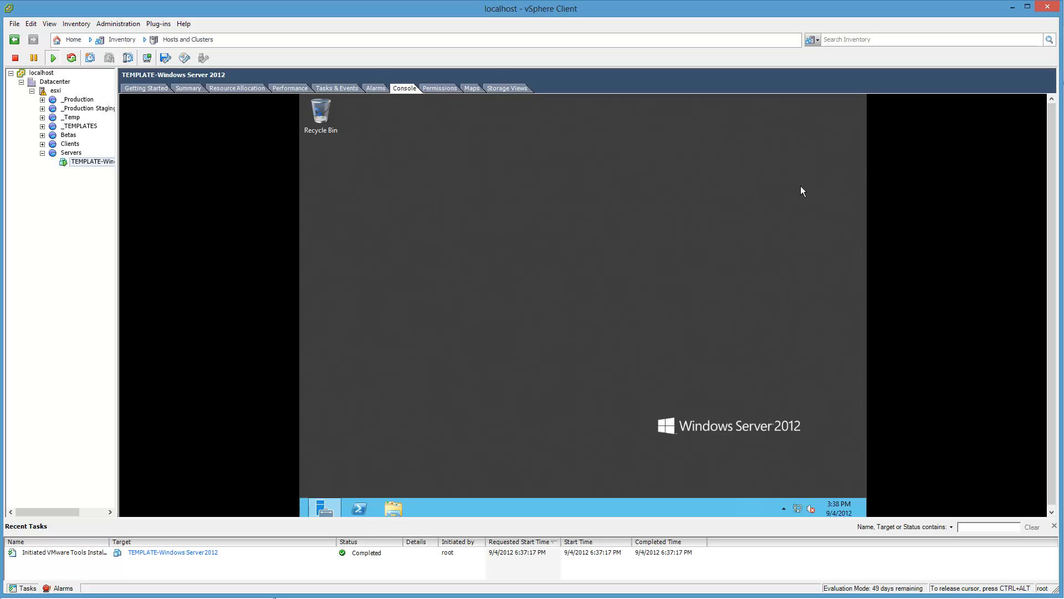
pyautogui.click(784, 508)
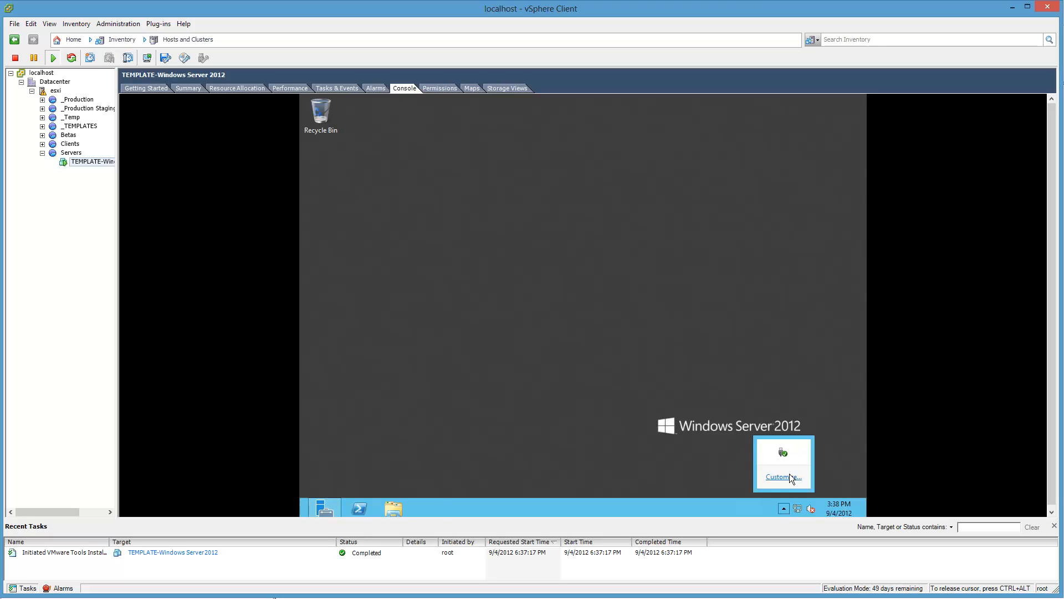
pyautogui.click(789, 475)
pyautogui.click(559, 425)
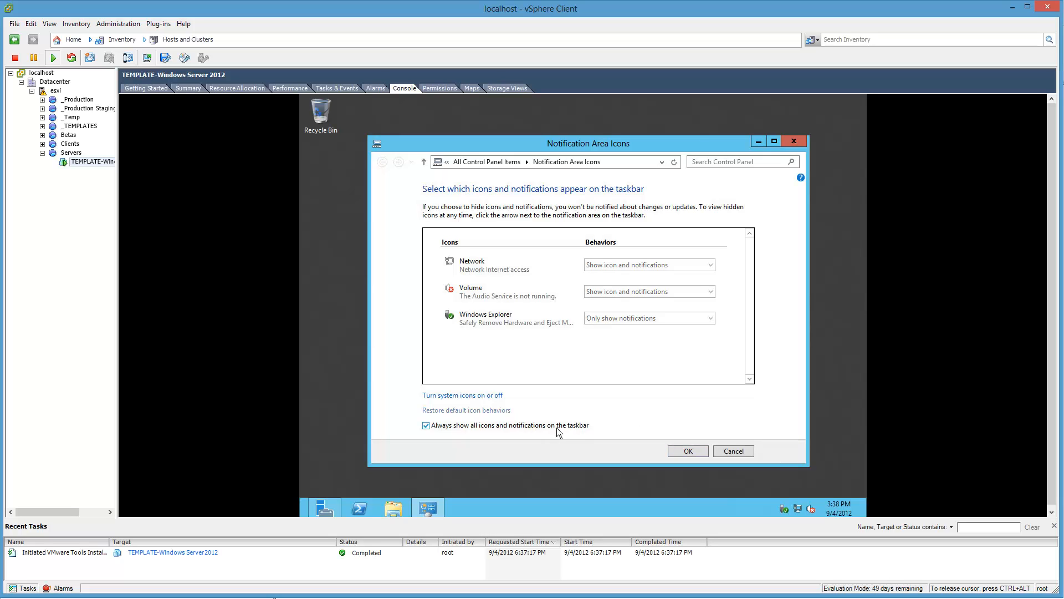
pyautogui.click(689, 452)
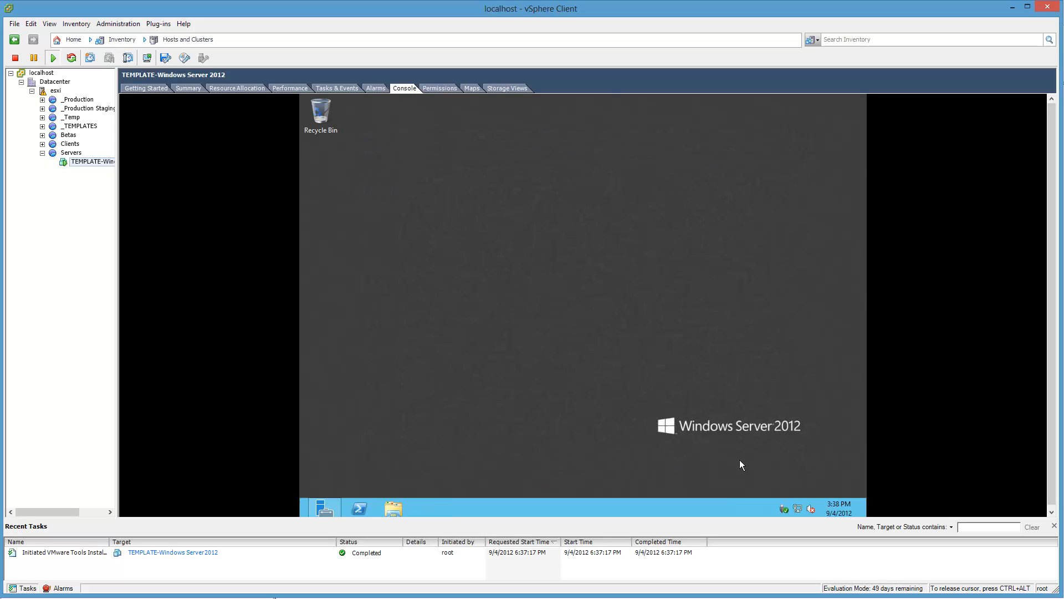
# Step: Change the guest's time zone to (UTC-05:00) Eastern Time (US & Canada)
pyautogui.rightClick(829, 507)
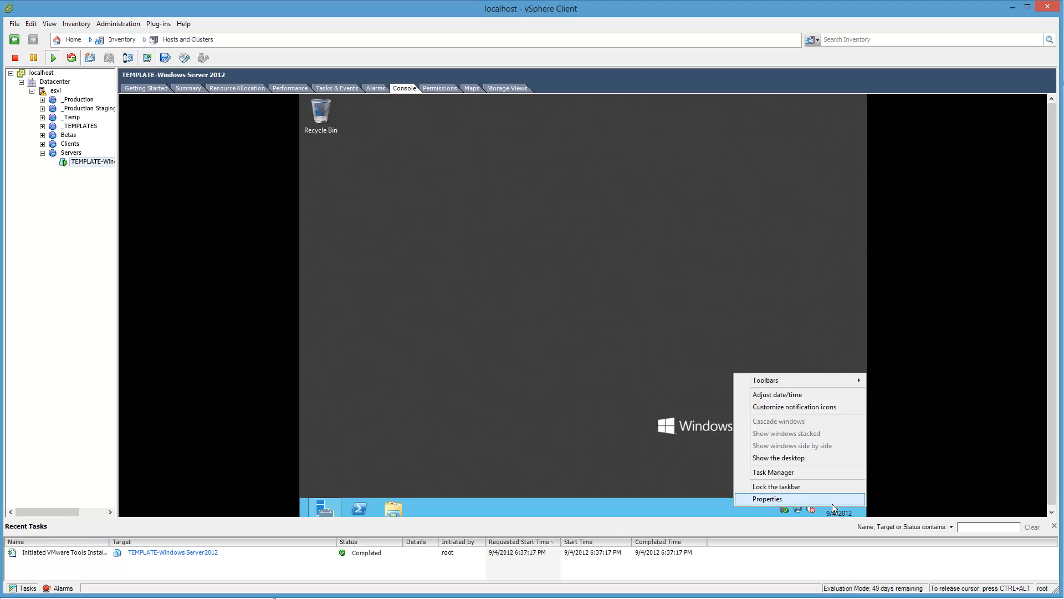
pyautogui.click(826, 394)
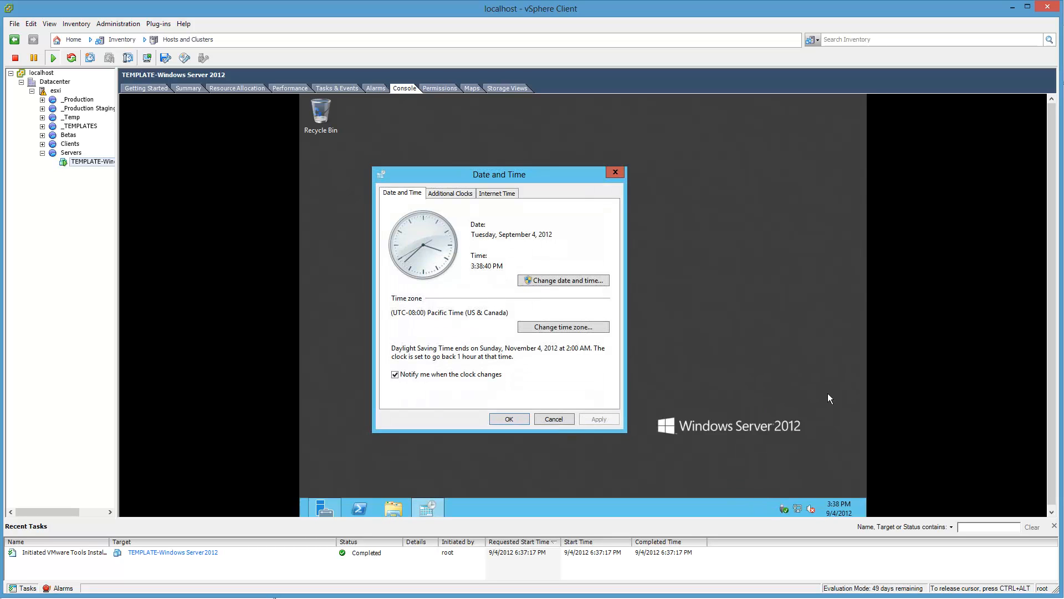
pyautogui.click(568, 327)
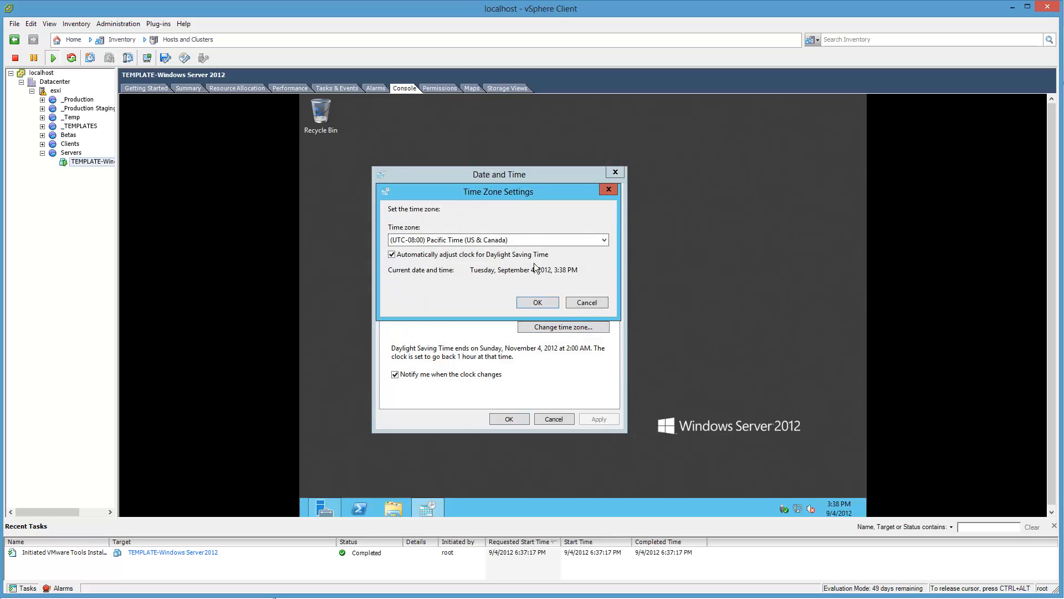
pyautogui.click(533, 239)
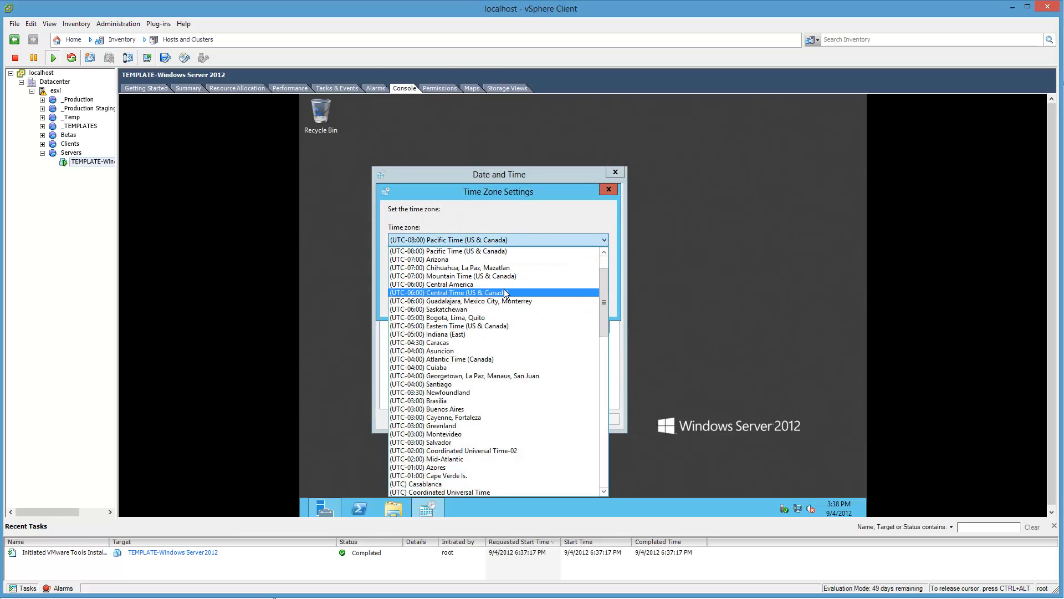
pyautogui.click(477, 326)
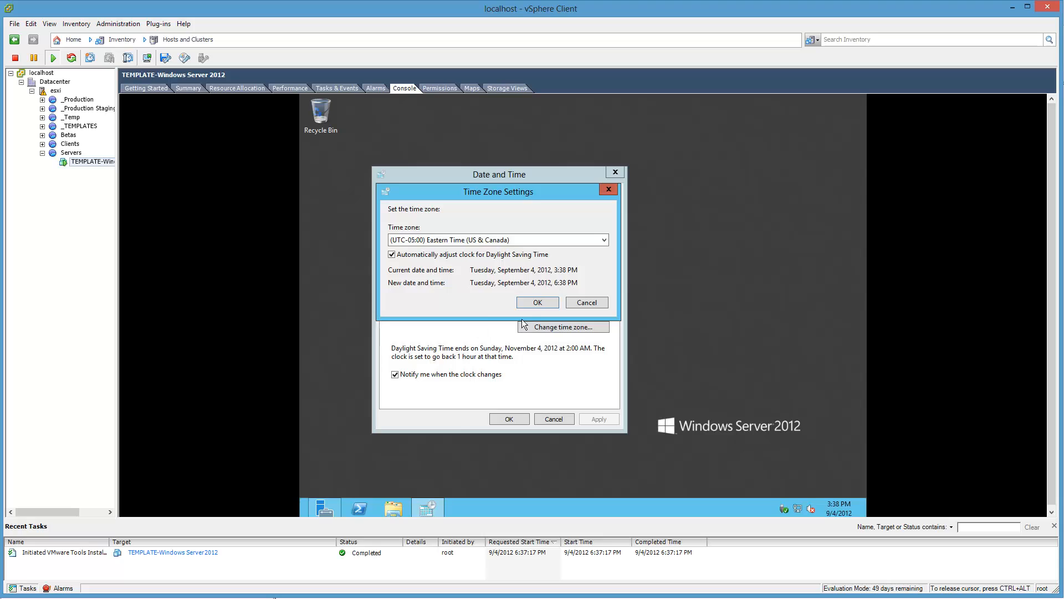
pyautogui.click(532, 302)
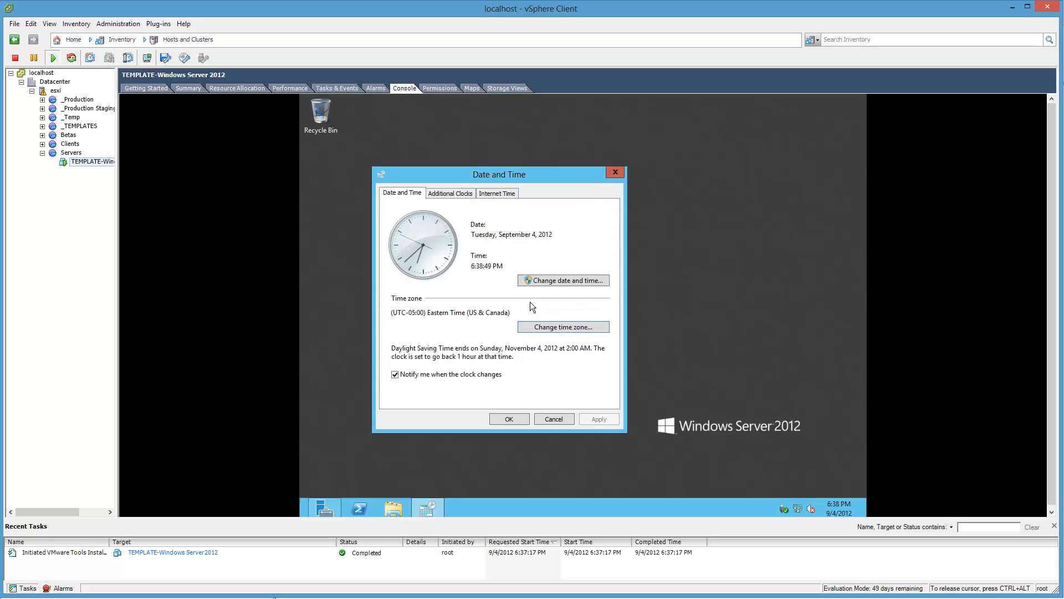
# Step: Turn off synchronization with an Internet time server in the guest and apply the date and time settings
pyautogui.click(497, 194)
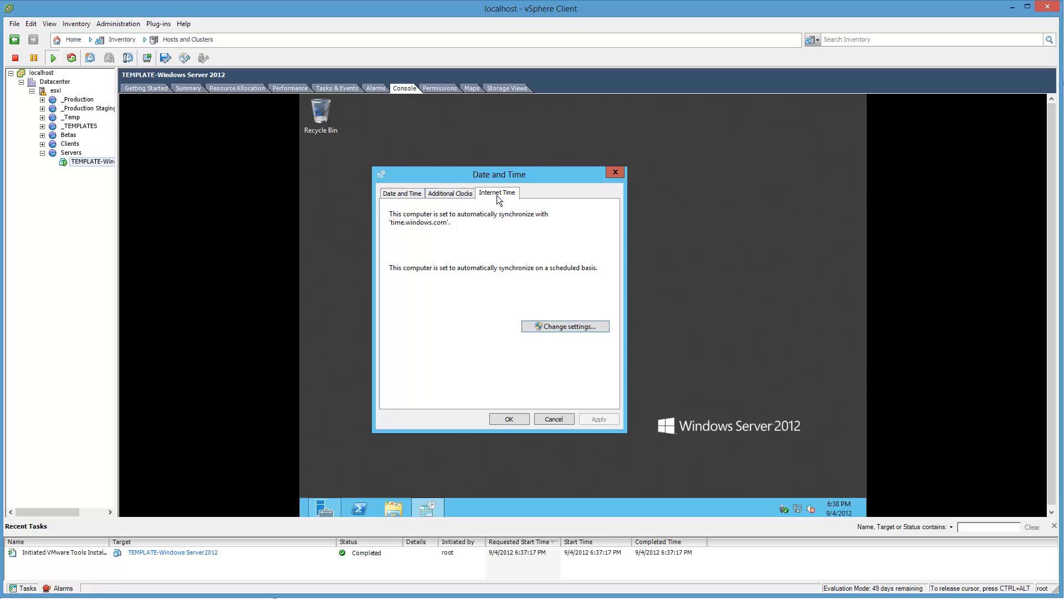
pyautogui.click(565, 328)
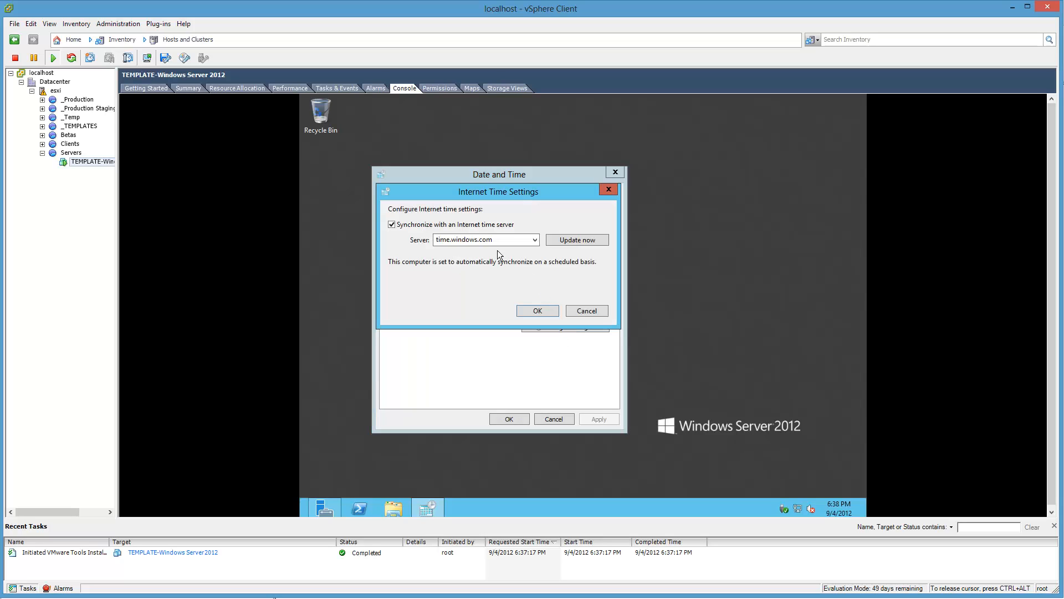
pyautogui.click(481, 226)
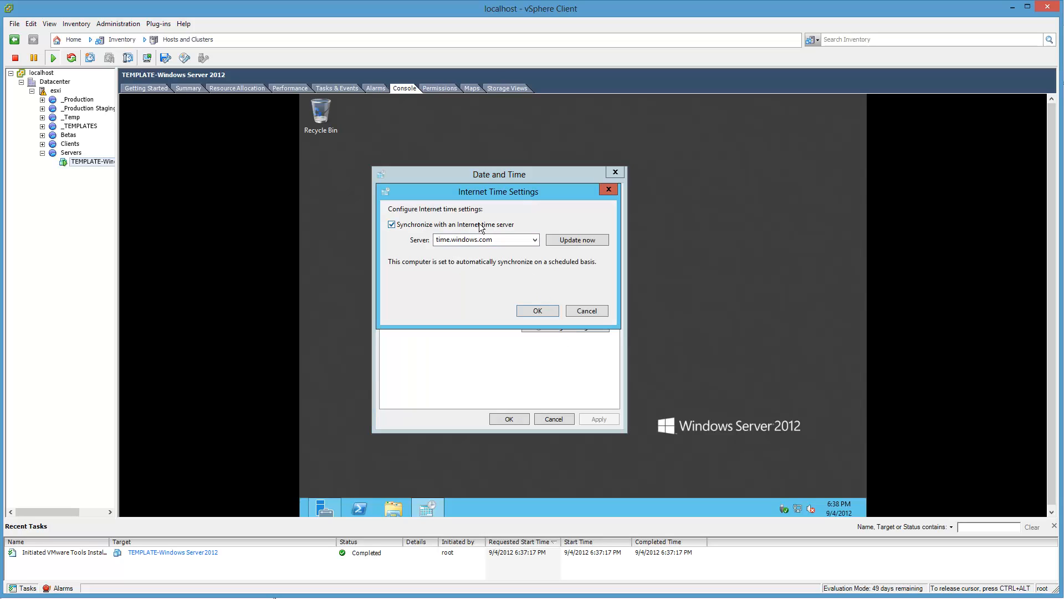
pyautogui.click(534, 311)
pyautogui.click(502, 419)
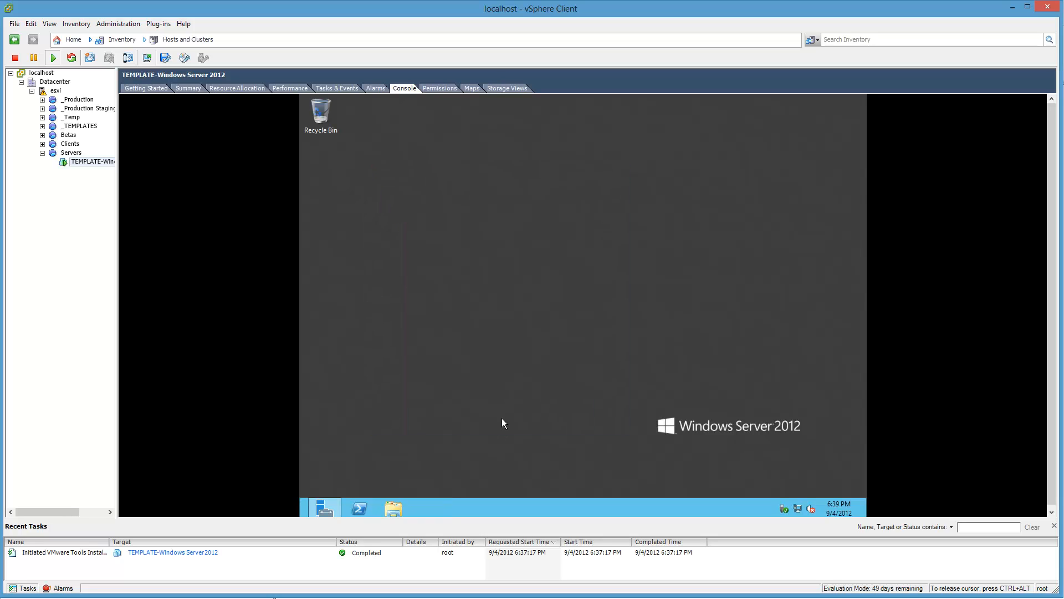
# Step: Launch the VMware Tools installer from DVD Drive (D:), close File Explorer, and start the installation with the Typical setup type
pyautogui.click(402, 502)
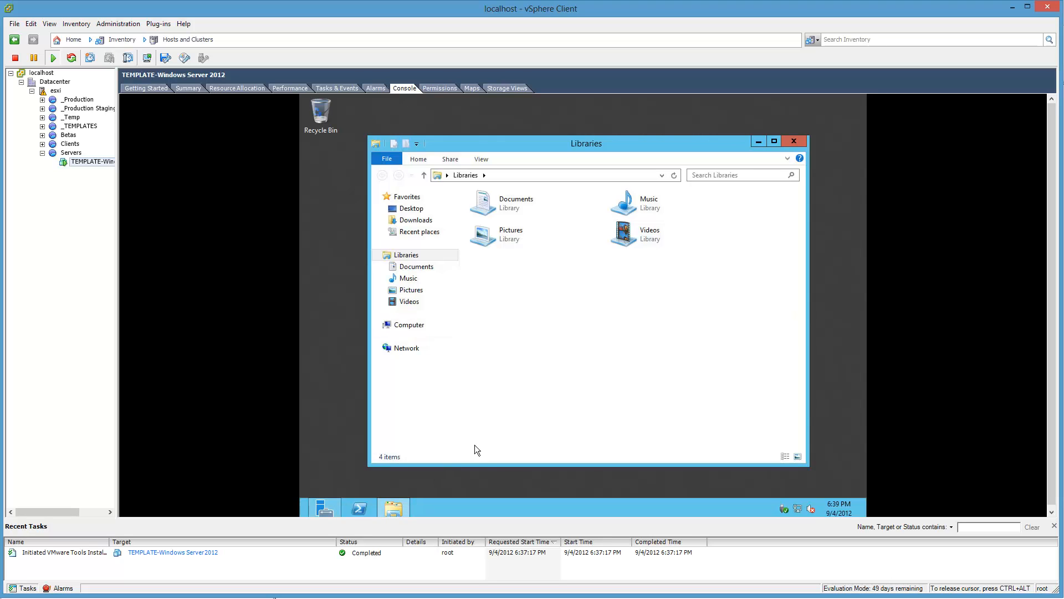
pyautogui.click(428, 327)
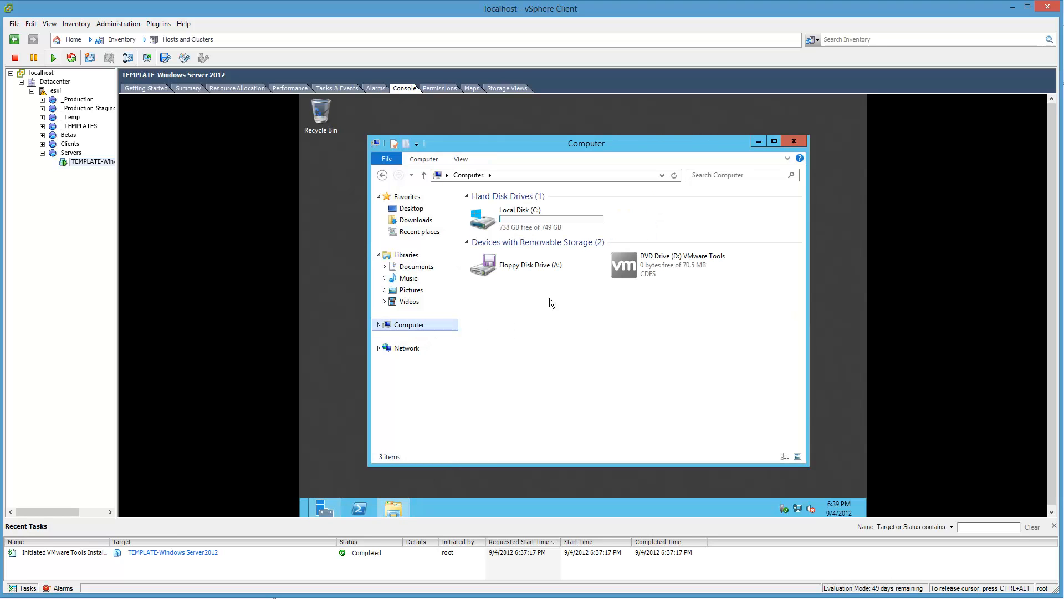
pyautogui.click(678, 256)
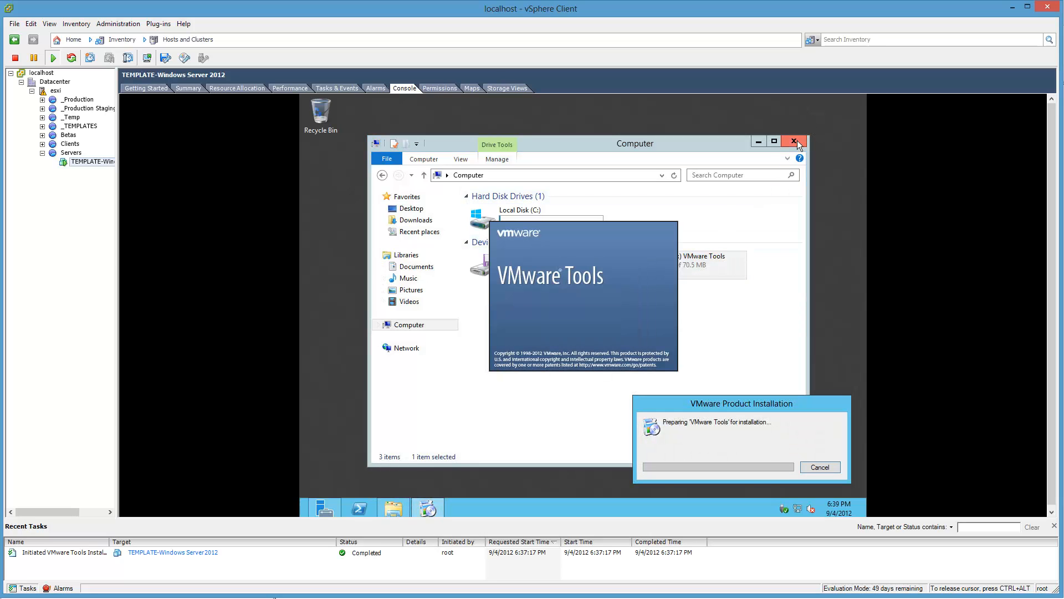
pyautogui.click(790, 139)
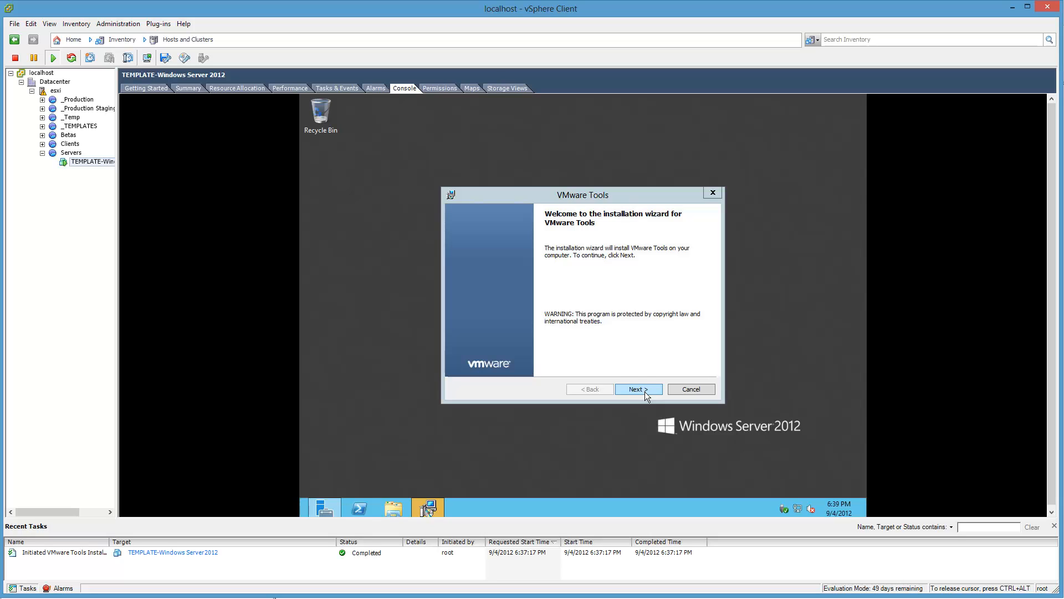
pyautogui.click(644, 390)
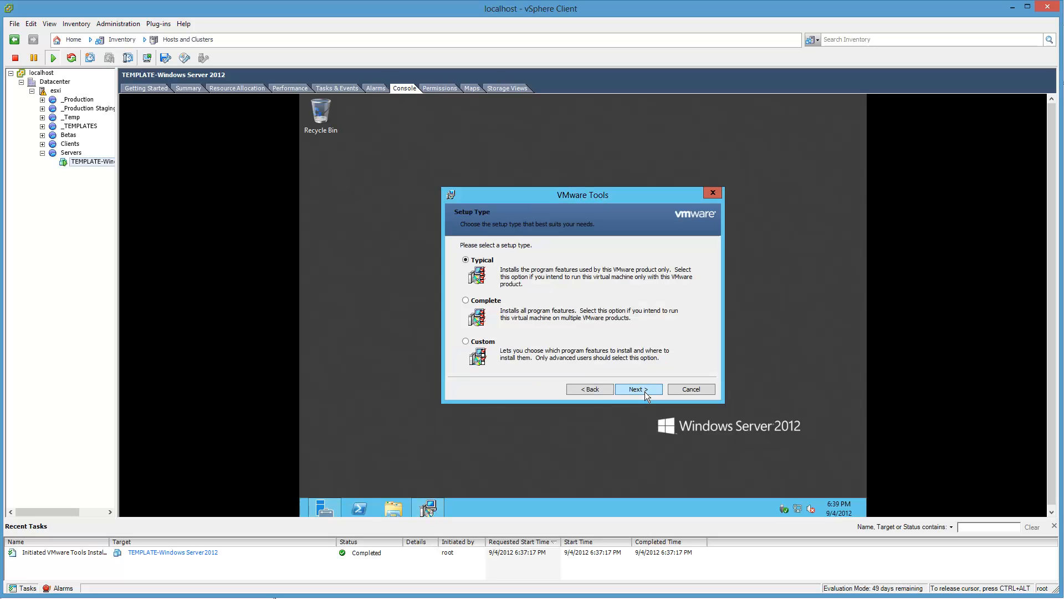
pyautogui.click(644, 390)
pyautogui.click(644, 391)
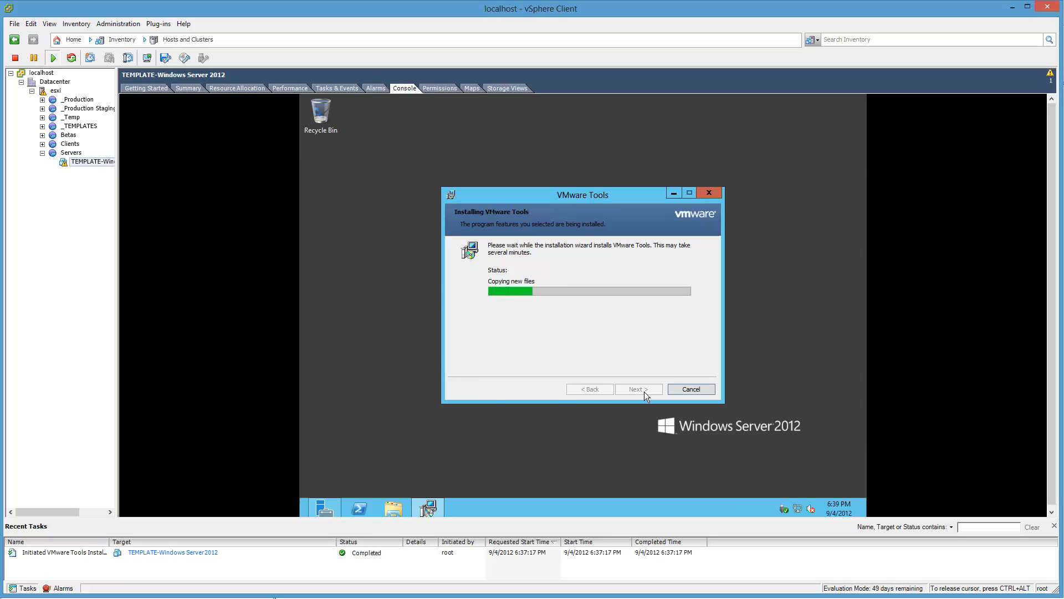
# Step: Release the cursor from the console and shrink the Recent Tasks pane slightly to show the full guest desktop
pyautogui.hotkey('ctrl', 'alt')
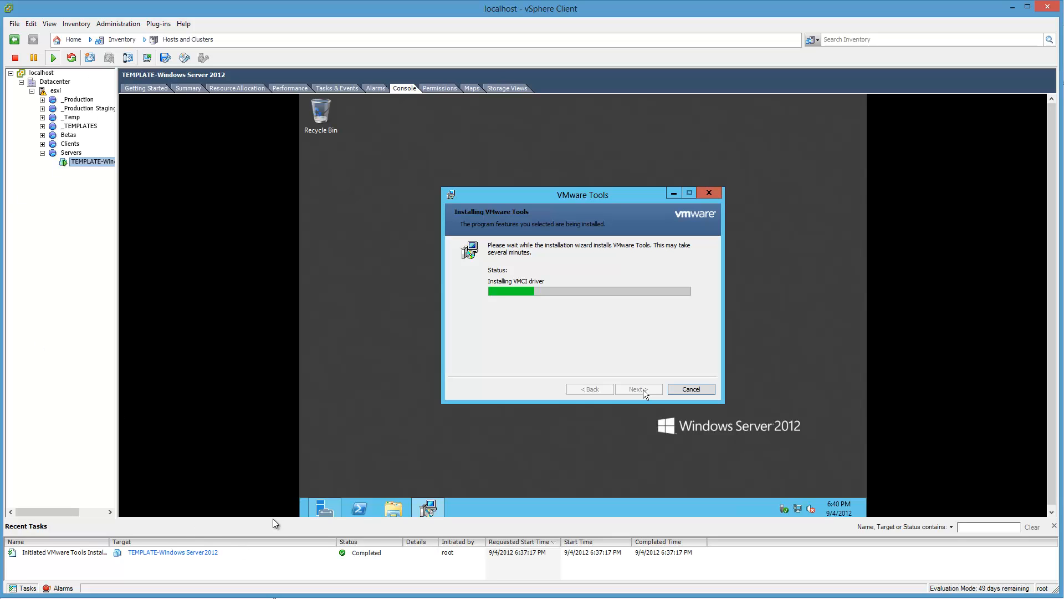
pyautogui.moveTo(274, 520); pyautogui.dragTo(276, 527)
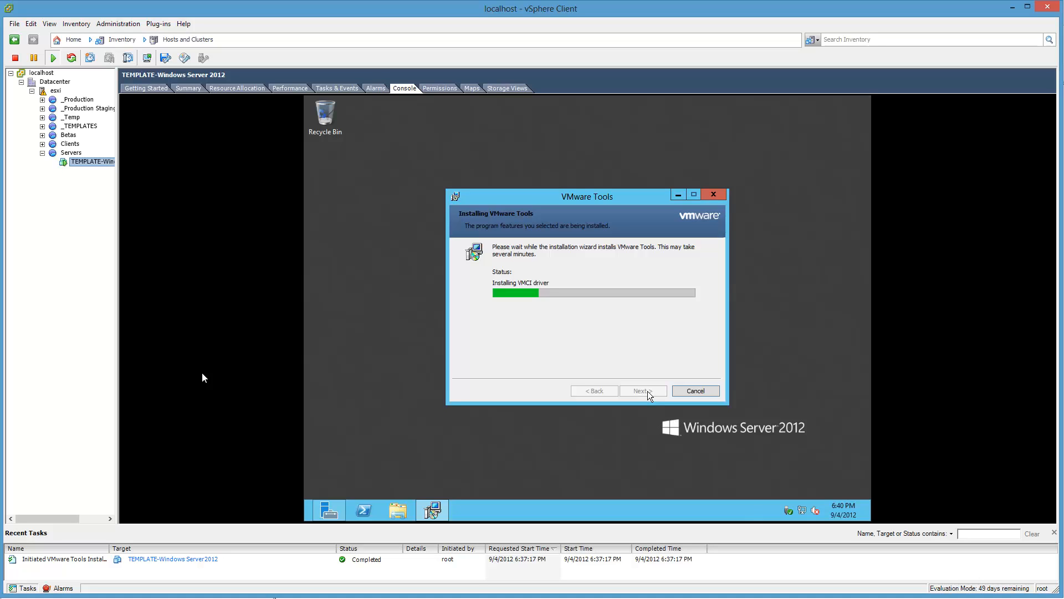
# Step: Inspect the video card settings in the TEMPLATE-Windows Server 2012 virtual machine's properties and close them without changes
pyautogui.rightClick(69, 161)
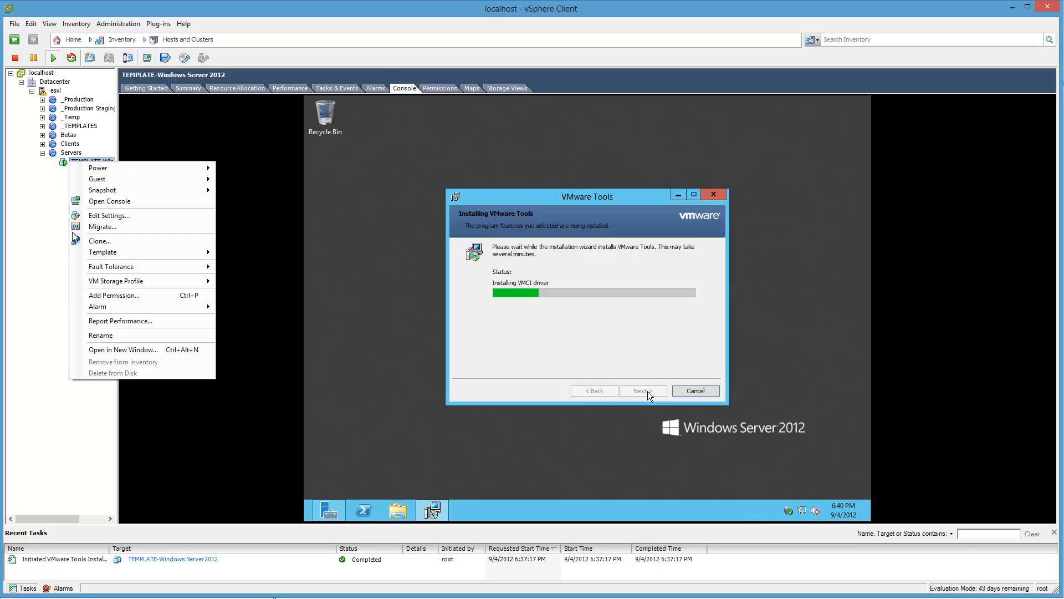
pyautogui.click(83, 215)
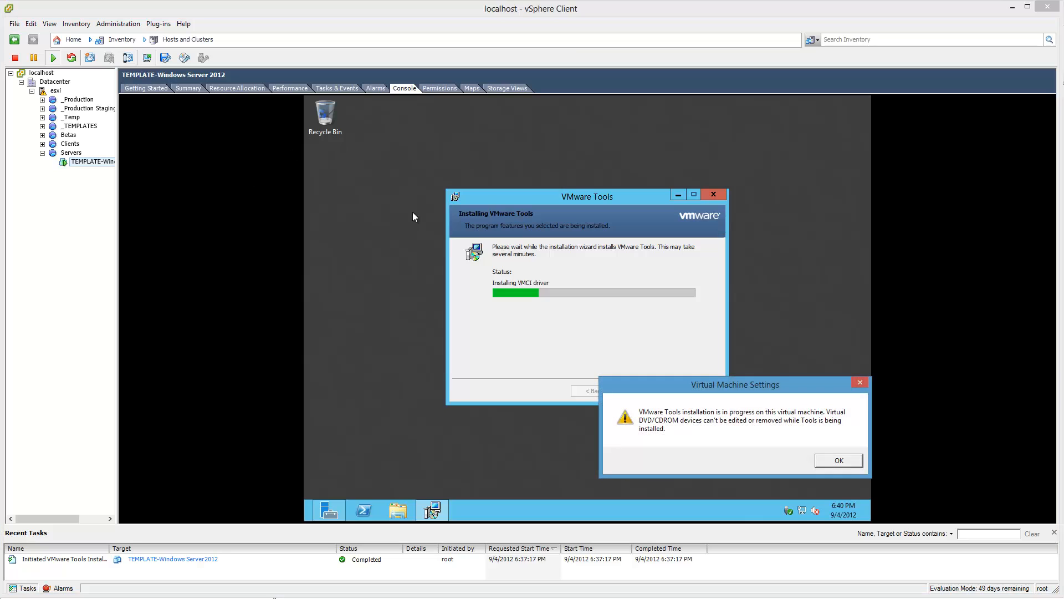
pyautogui.click(848, 461)
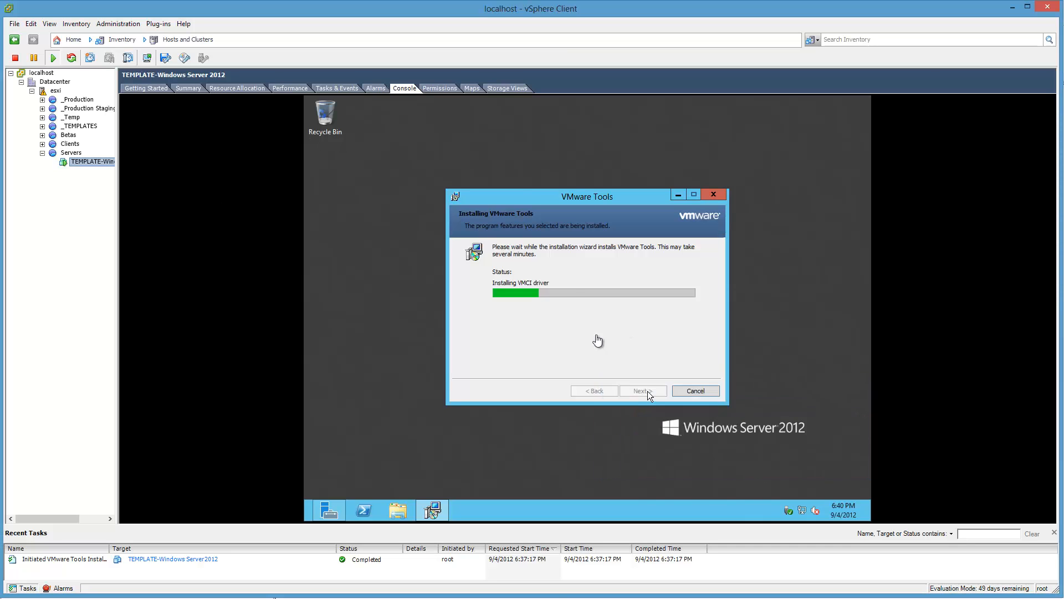
pyautogui.moveTo(521, 141); pyautogui.dragTo(215, 170)
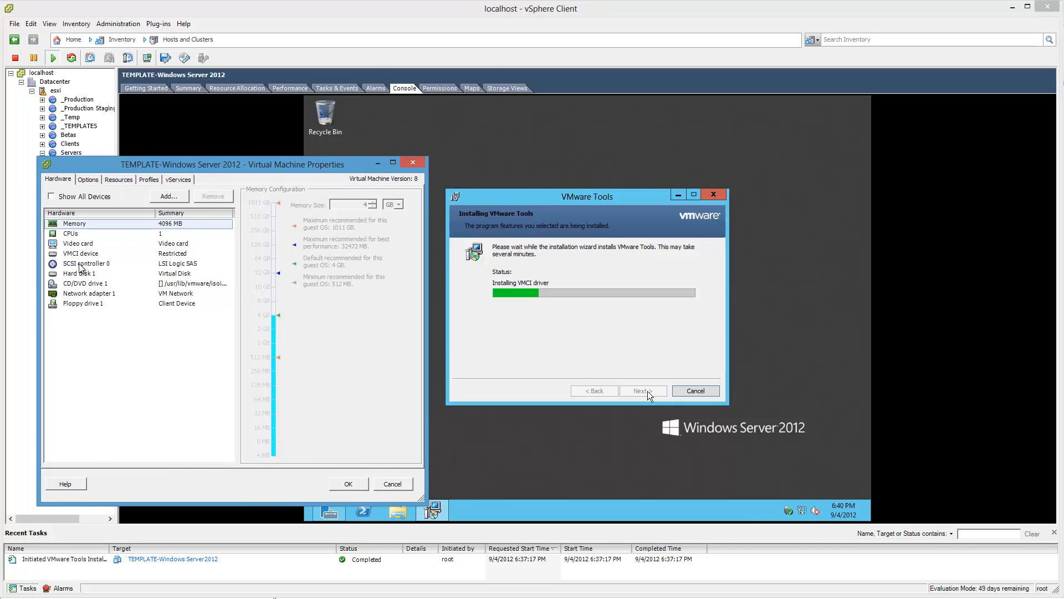
pyautogui.click(78, 244)
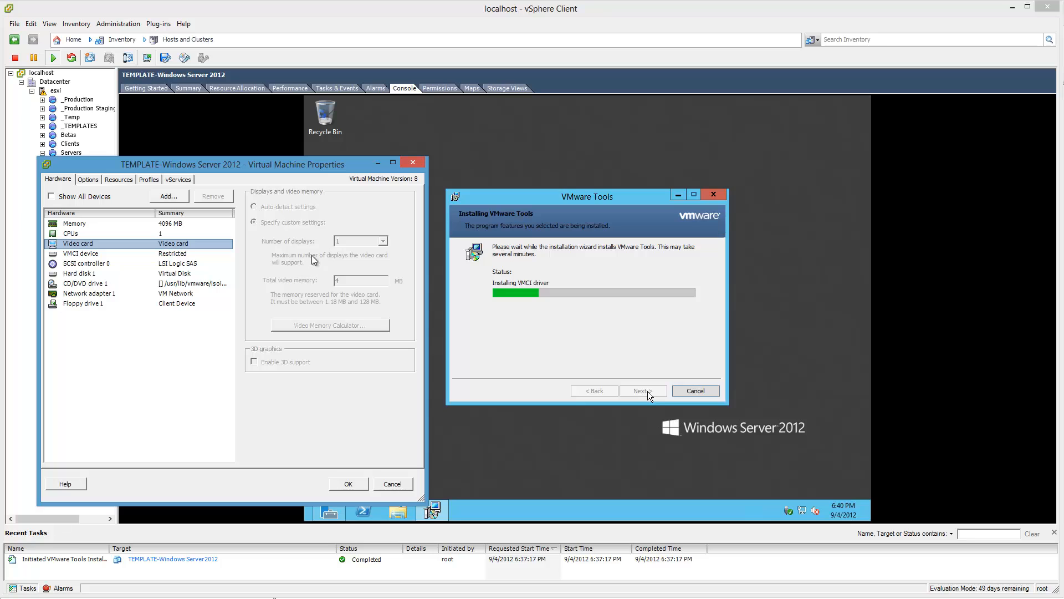
pyautogui.click(385, 483)
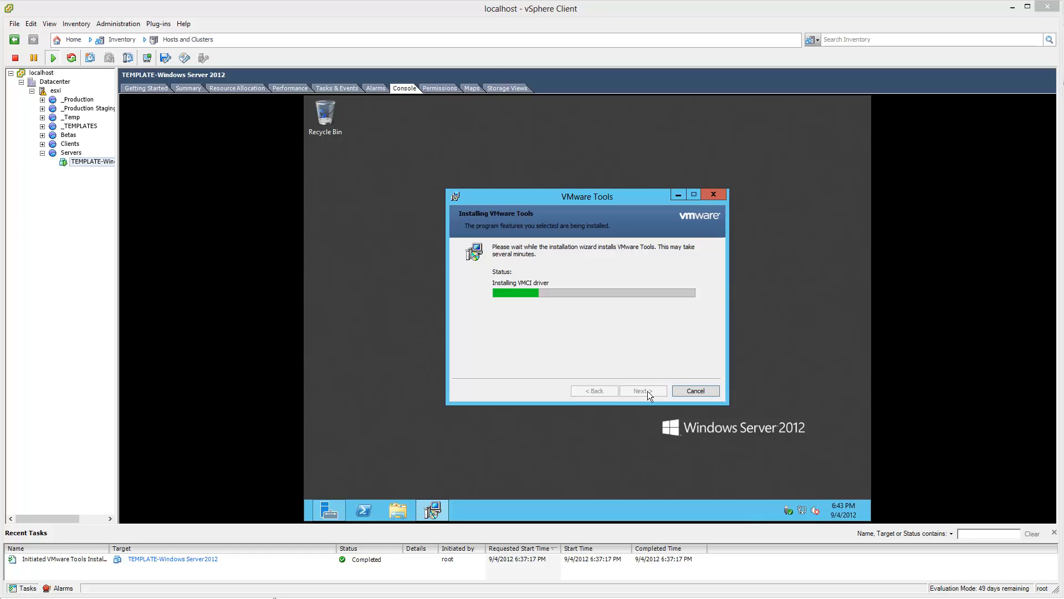
# Step: Finish the VMware Tools installation wizard in the guest and decline the immediate restart
pyautogui.click(650, 401)
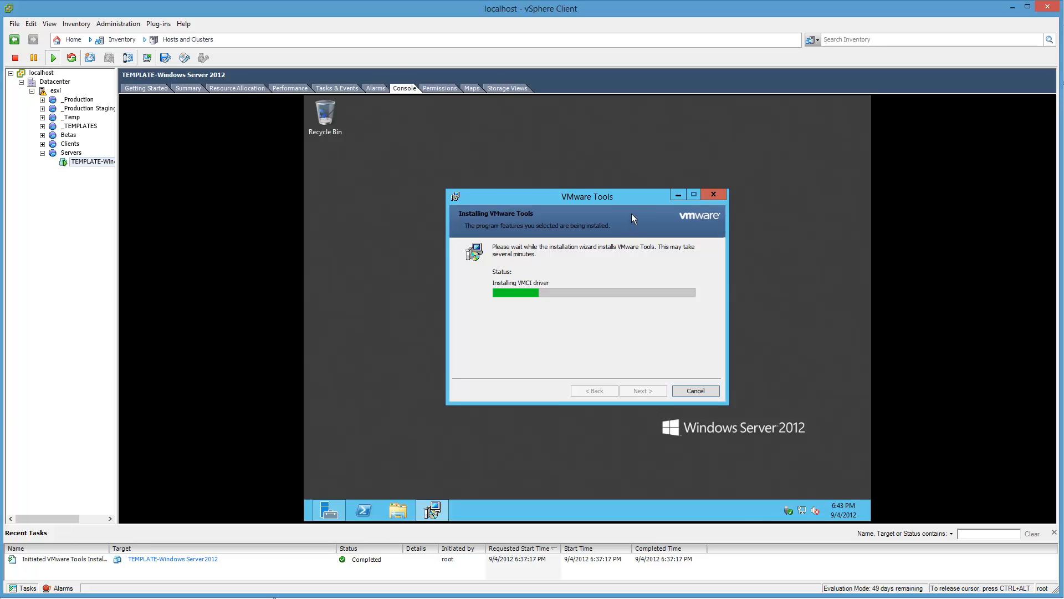
pyautogui.moveTo(633, 202); pyautogui.dragTo(642, 181)
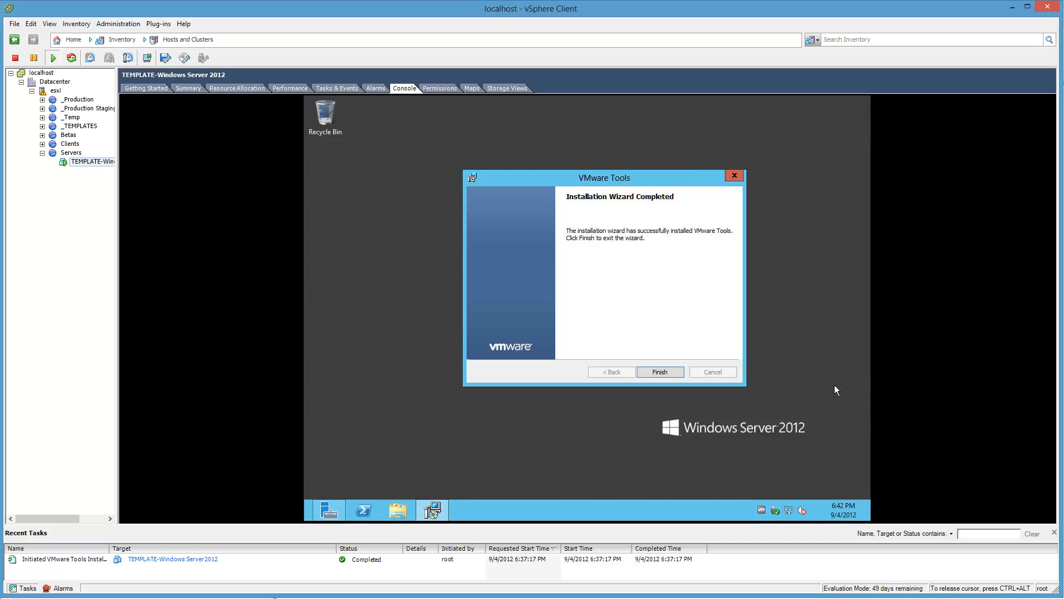
pyautogui.click(673, 367)
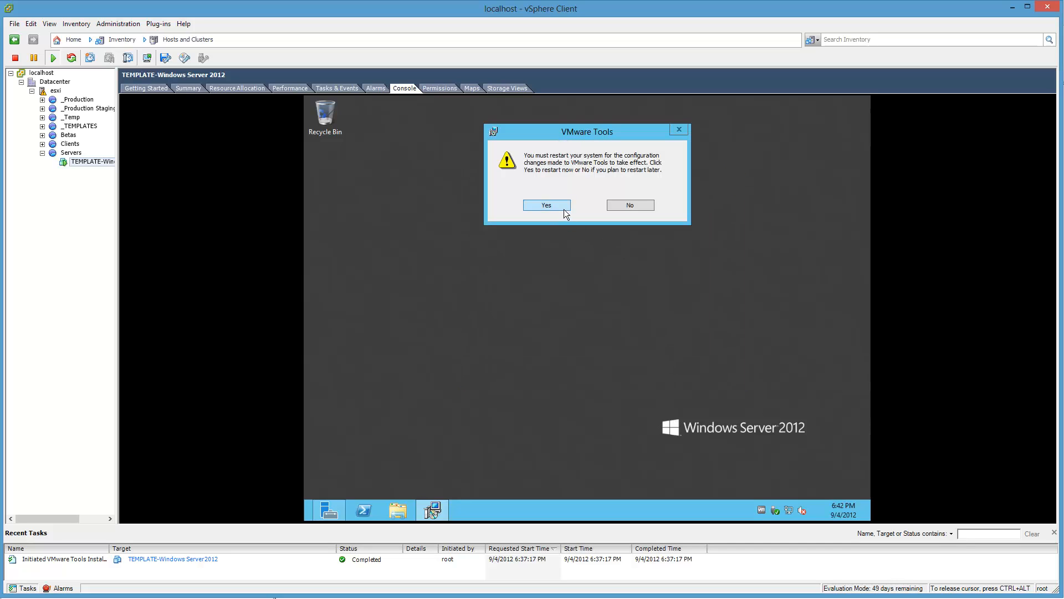
pyautogui.click(614, 207)
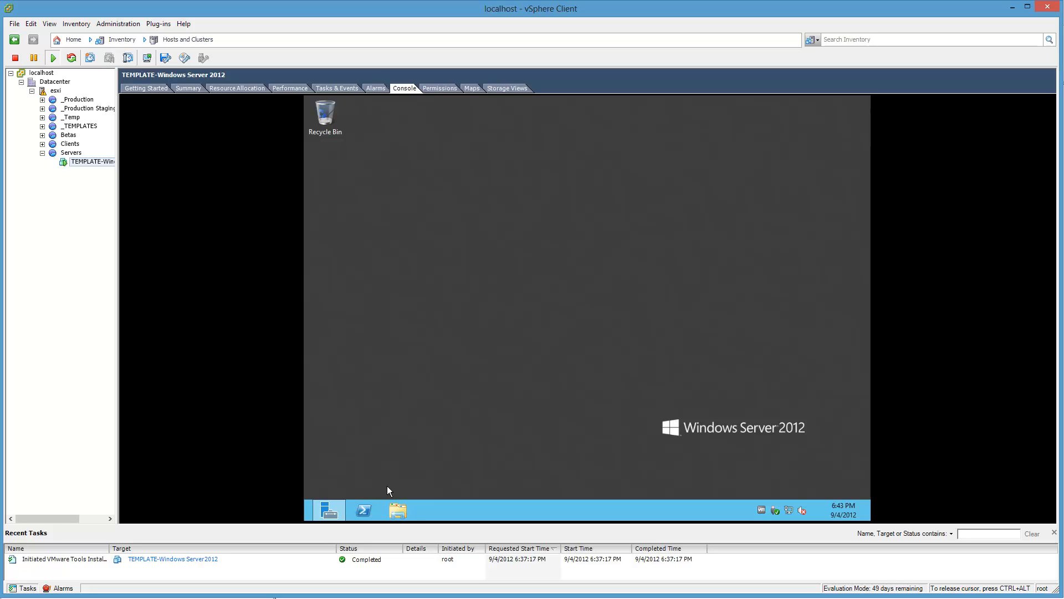
# Step: Search the guest for netplwiz.exe and open the User Accounts dialog from the matching app
pyautogui.press('super+w')
pyautogui.write('ne')
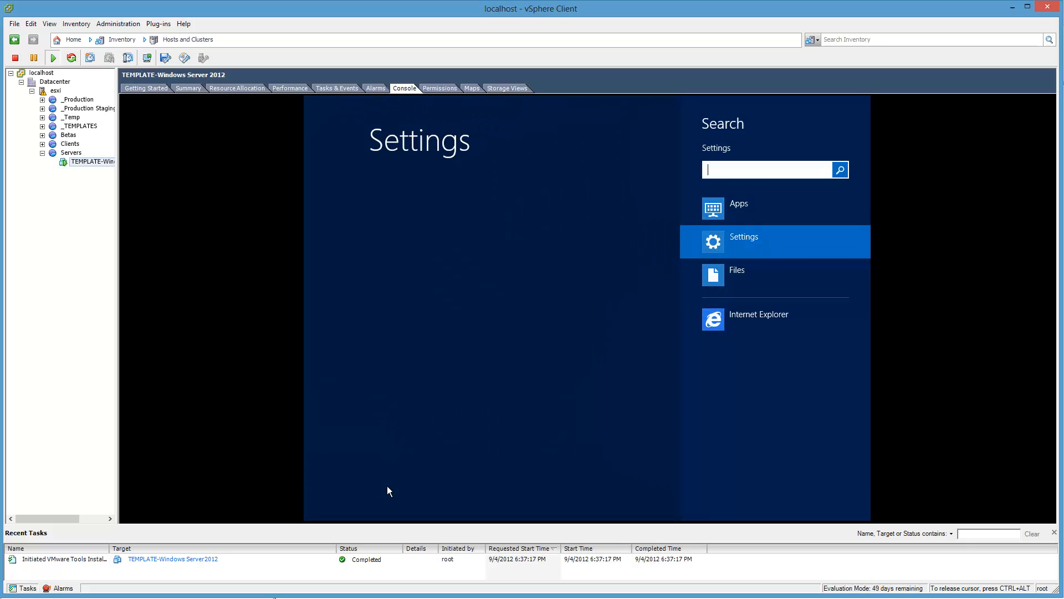
pyautogui.write('tp')
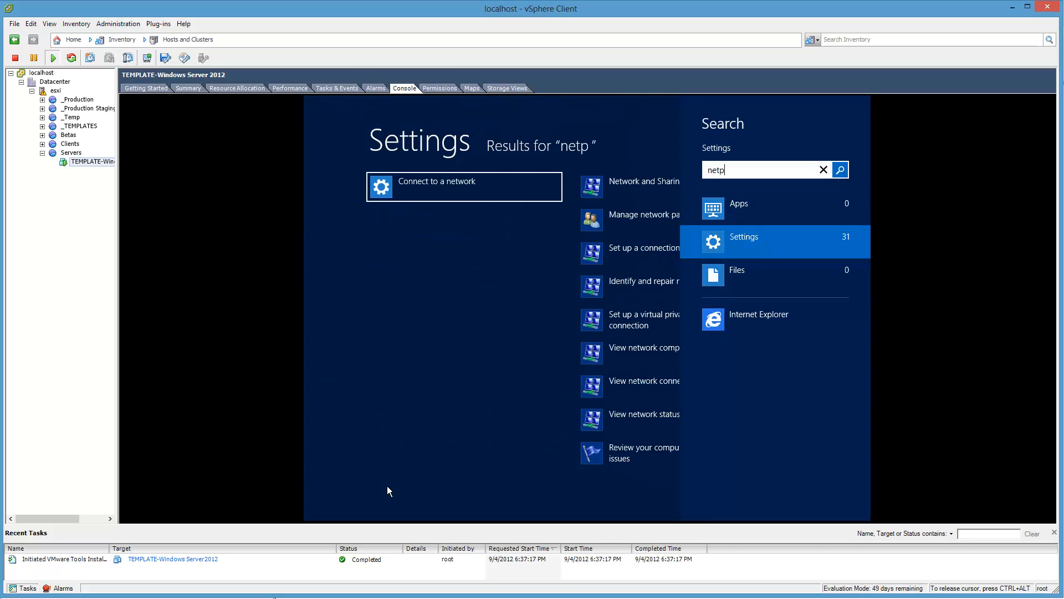
pyautogui.write('lwiz.exe')
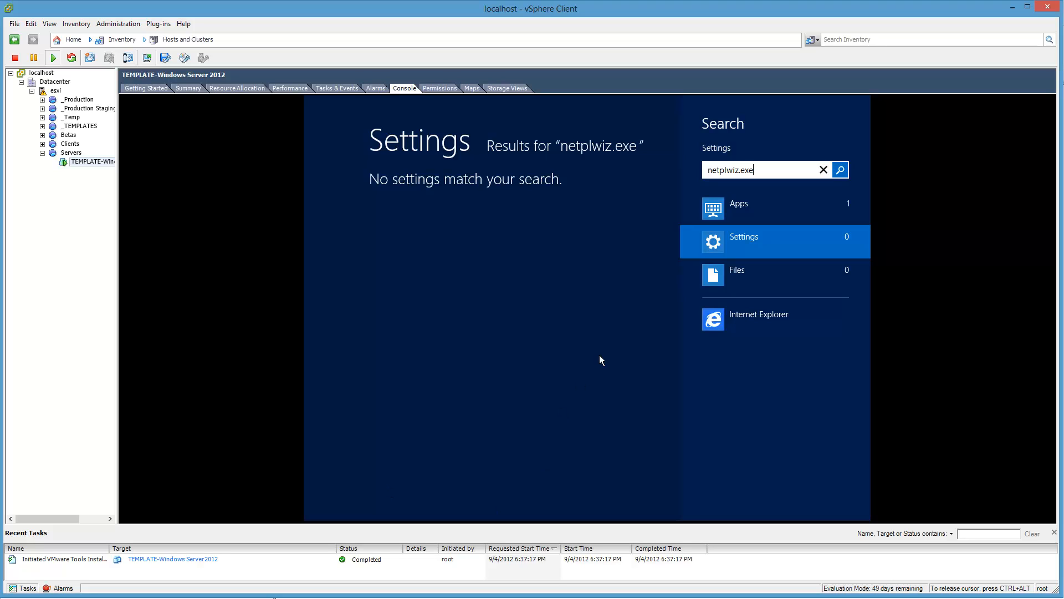
pyautogui.click(741, 196)
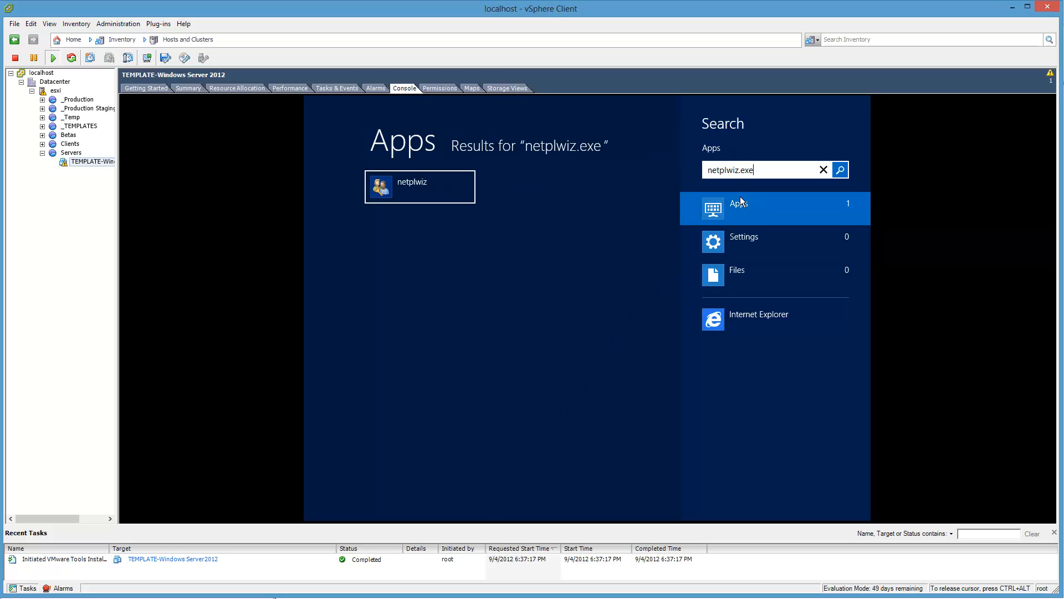
pyautogui.click(470, 176)
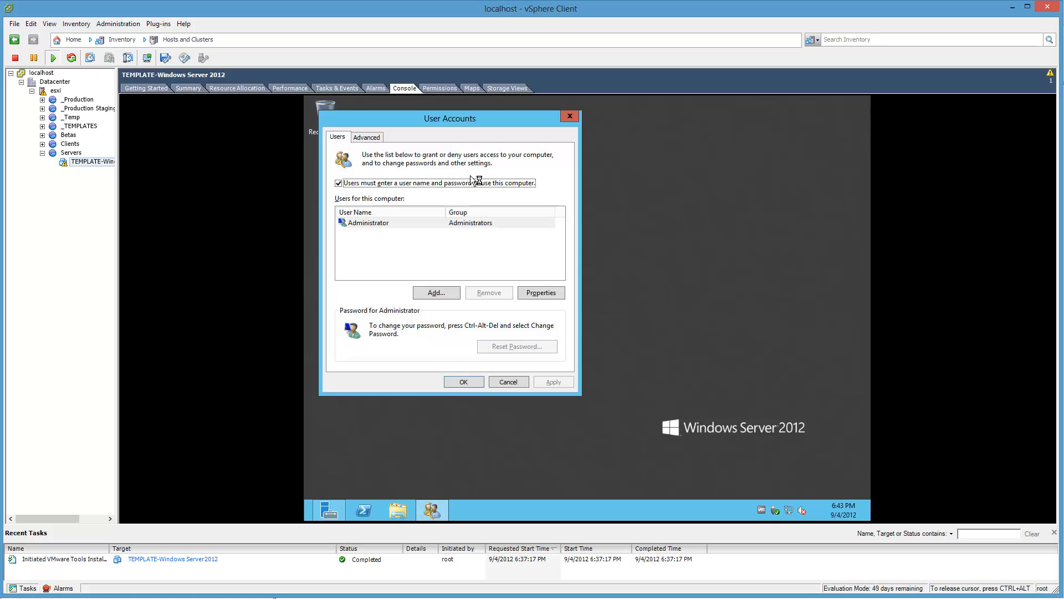
# Step: Turn off the user name and password requirement and set automatic sign-in for Administrator, entering and confirming the account password
pyautogui.click(470, 183)
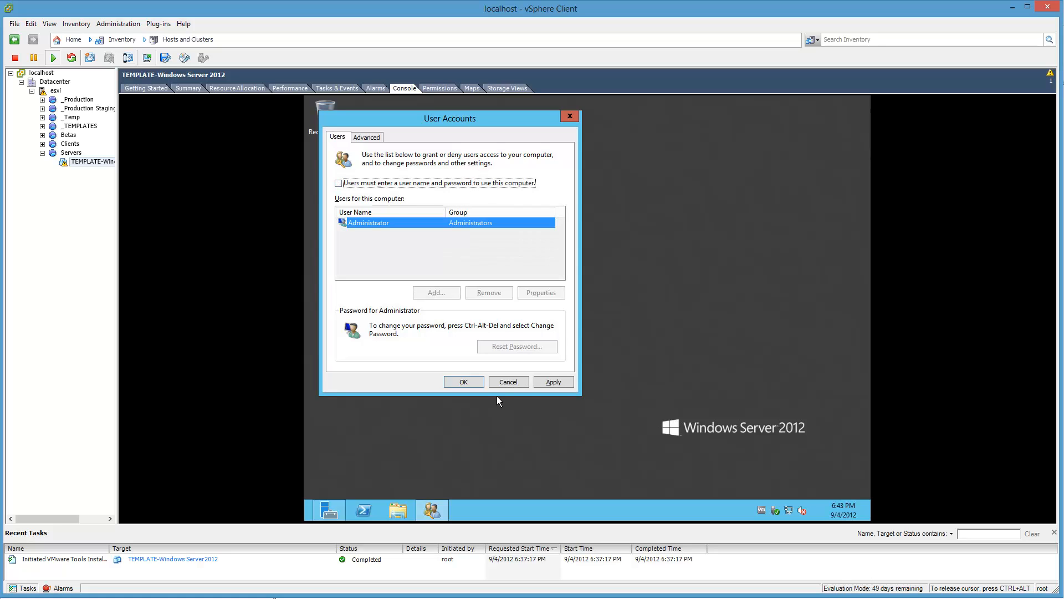
pyautogui.click(465, 382)
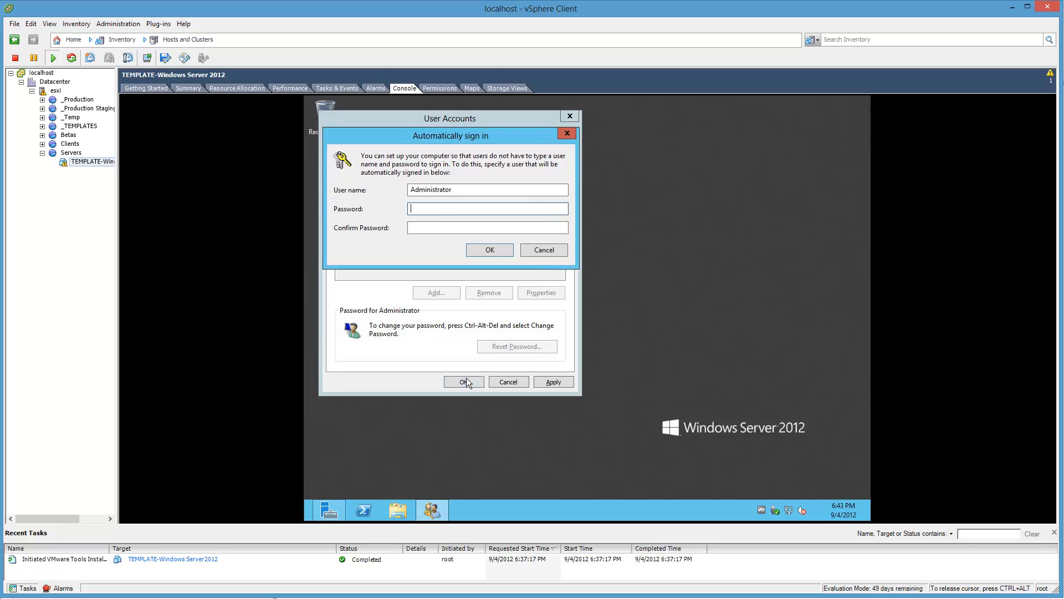
pyautogui.write('P@ssw0rd')
pyautogui.press('Tab')
pyautogui.write('P@ssw0rd')
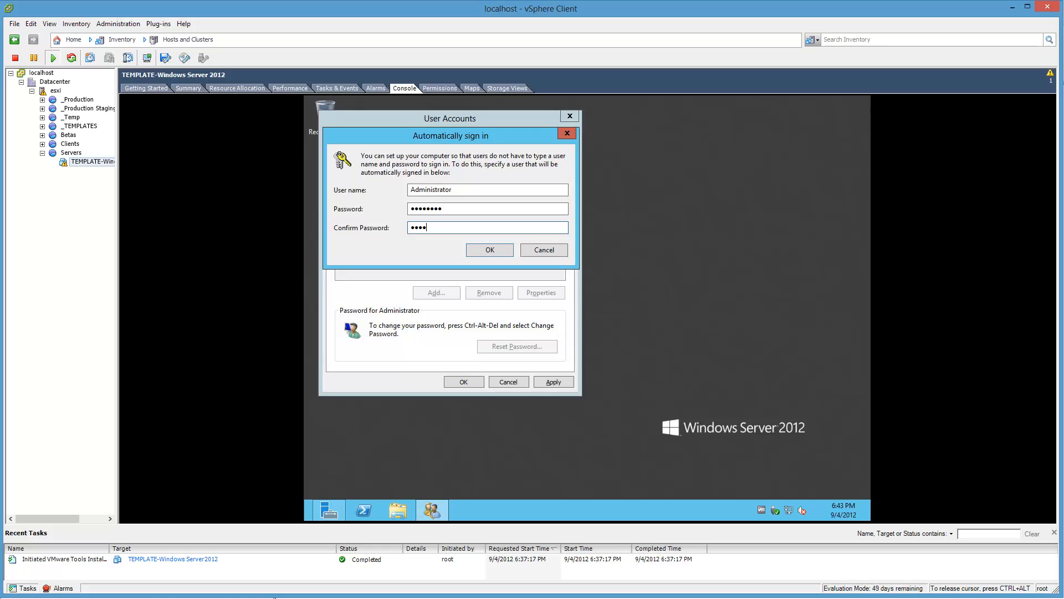
pyautogui.press('Return')
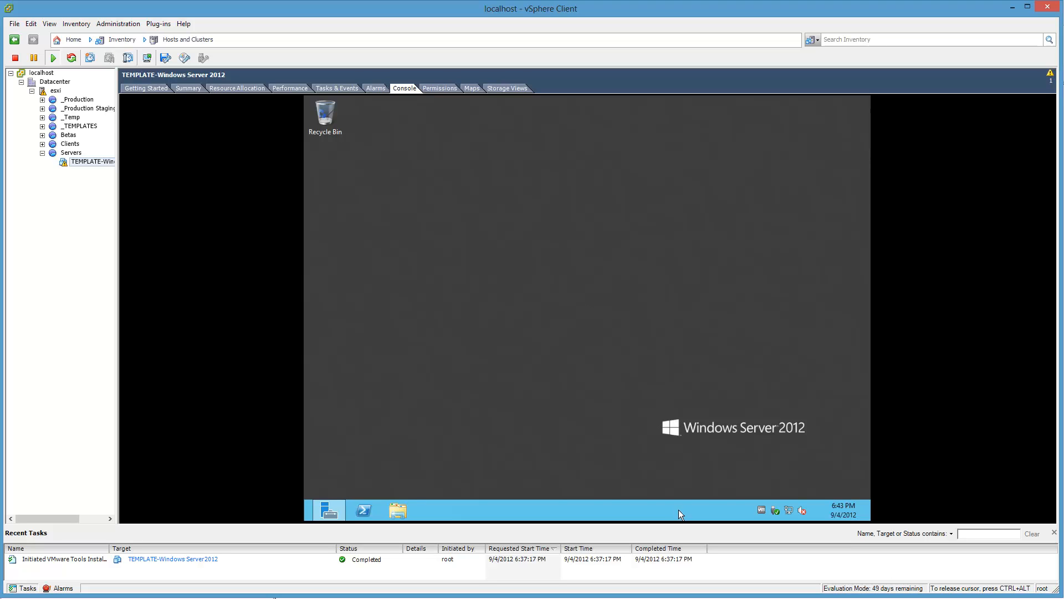
# Step: Search settings for "power po", open the computer sleep settings, and set the Balanced plan's display turn-off time to Never
pyautogui.press('super+w')
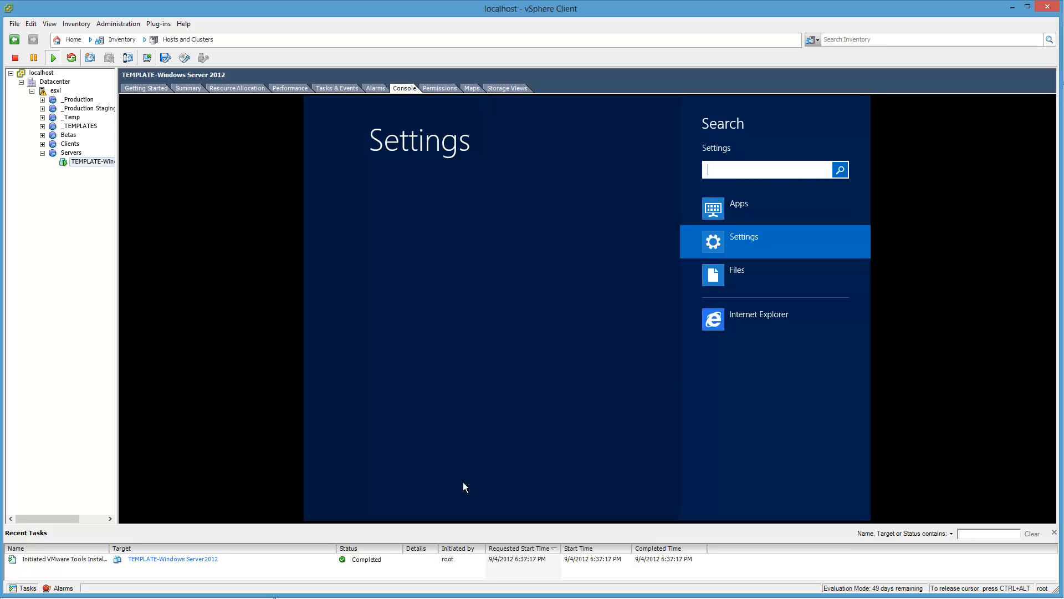
pyautogui.write('power po')
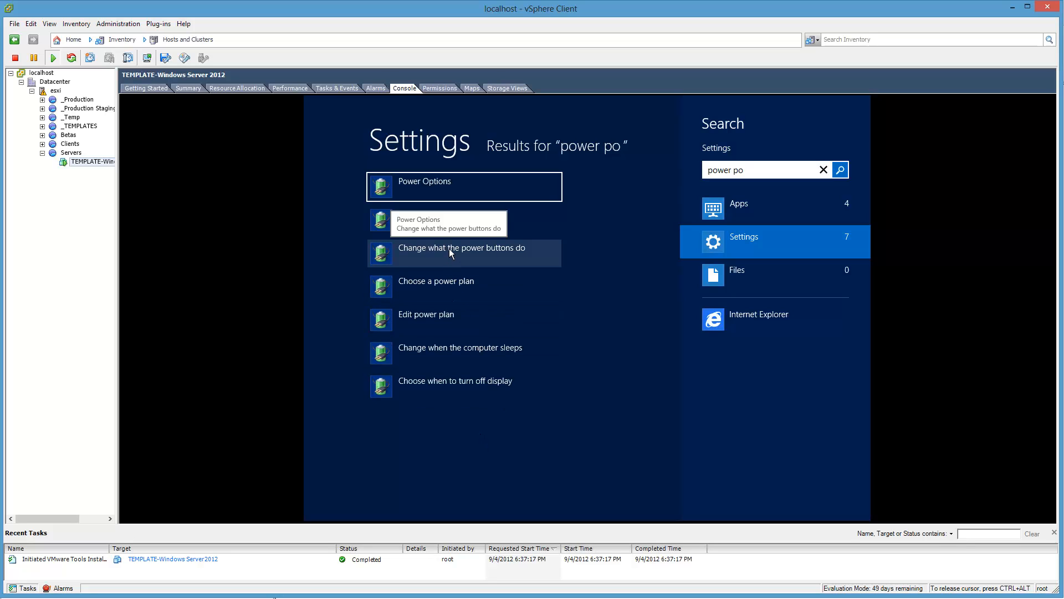
pyautogui.click(445, 351)
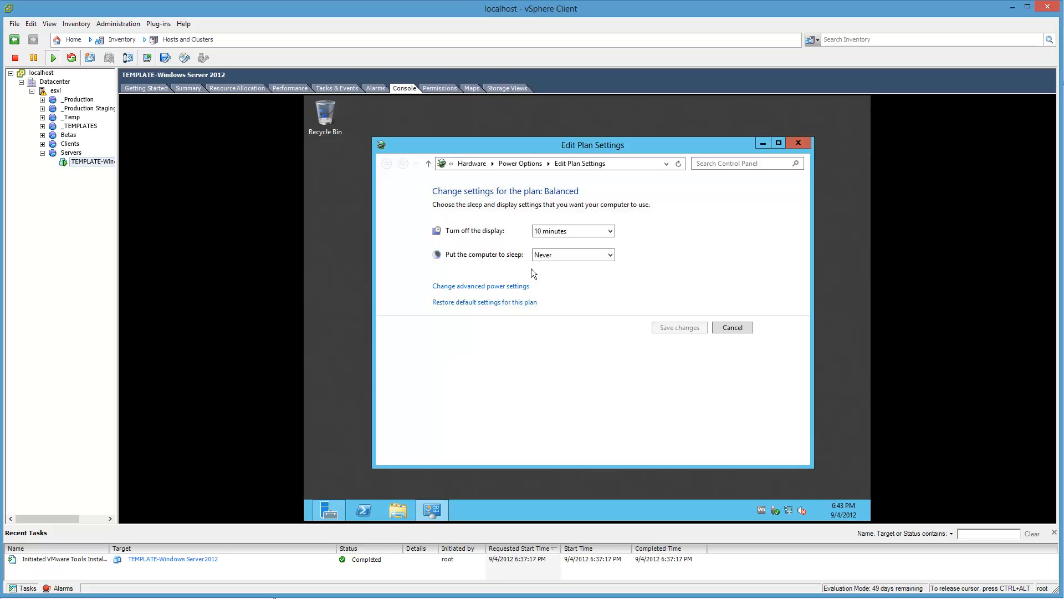
pyautogui.click(549, 237)
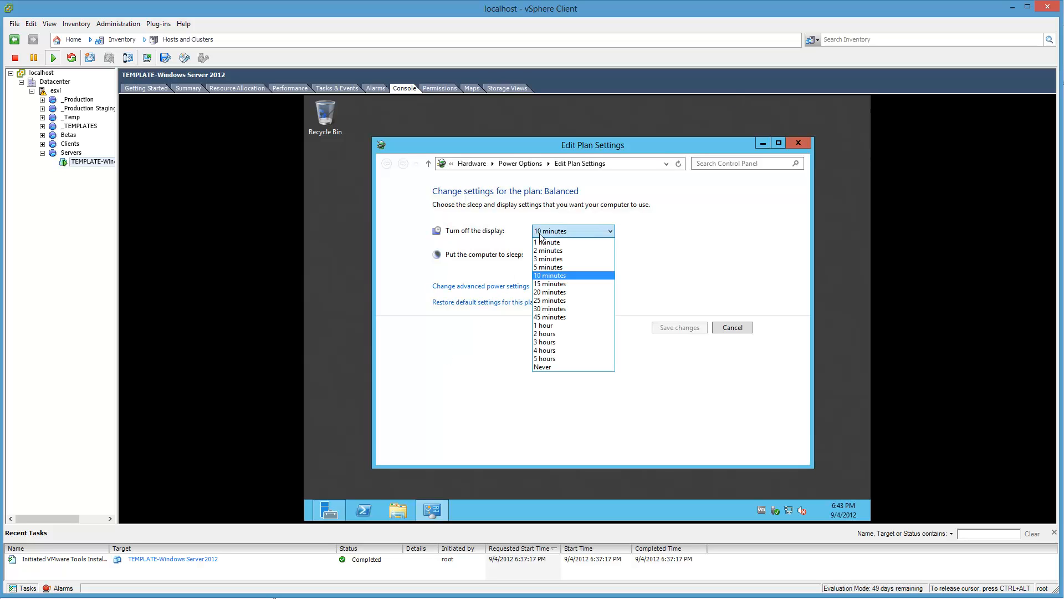
pyautogui.click(552, 365)
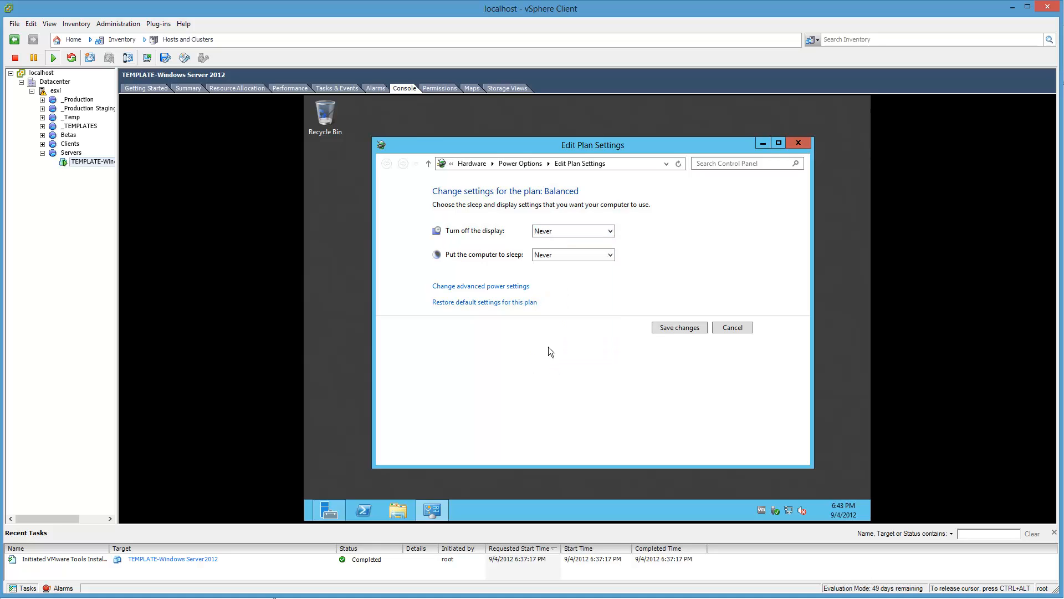
# Step: Check the Sleep after setting in the advanced power settings, then save the plan changes and close Power Options
pyautogui.click(529, 288)
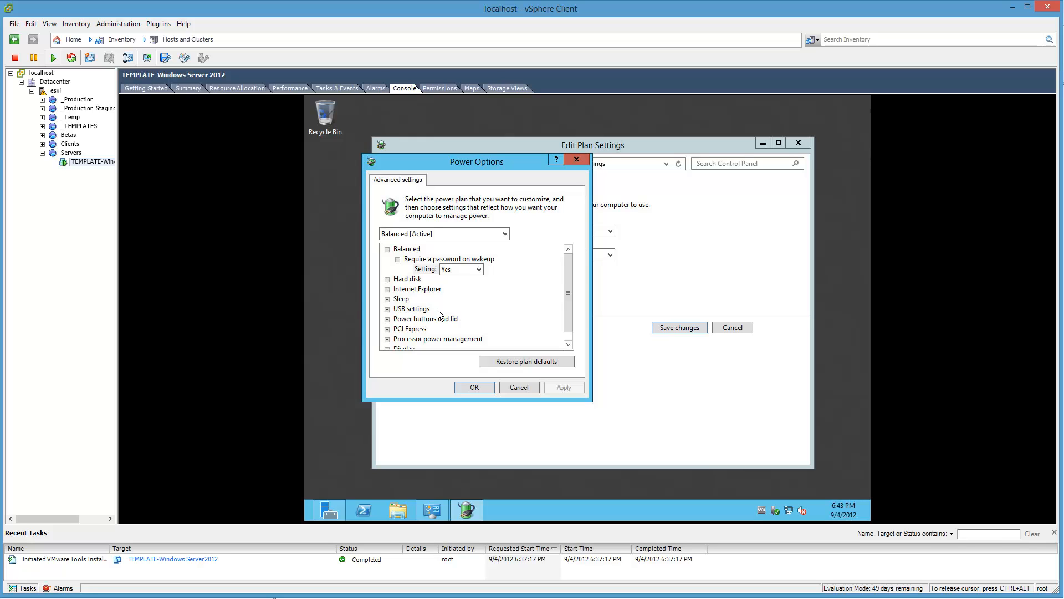
pyautogui.click(387, 299)
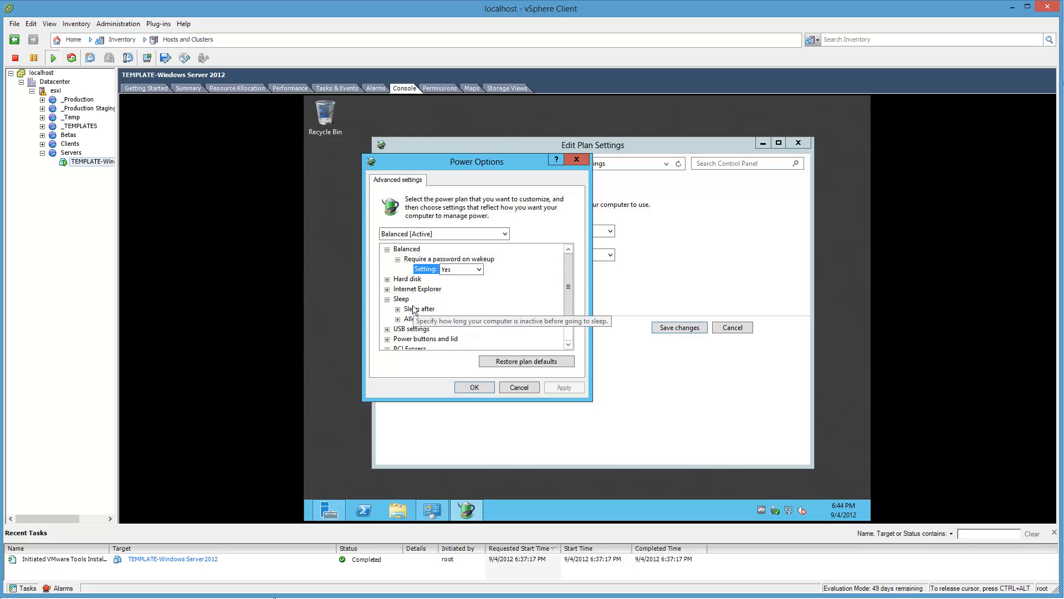
pyautogui.click(397, 309)
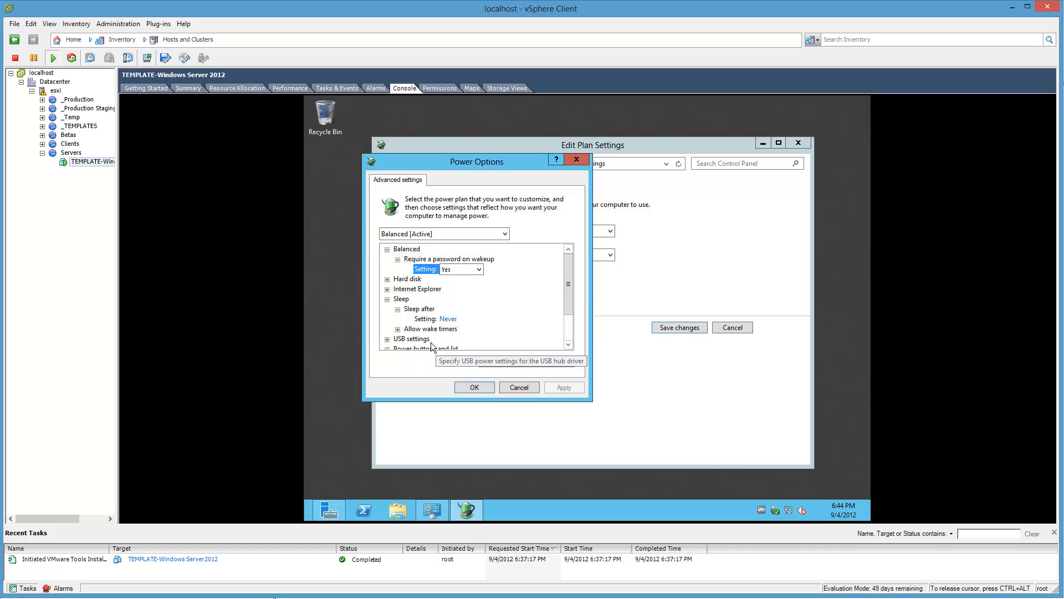
pyautogui.click(461, 385)
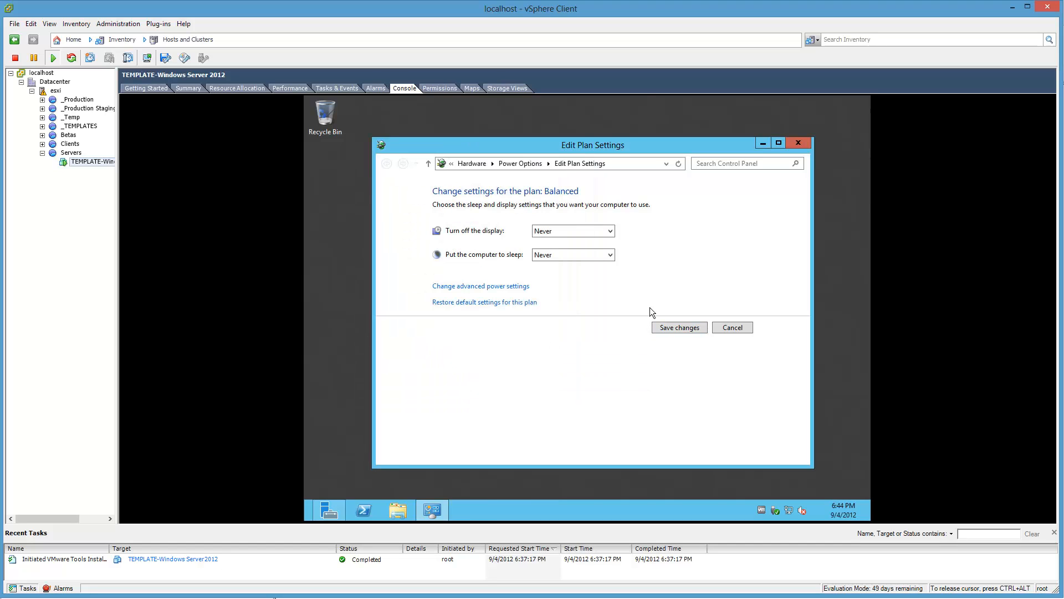
pyautogui.click(673, 325)
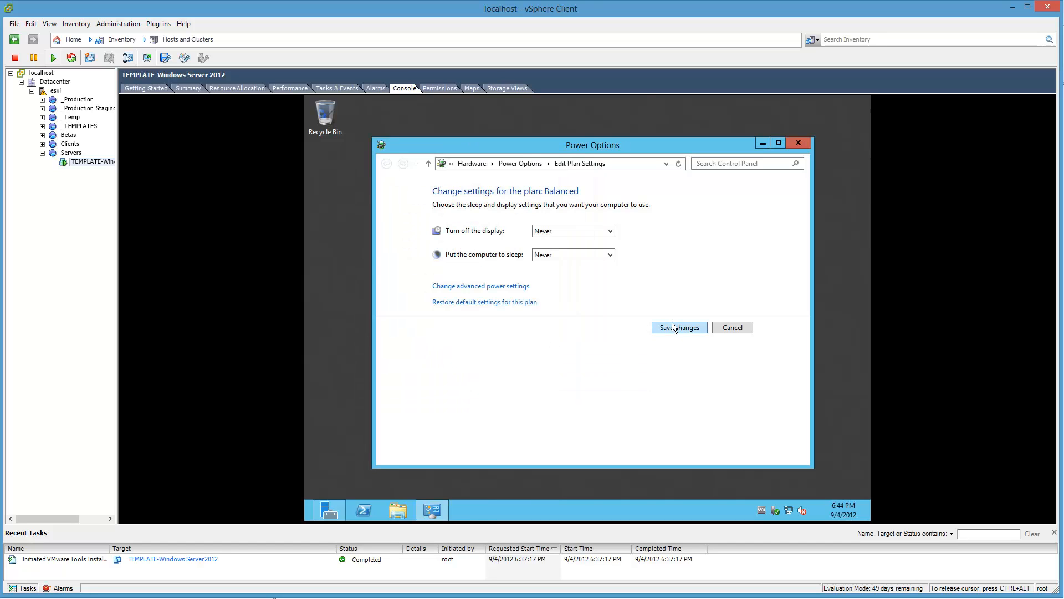
pyautogui.click(798, 143)
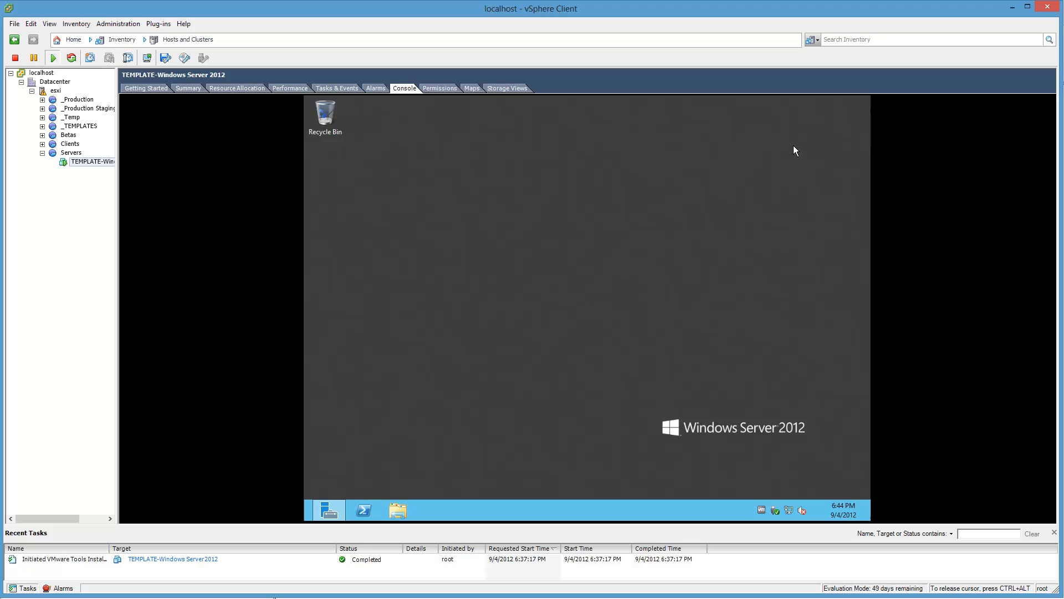
# Step: Check the VMware Tools version and service status in the guest, and look over its notification-area options
pyautogui.rightClick(763, 513)
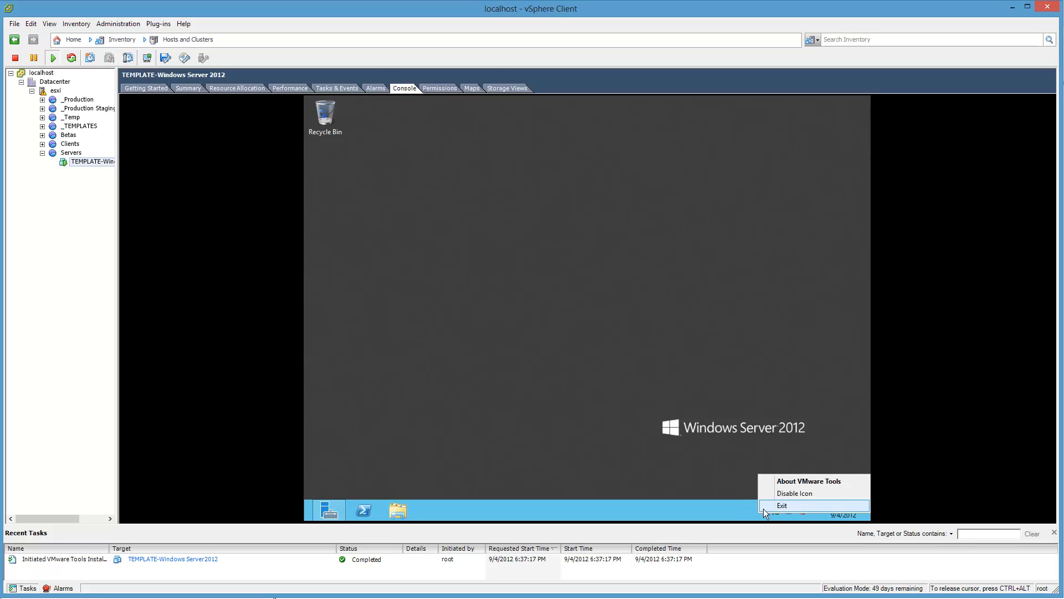
pyautogui.click(771, 482)
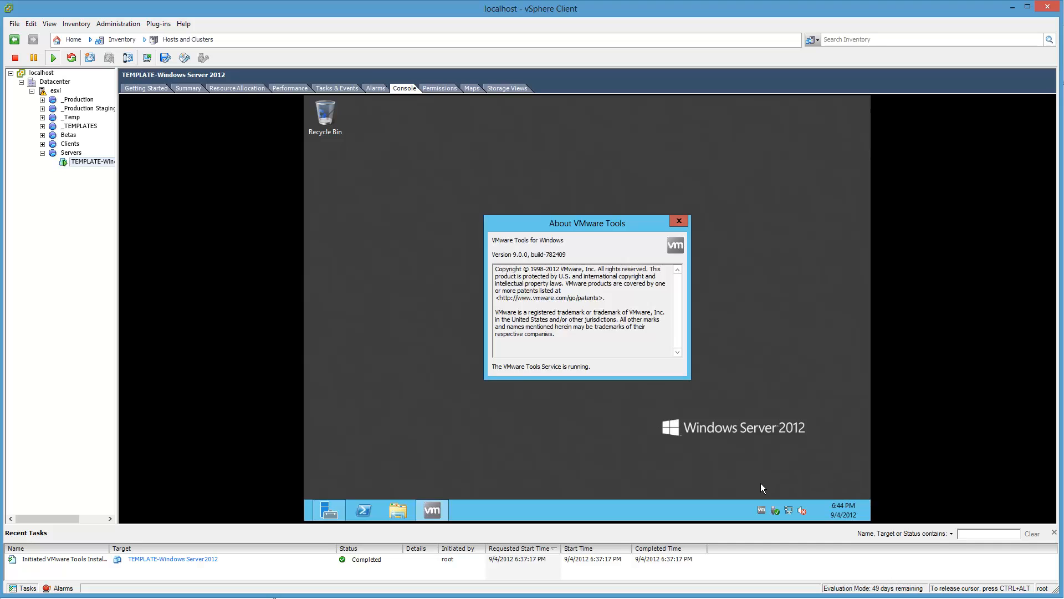
pyautogui.click(677, 220)
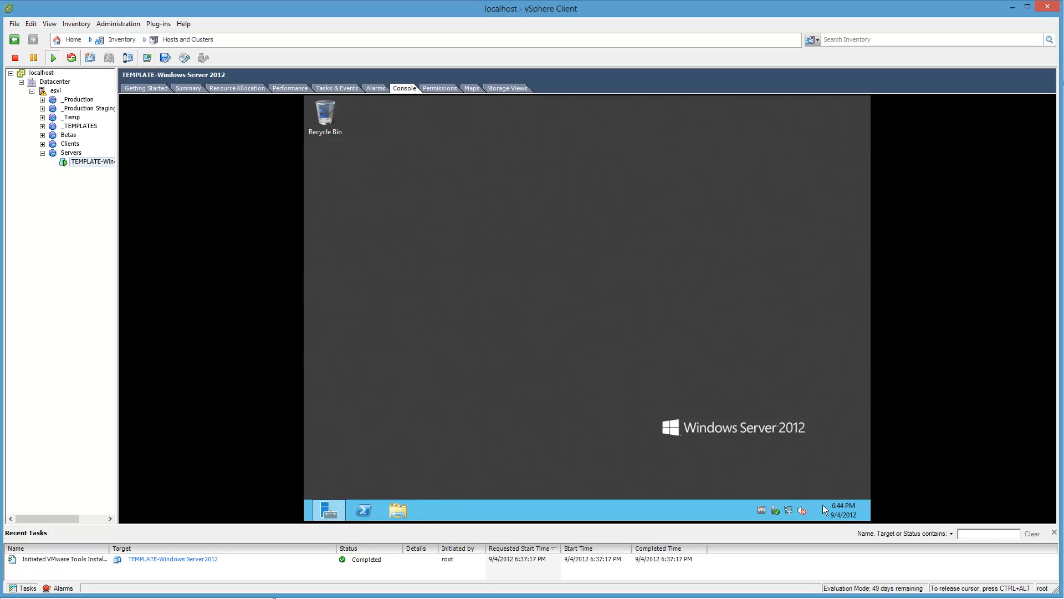
pyautogui.rightClick(761, 511)
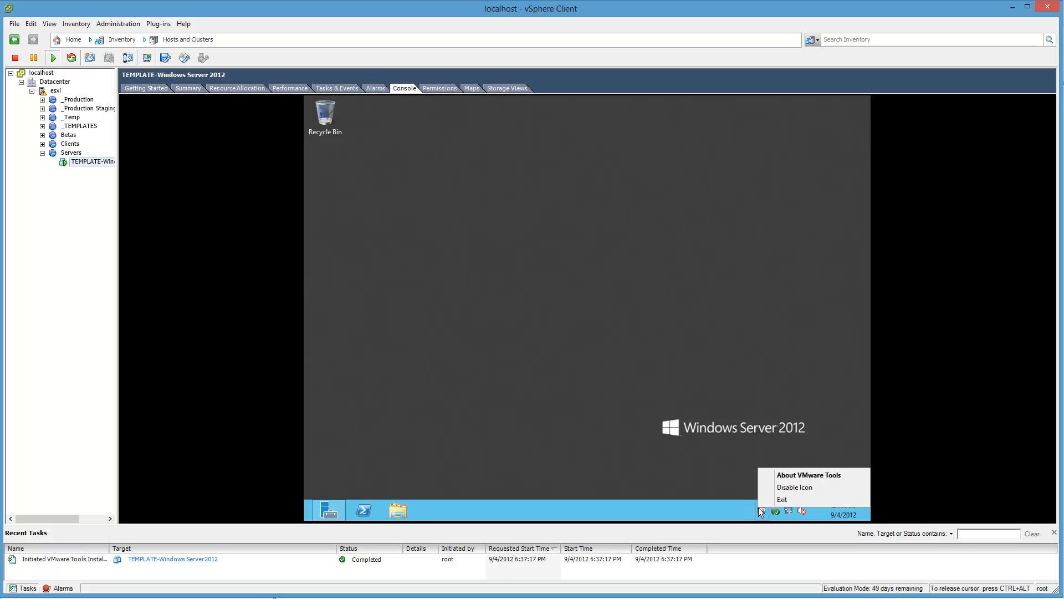
pyautogui.click(644, 439)
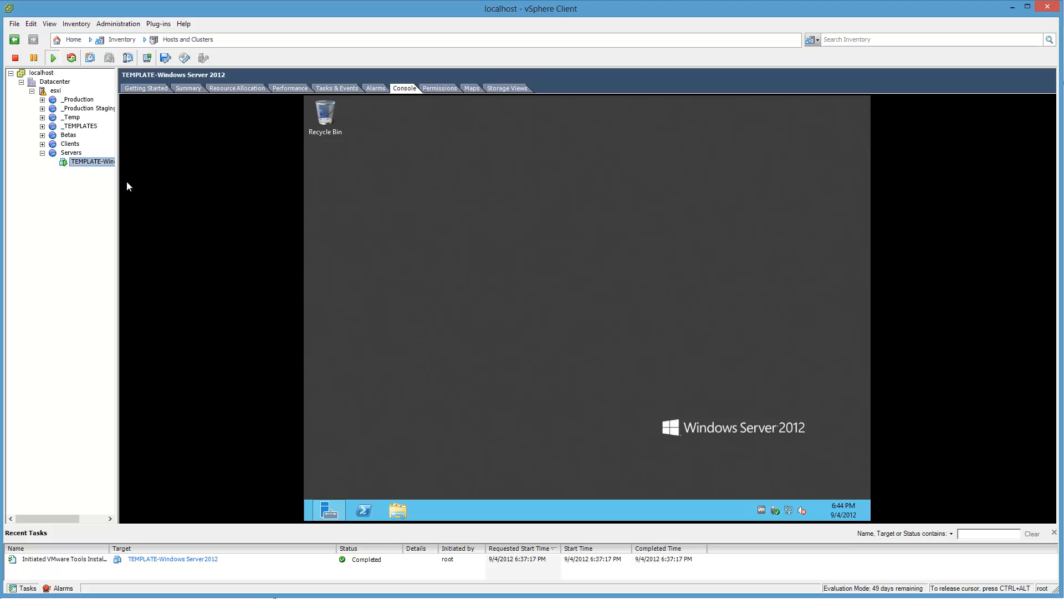
# Step: Restart the guest OS of TEMPLATE-Windows Server 2012, and check the machine's summary before returning to its console
pyautogui.rightClick(79, 160)
pyautogui.moveTo(124, 164)
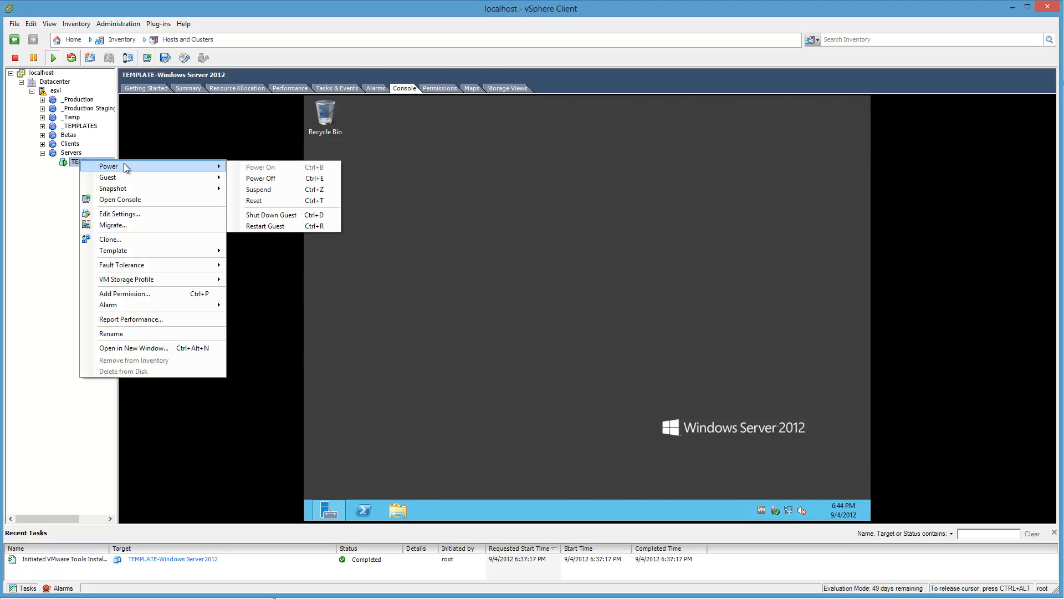
pyautogui.click(288, 227)
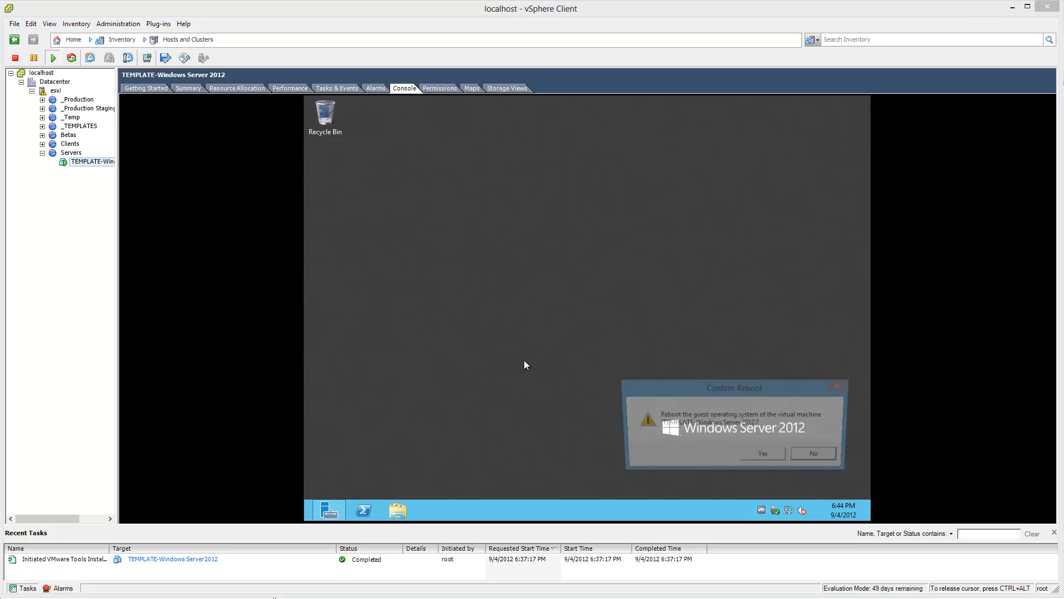
pyautogui.click(766, 455)
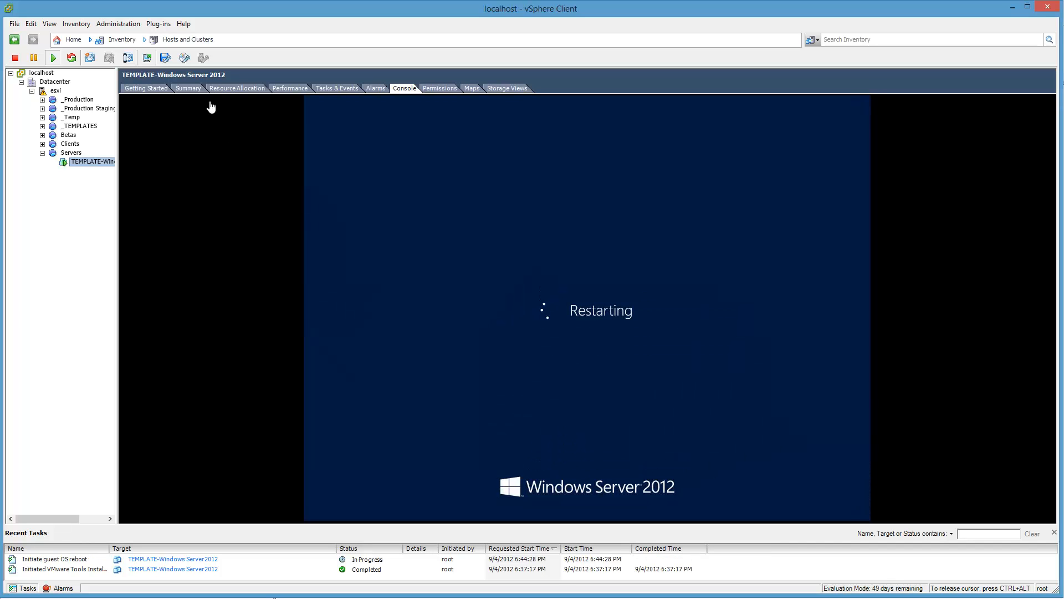
pyautogui.click(186, 88)
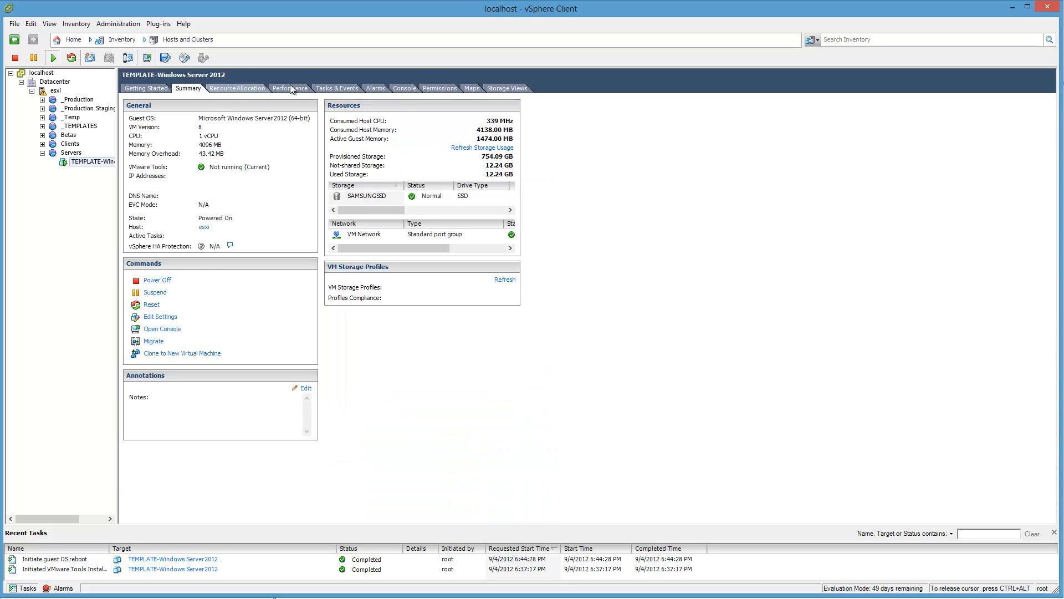
pyautogui.click(404, 88)
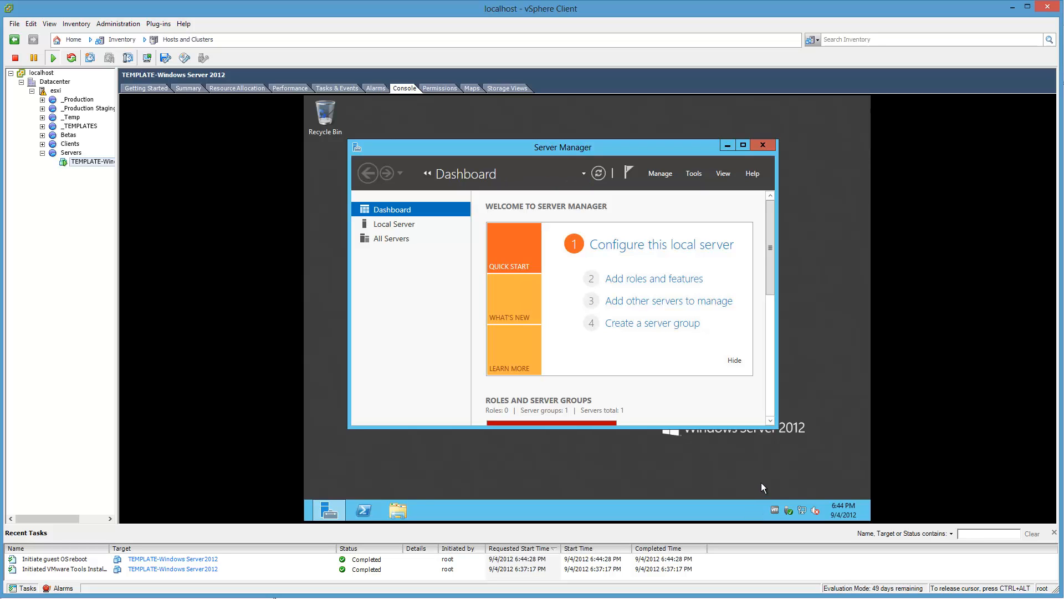
# Step: Recheck the VMware Tools information and its notification-area options in the restarted guest
pyautogui.rightClick(774, 511)
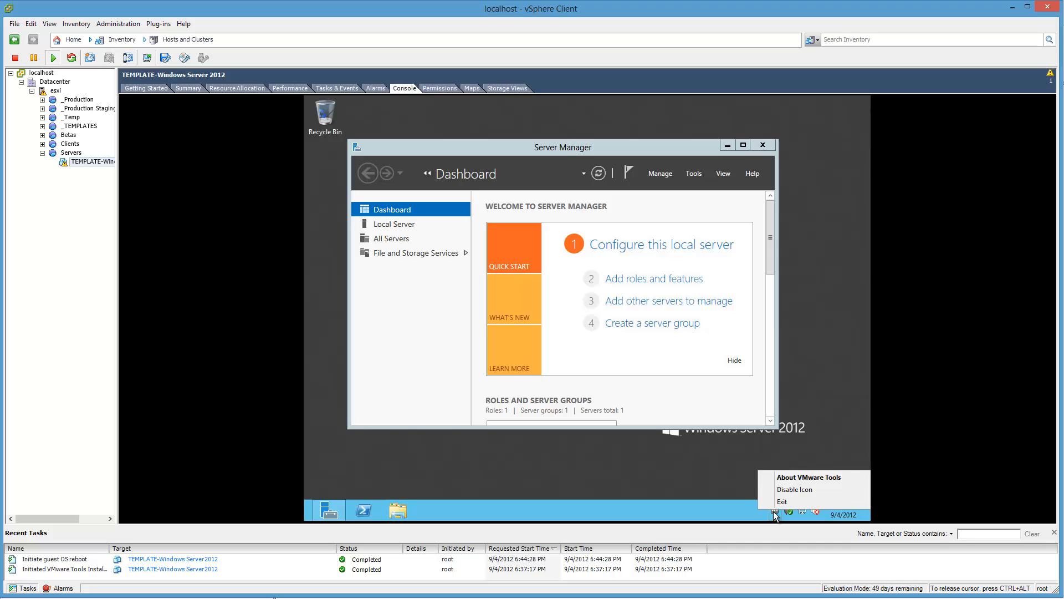
pyautogui.doubleClick(777, 511)
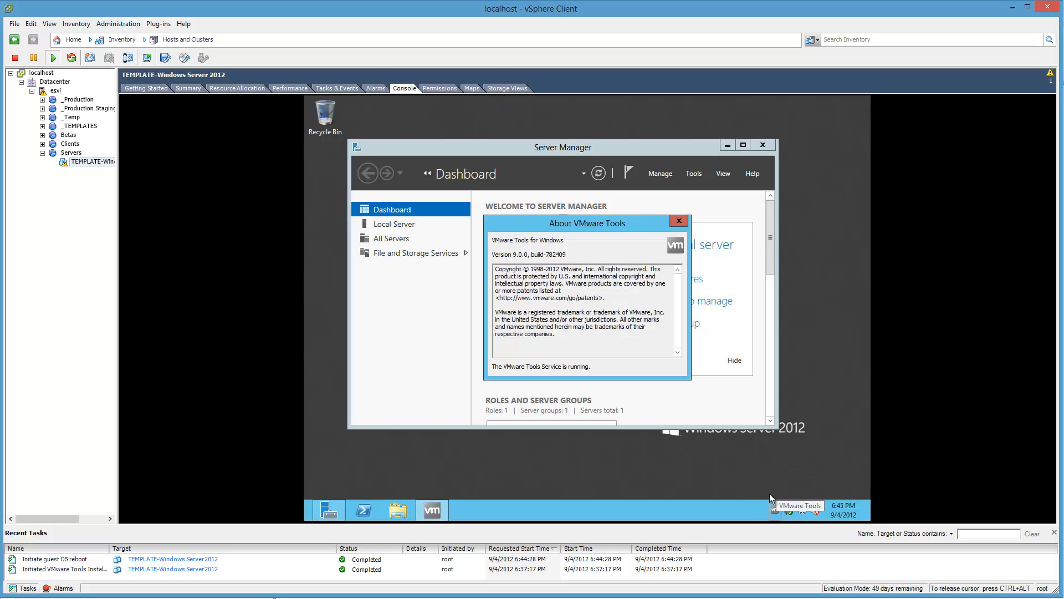
pyautogui.click(679, 221)
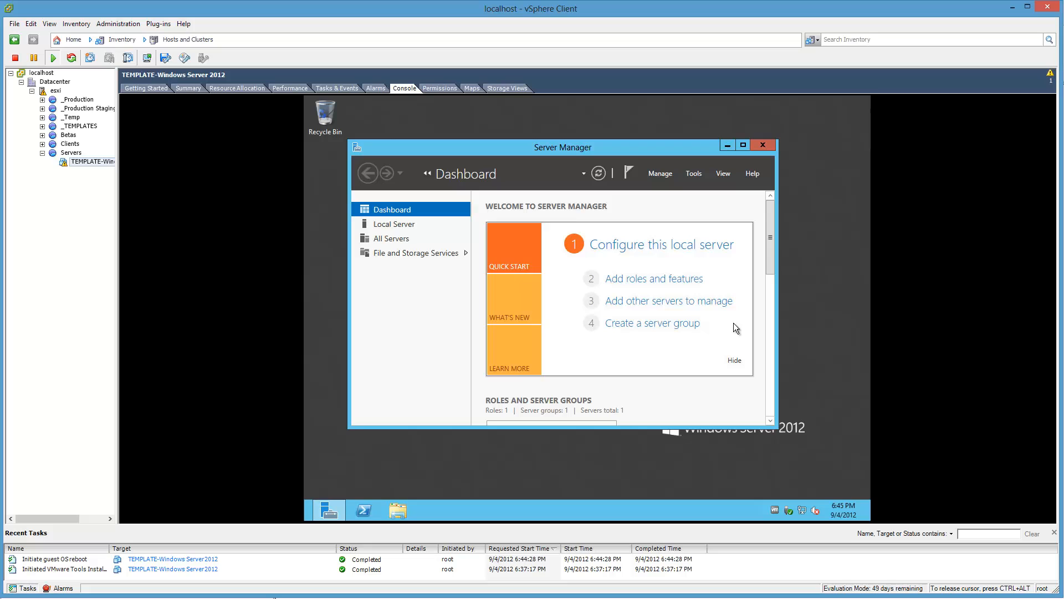
pyautogui.rightClick(776, 511)
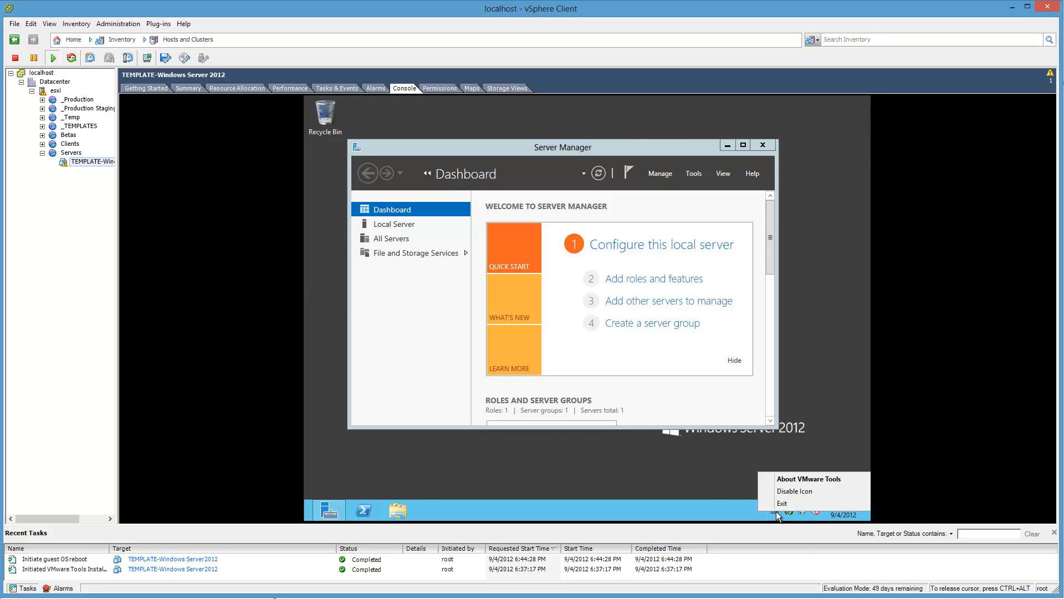
pyautogui.click(708, 510)
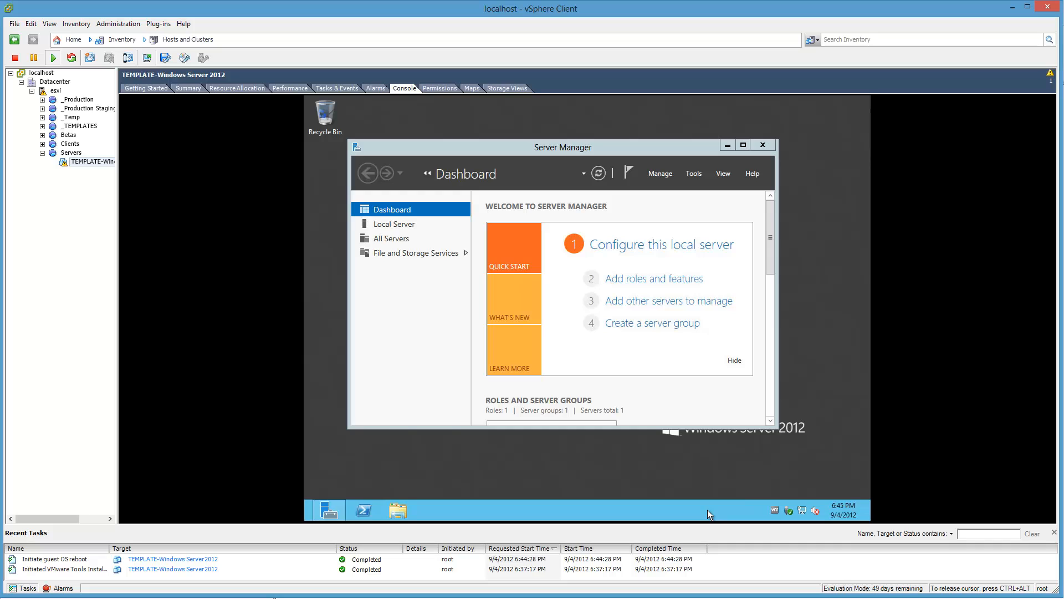
# Step: Check which adapter the guest's Ethernet connection uses in its properties, then close the network windows
pyautogui.rightClick(803, 511)
pyautogui.click(811, 502)
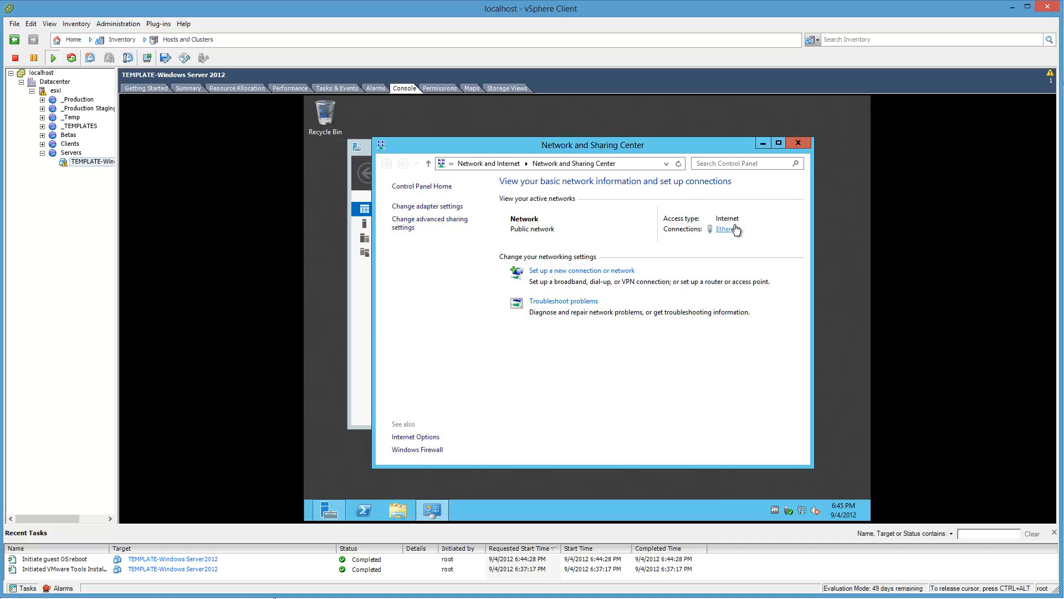
pyautogui.click(717, 230)
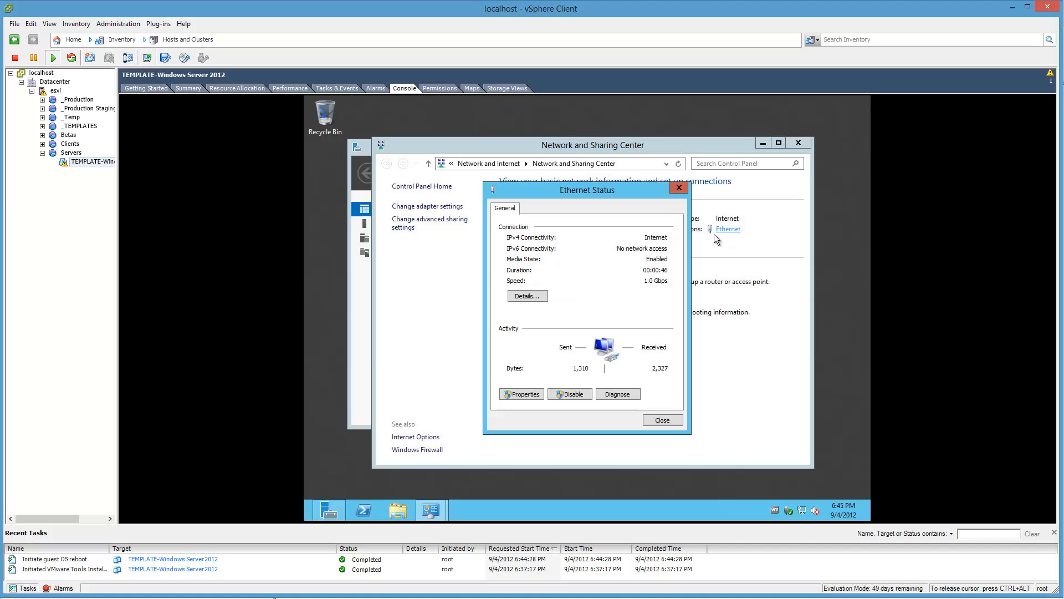
pyautogui.click(531, 394)
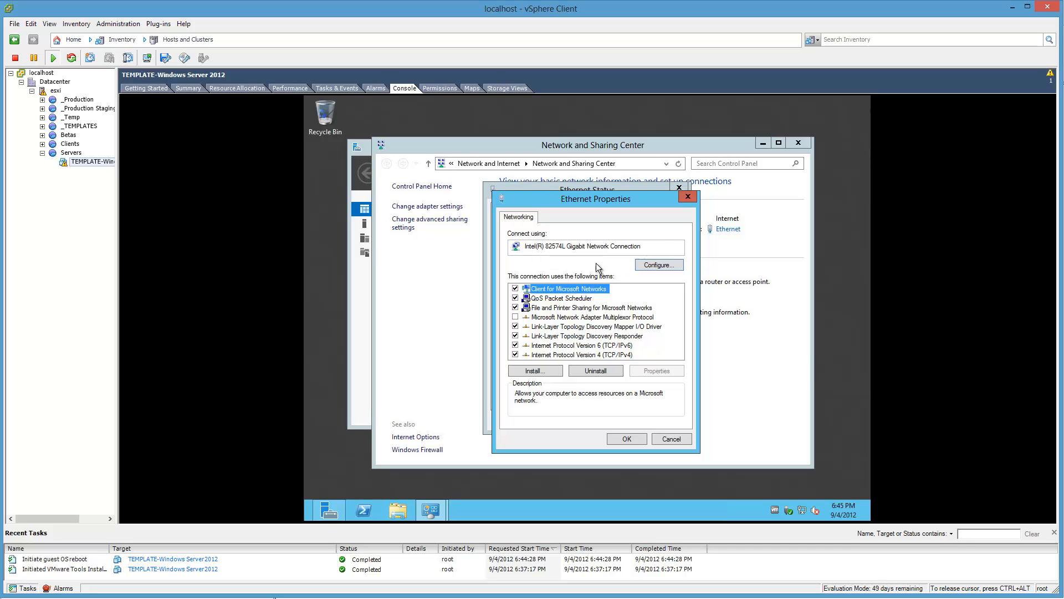
pyautogui.press('Escape')
pyautogui.press('Escape')
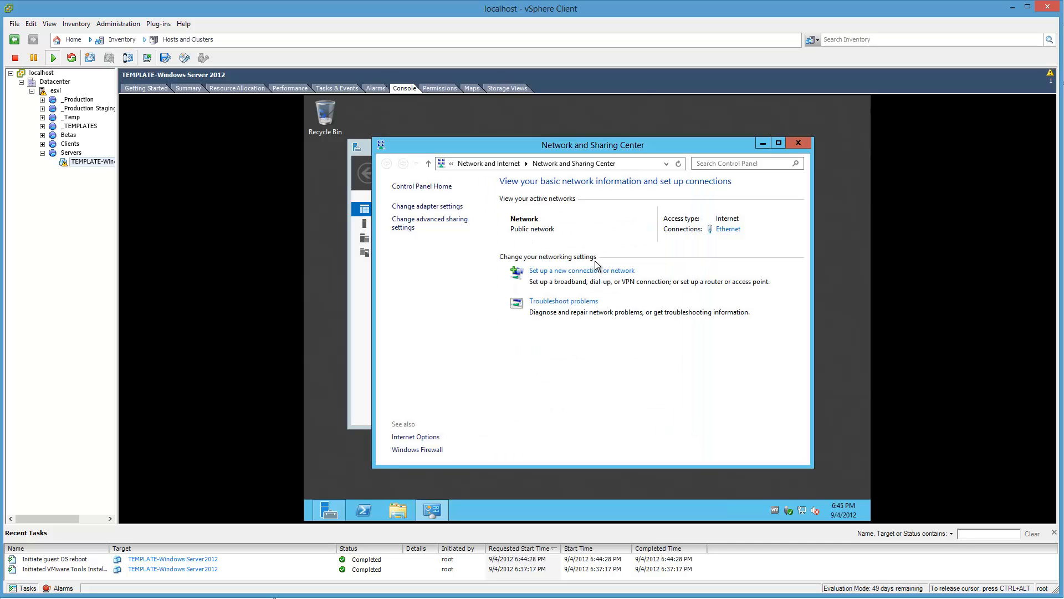
pyautogui.click(797, 144)
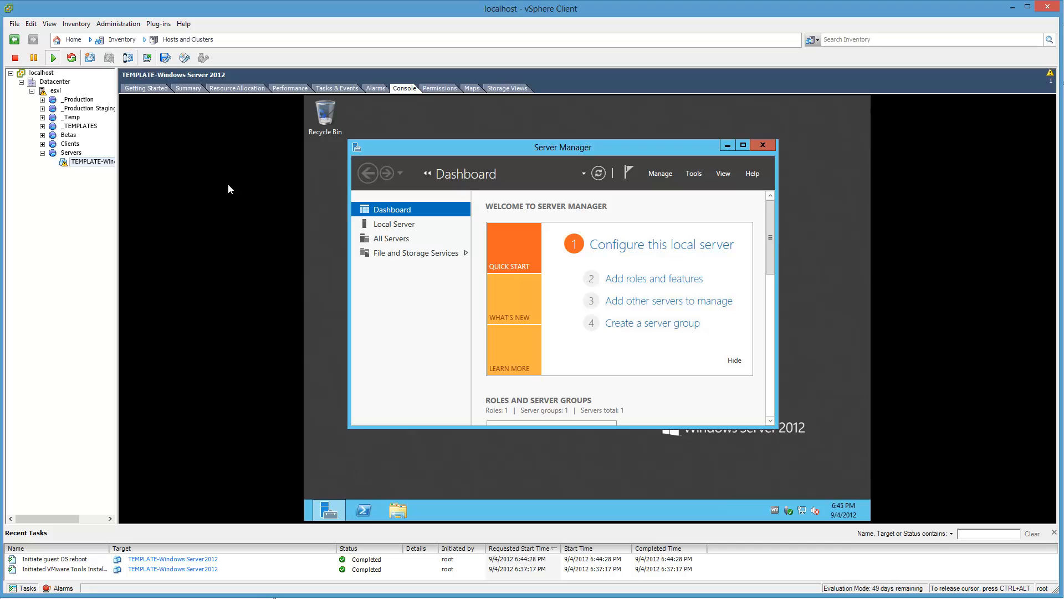
# Step: Shut down the guest OS of the TEMPLATE-Windows Server 2012 virtual machine and confirm the shutdown
pyautogui.rightClick(78, 163)
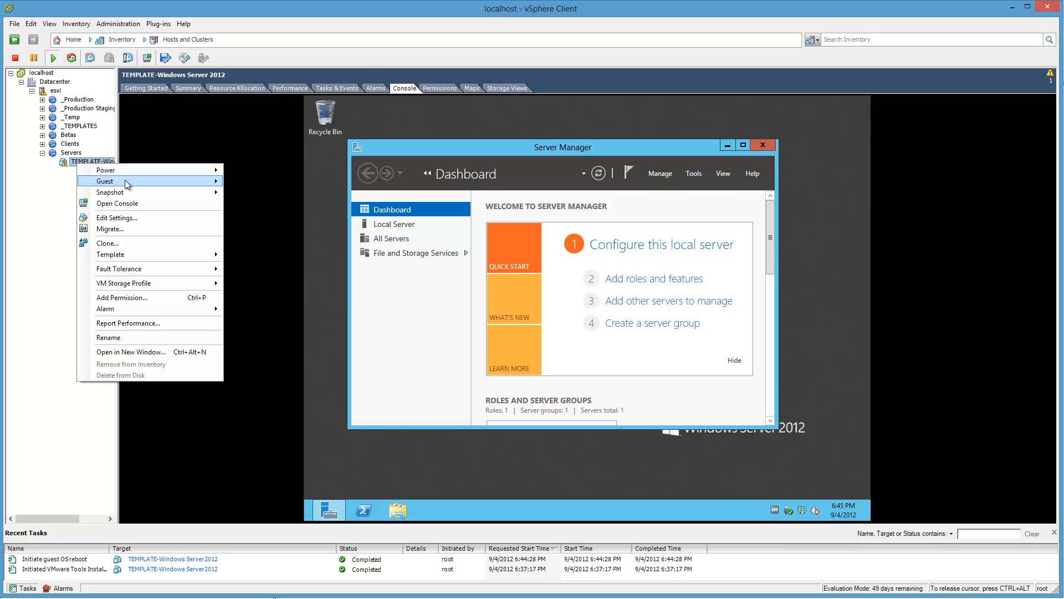
pyautogui.moveTo(133, 172)
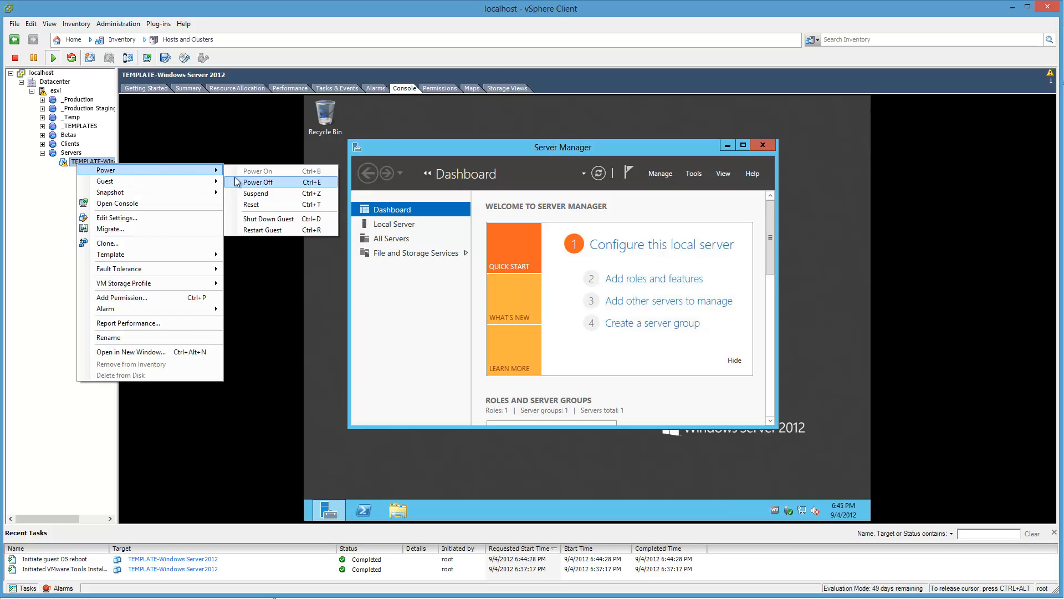
pyautogui.click(265, 220)
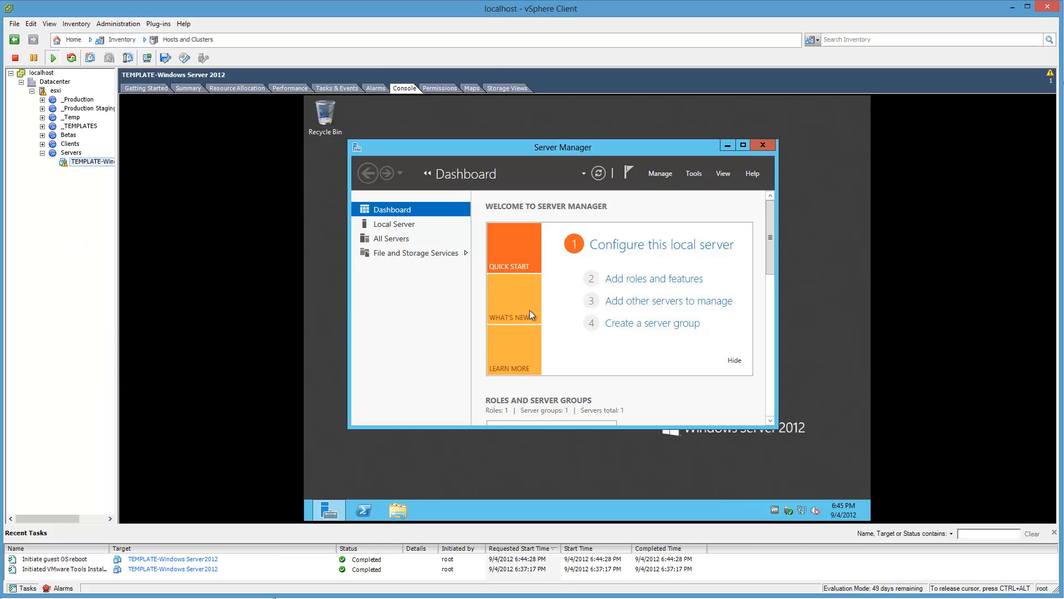
pyautogui.click(766, 458)
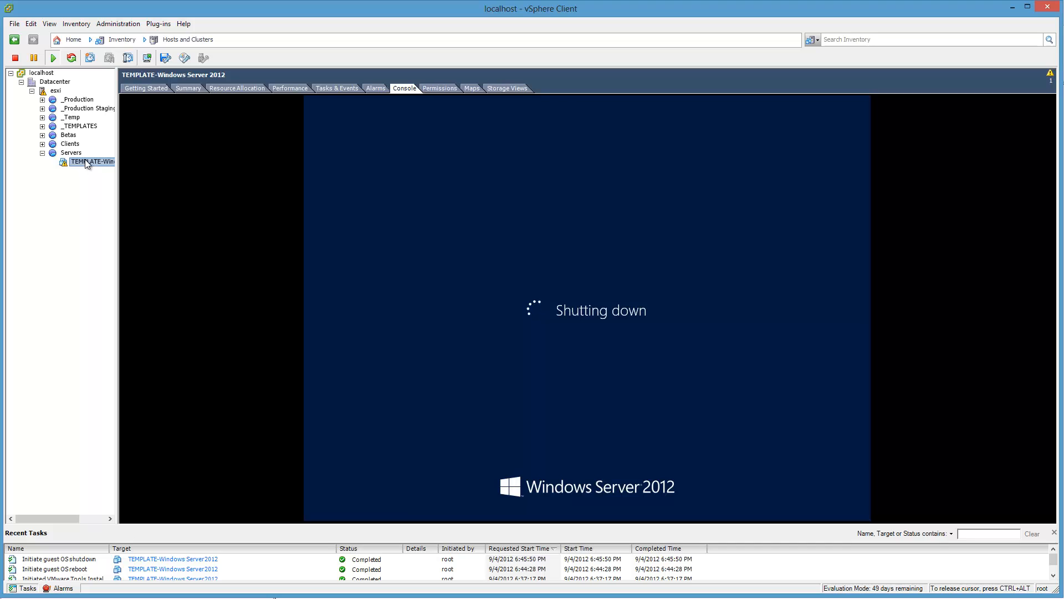
pyautogui.rightClick(86, 156)
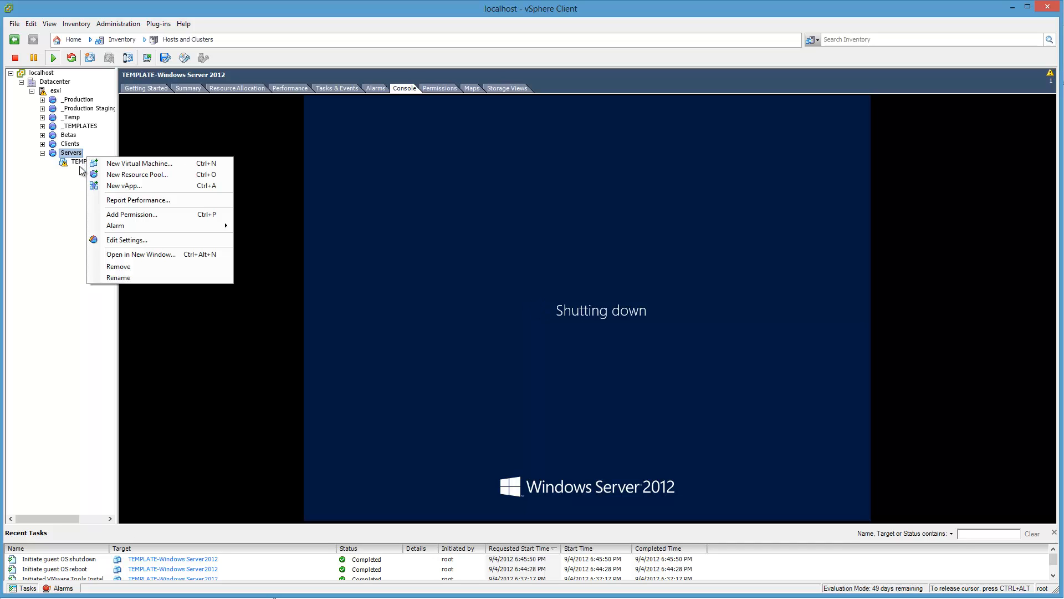
pyautogui.click(78, 161)
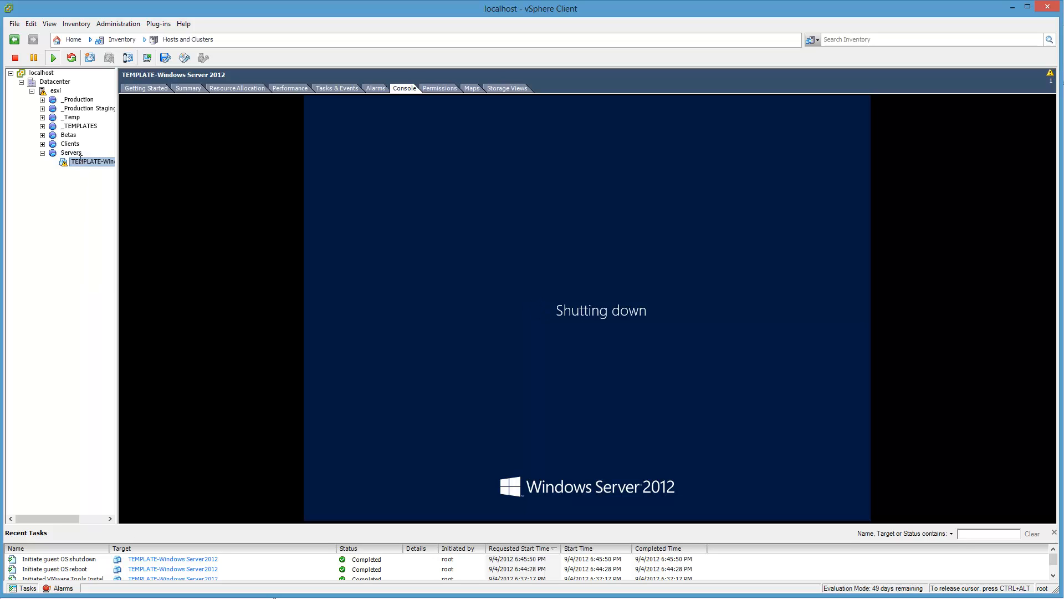
pyautogui.click(79, 161)
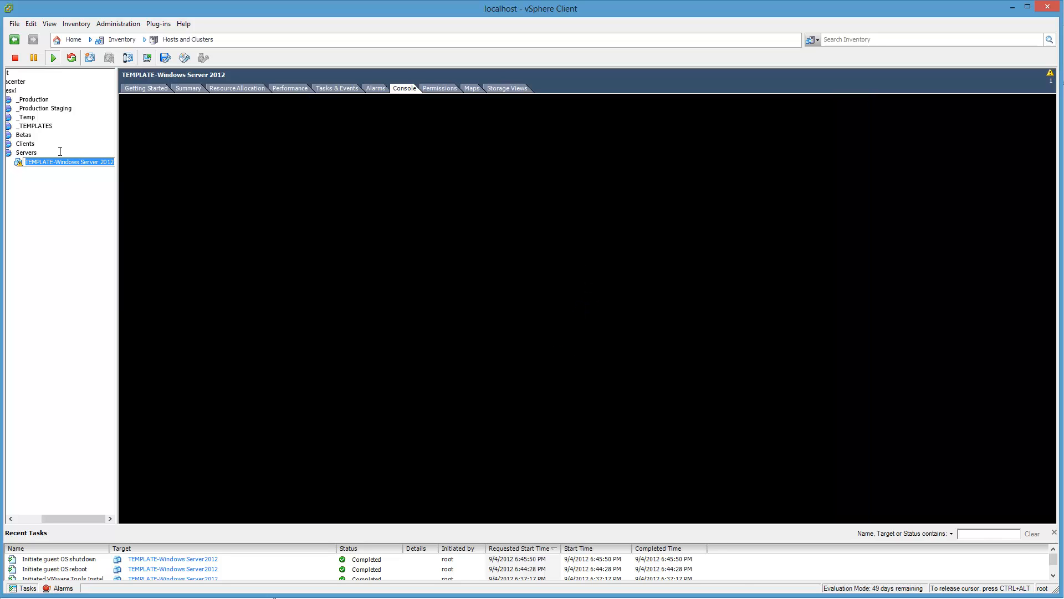
pyautogui.press('Escape')
# Step: In the template VM's hardware settings, disable connecting CD/DVD drive 1 at power on and switch it from the datastore ISO to Client Device
pyautogui.rightClick(61, 164)
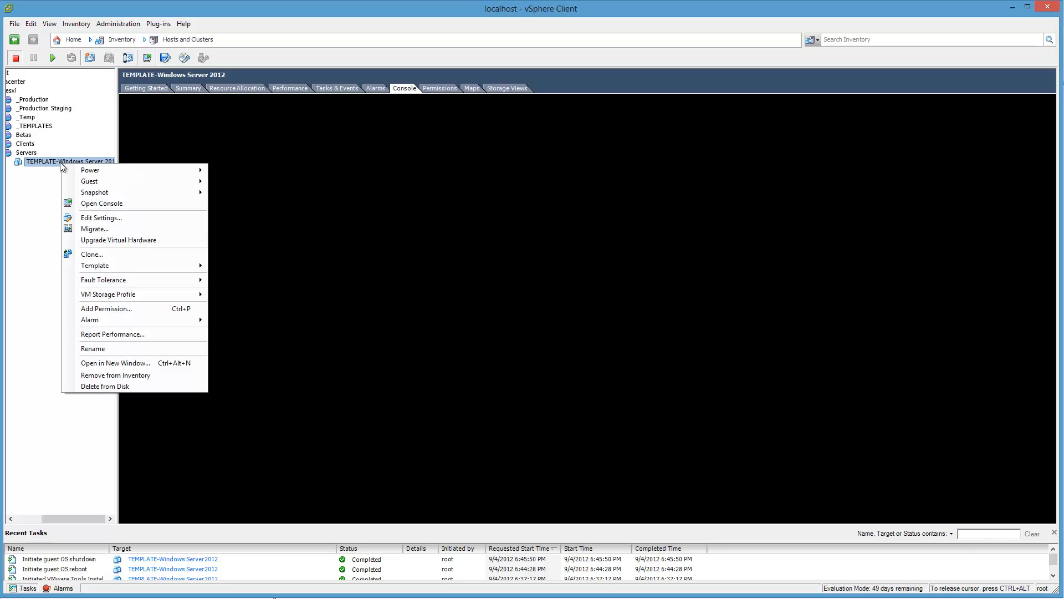
pyautogui.click(100, 217)
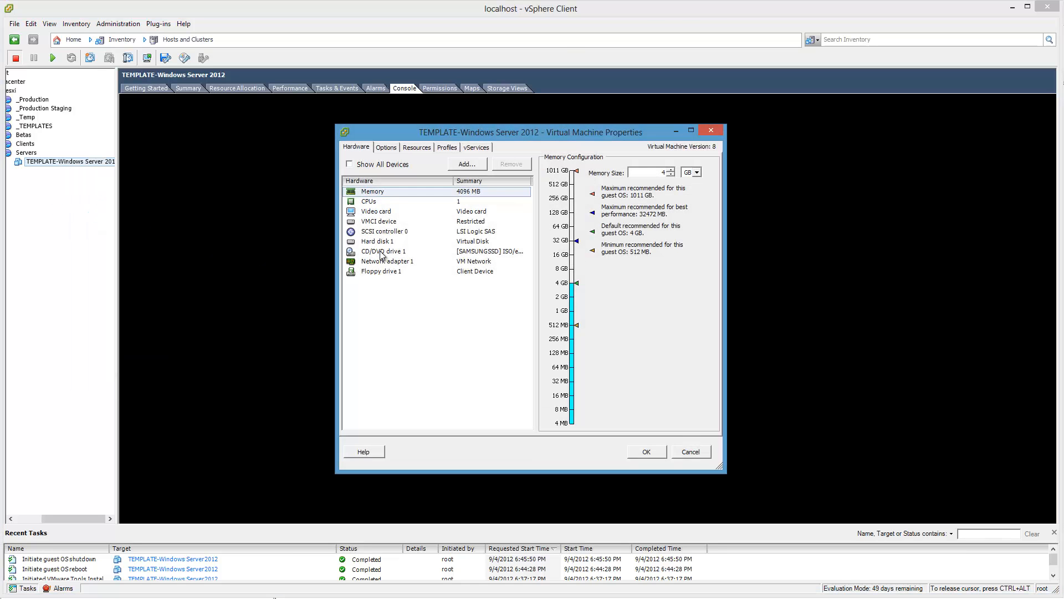
pyautogui.click(383, 252)
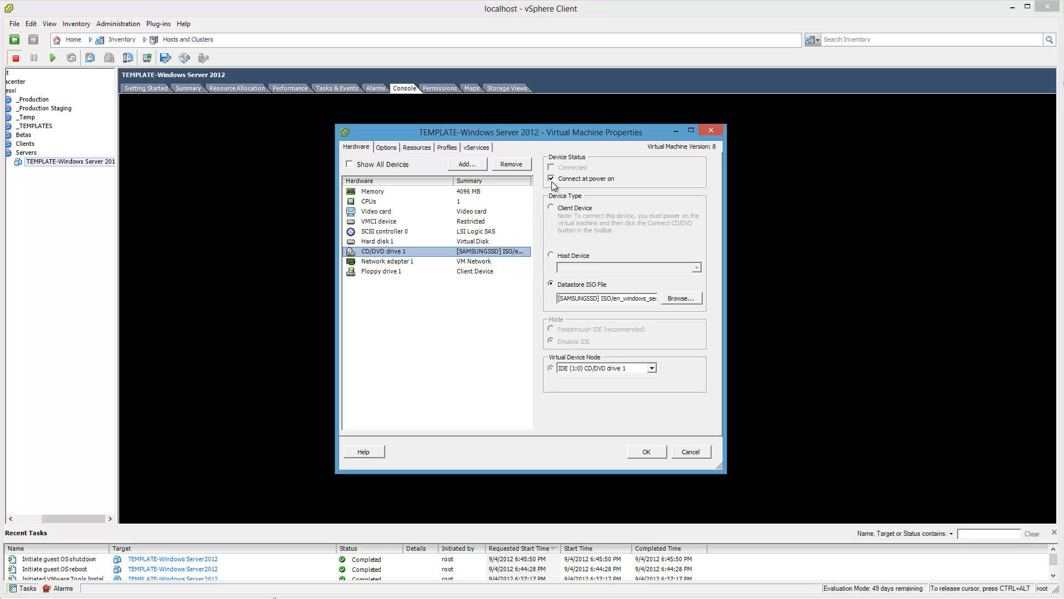
pyautogui.click(551, 179)
pyautogui.click(550, 206)
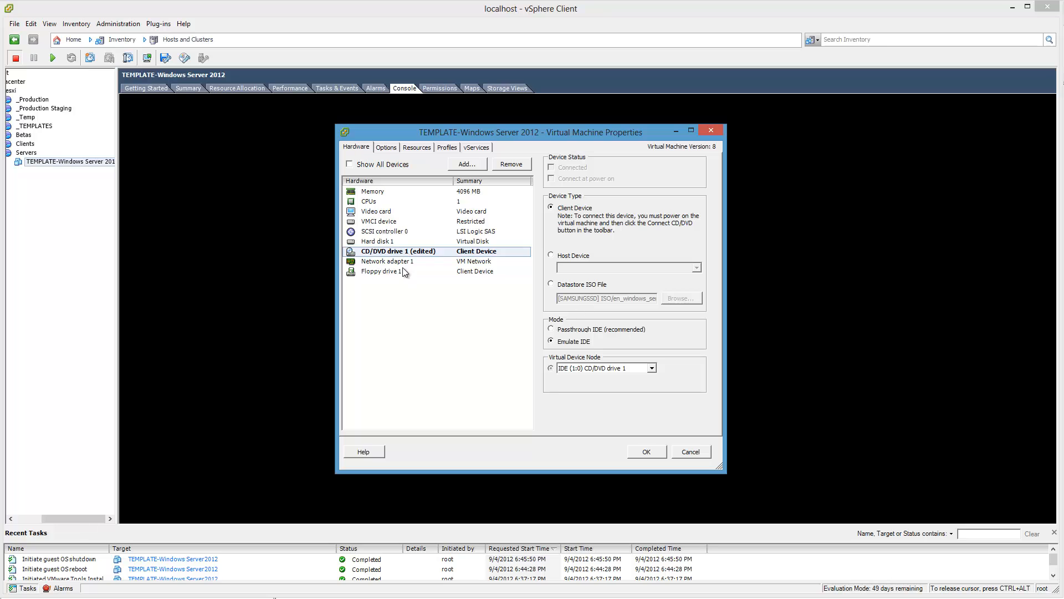
# Step: Replace Network adapter 1 with a new VMXNET 3 Ethernet adapter on VM Network, connected at power on, and apply the hardware changes
pyautogui.click(388, 261)
pyautogui.click(508, 164)
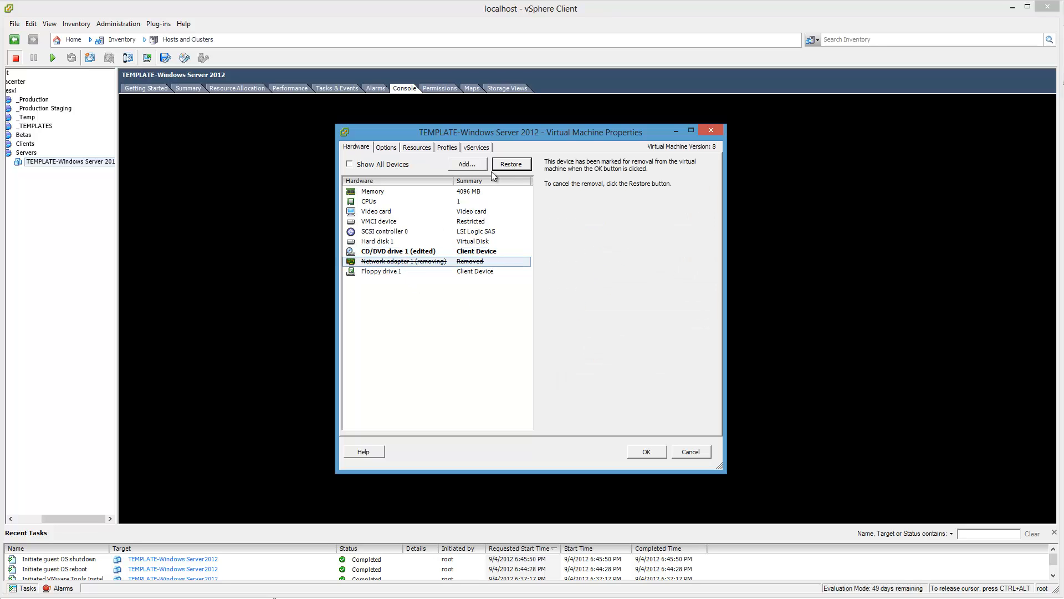
pyautogui.click(468, 165)
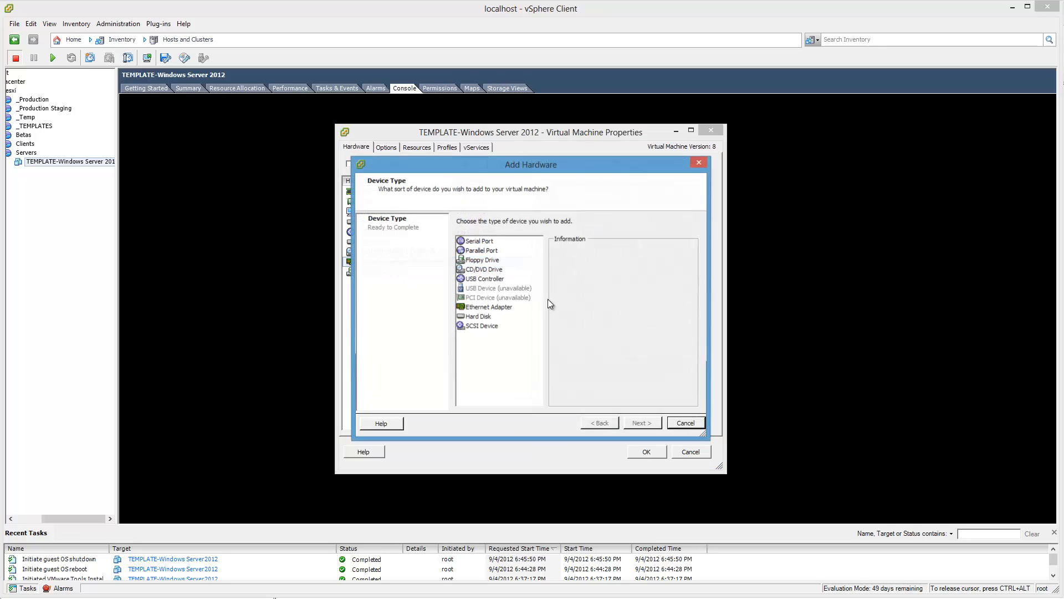
pyautogui.click(487, 308)
pyautogui.click(646, 423)
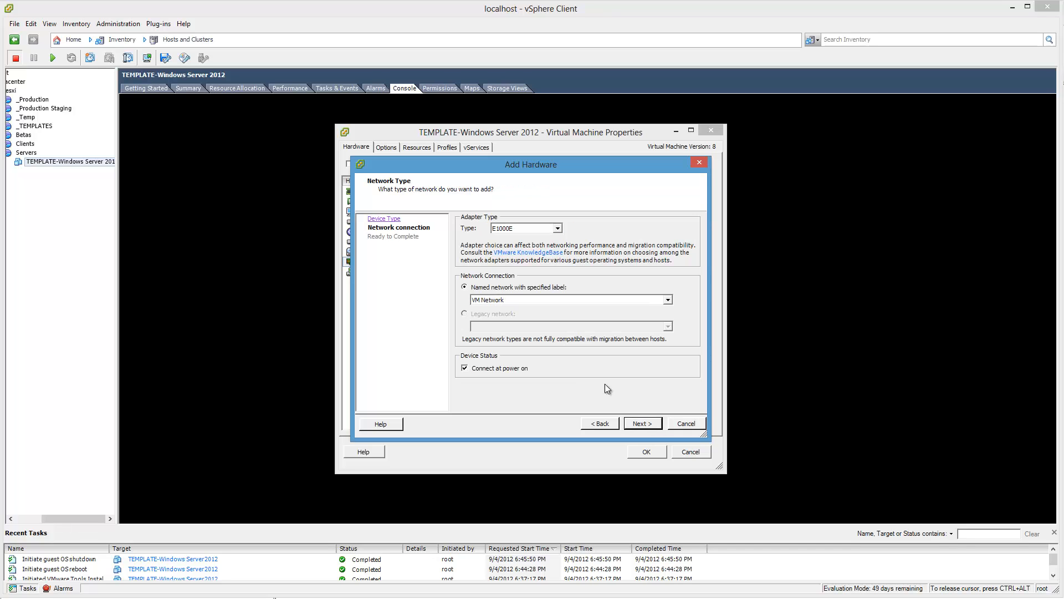
pyautogui.click(518, 228)
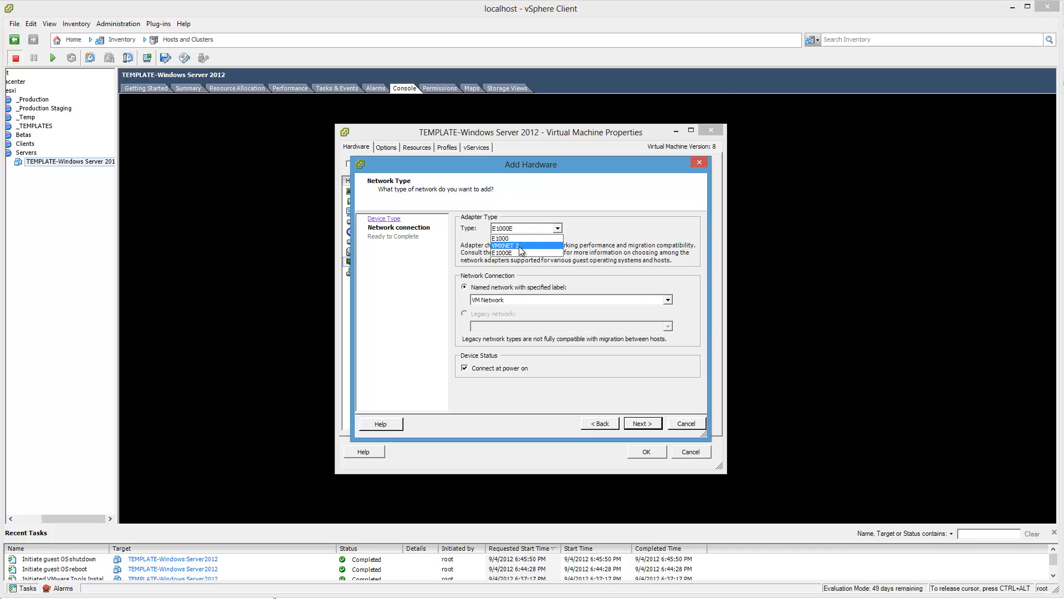
pyautogui.click(519, 247)
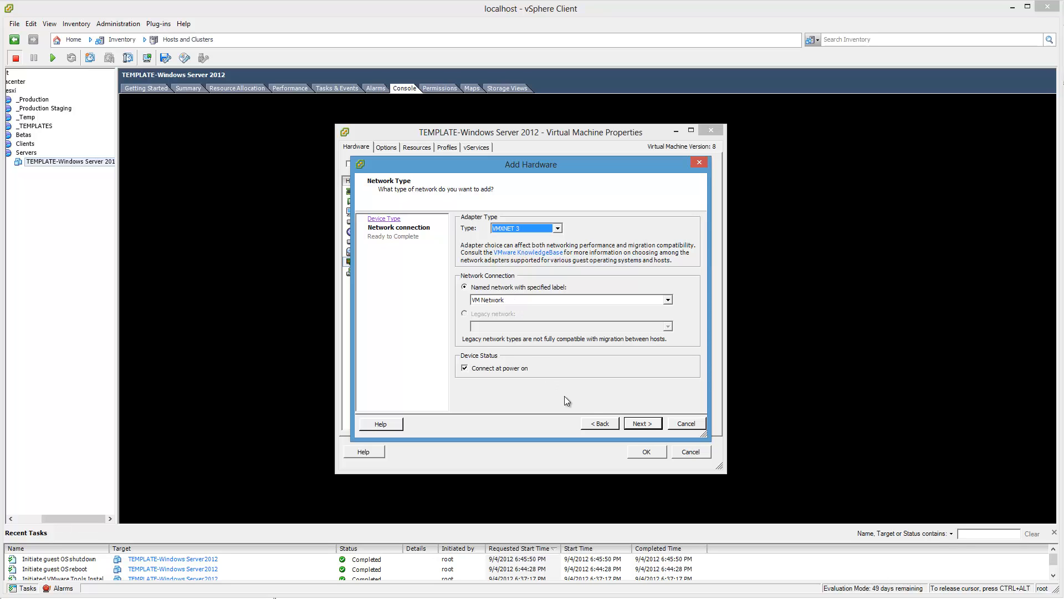
pyautogui.click(637, 425)
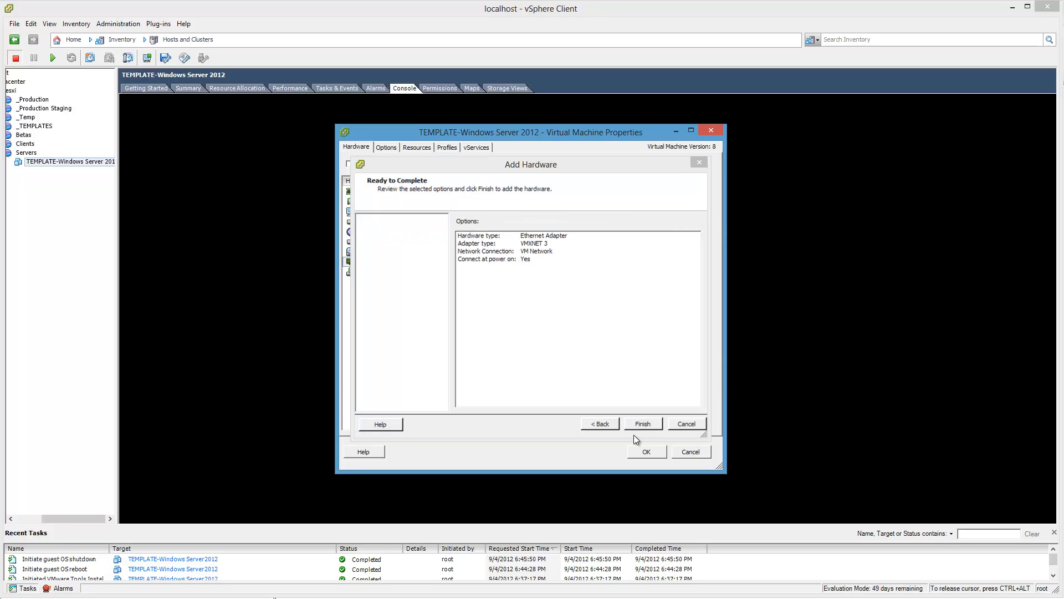
pyautogui.click(638, 428)
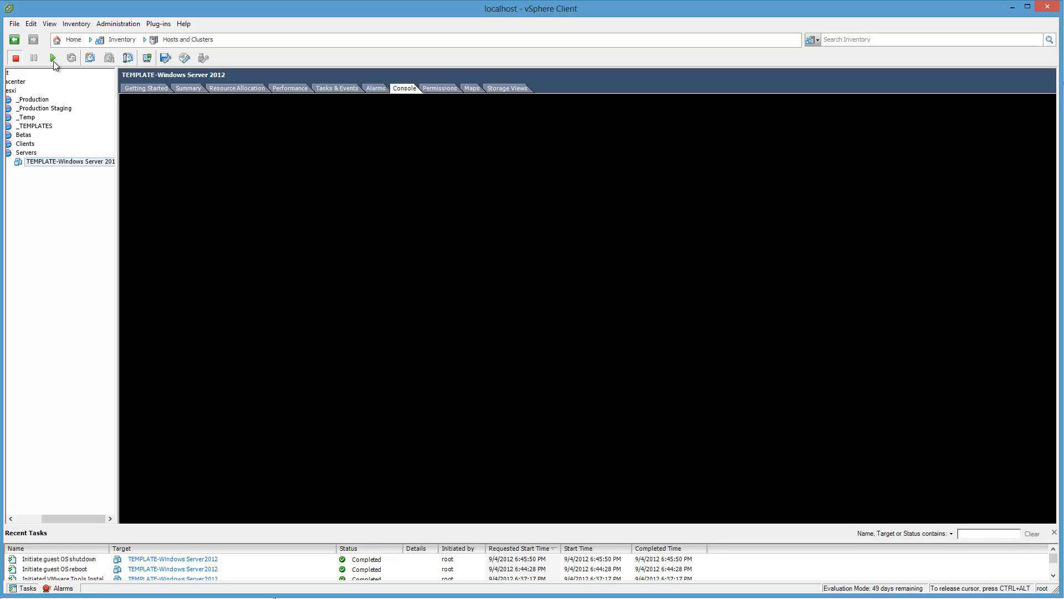
# Step: Power on the template VM and check its VMware Tools status and IP address in the summary before returning to the console
pyautogui.click(53, 59)
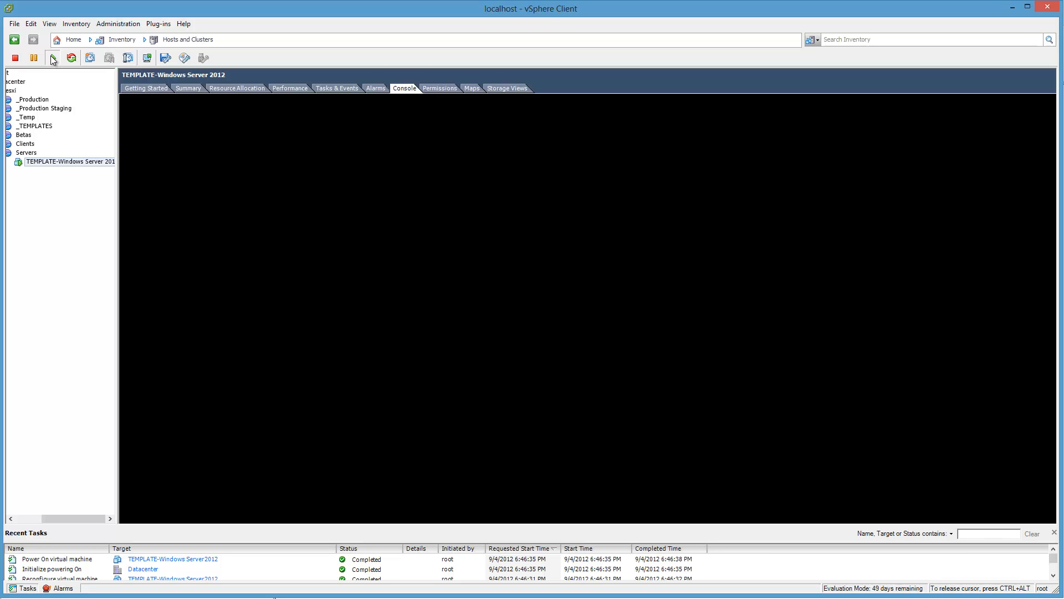
pyautogui.click(189, 88)
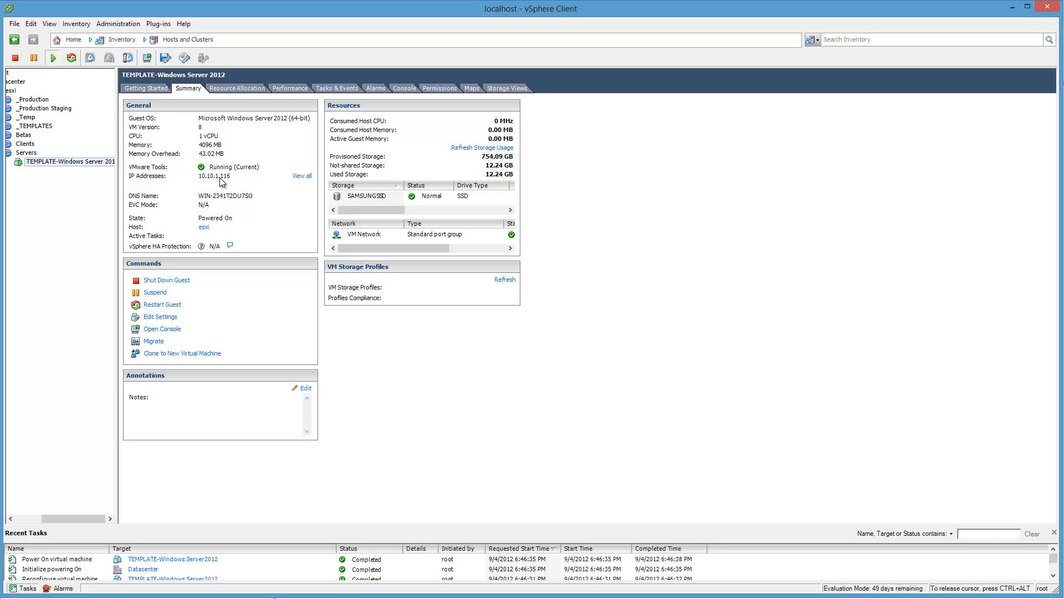
pyautogui.moveTo(226, 174)
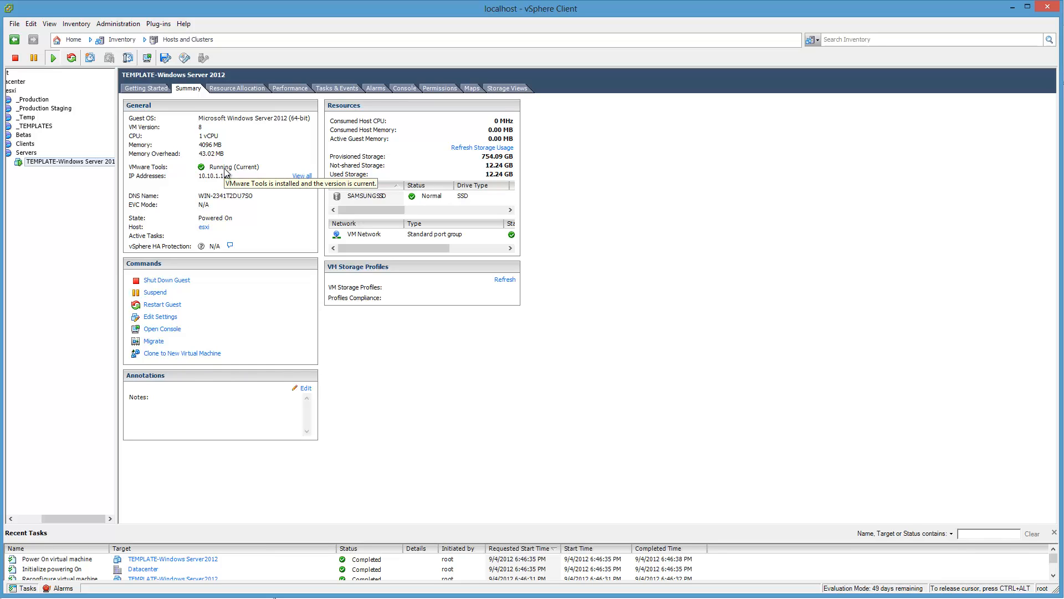
pyautogui.click(404, 89)
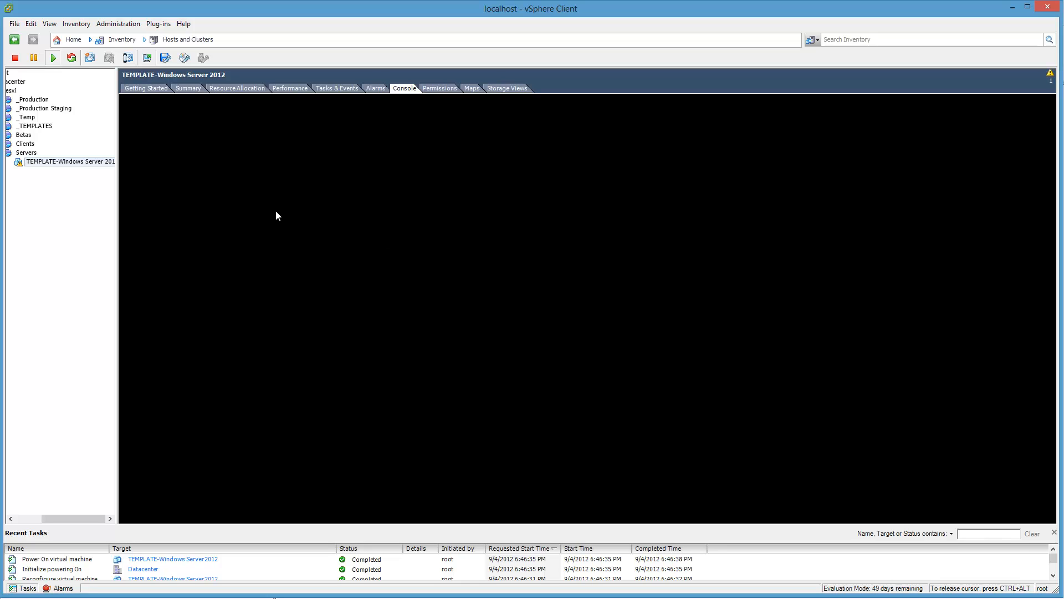
pyautogui.click(178, 89)
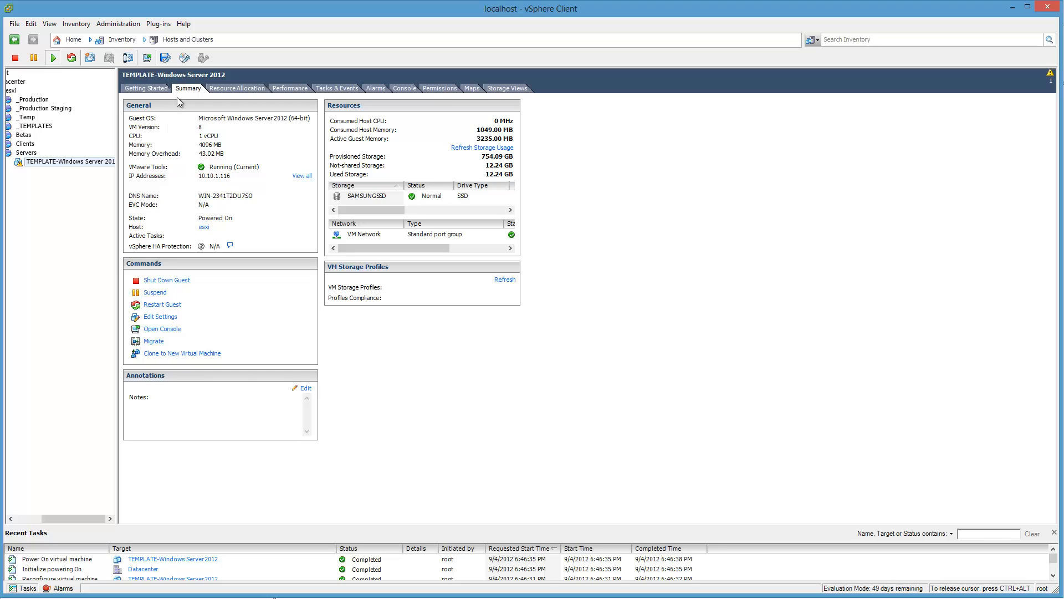
pyautogui.click(403, 88)
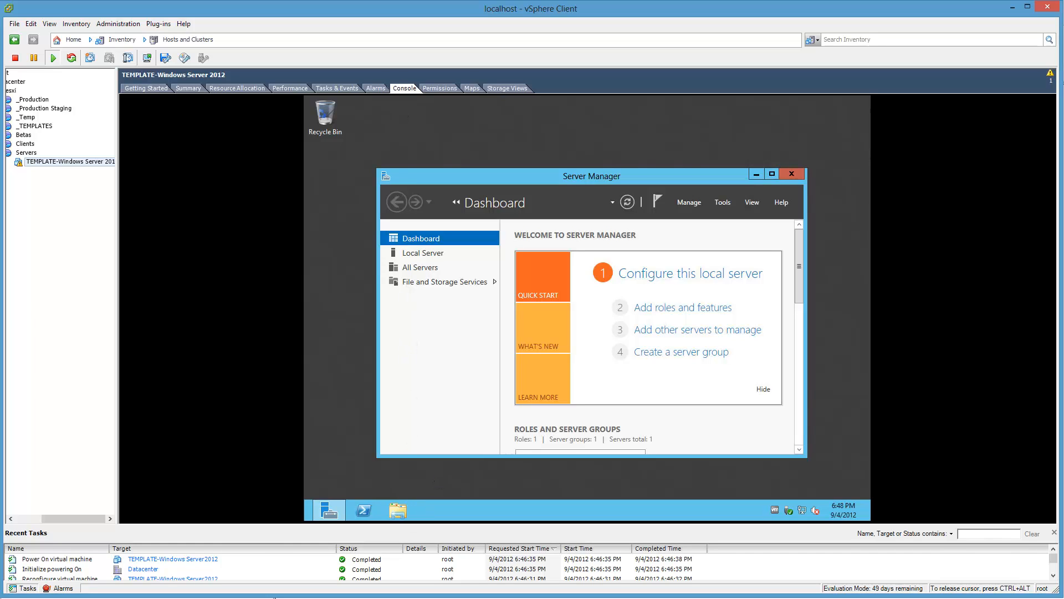
# Step: Open the Network and Sharing Center and review the Ethernet 2 adapter's properties and protocols under the adapter settings
pyautogui.rightClick(805, 509)
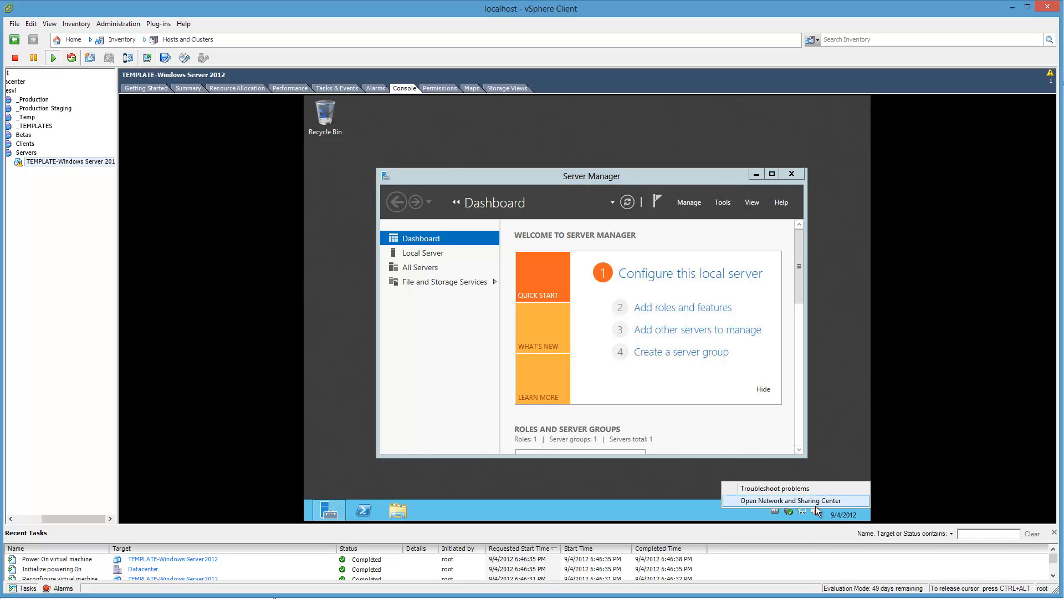
pyautogui.click(816, 505)
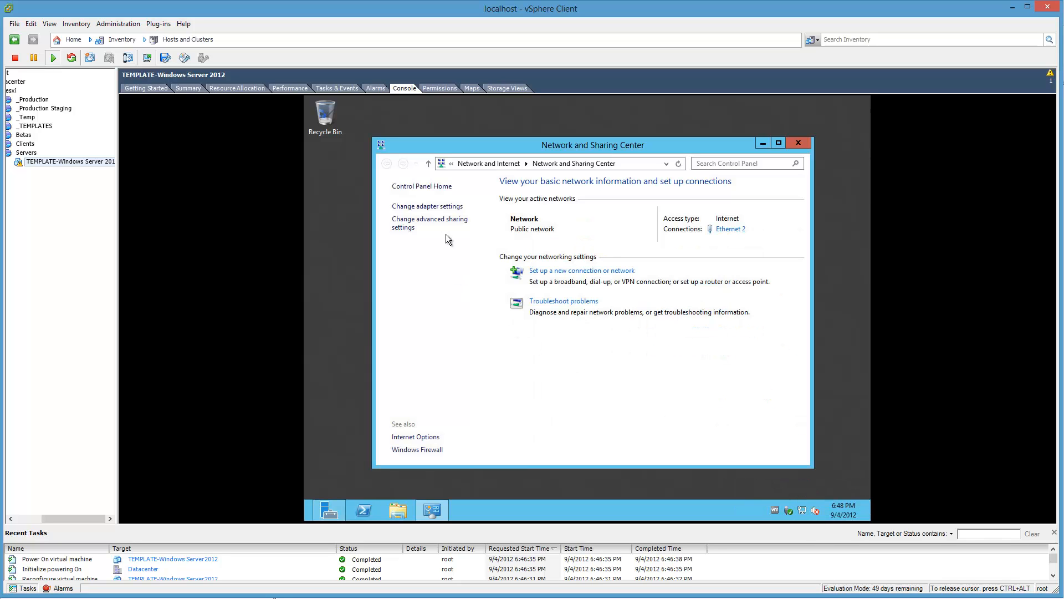
pyautogui.click(420, 206)
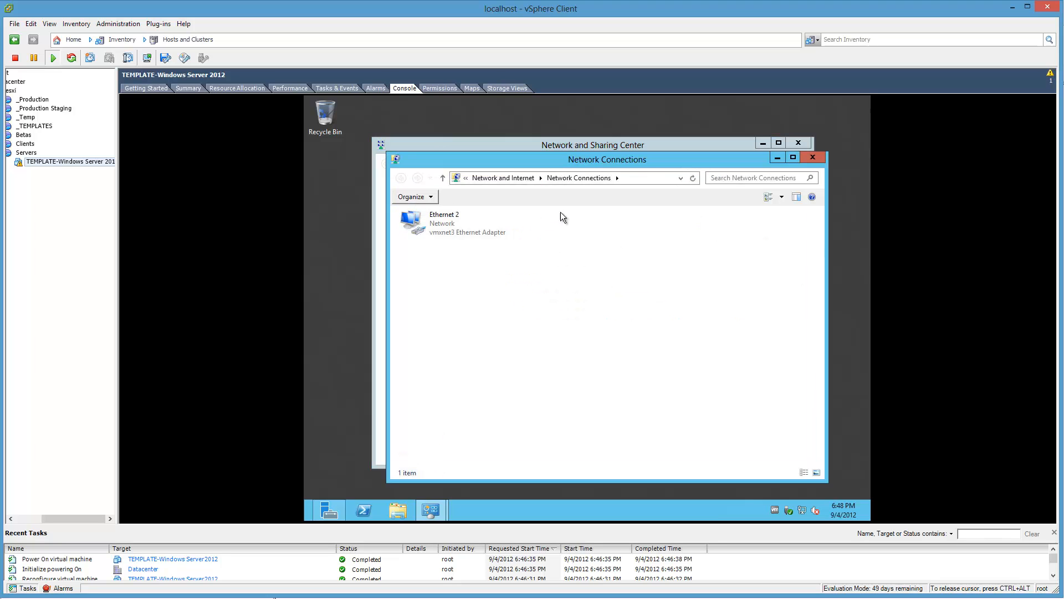
pyautogui.click(426, 217)
pyautogui.rightClick(427, 217)
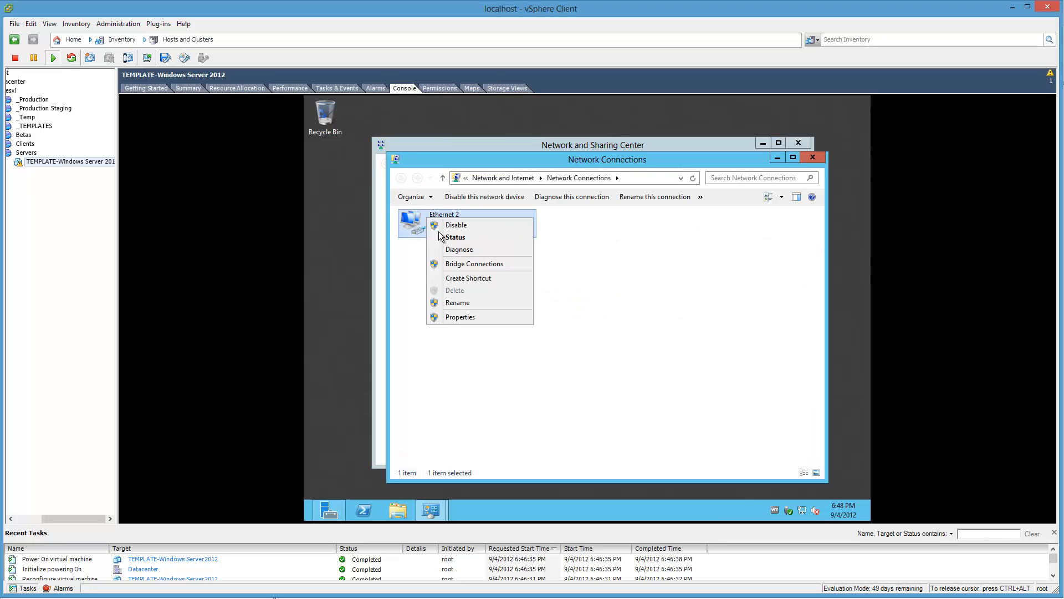
pyautogui.click(457, 318)
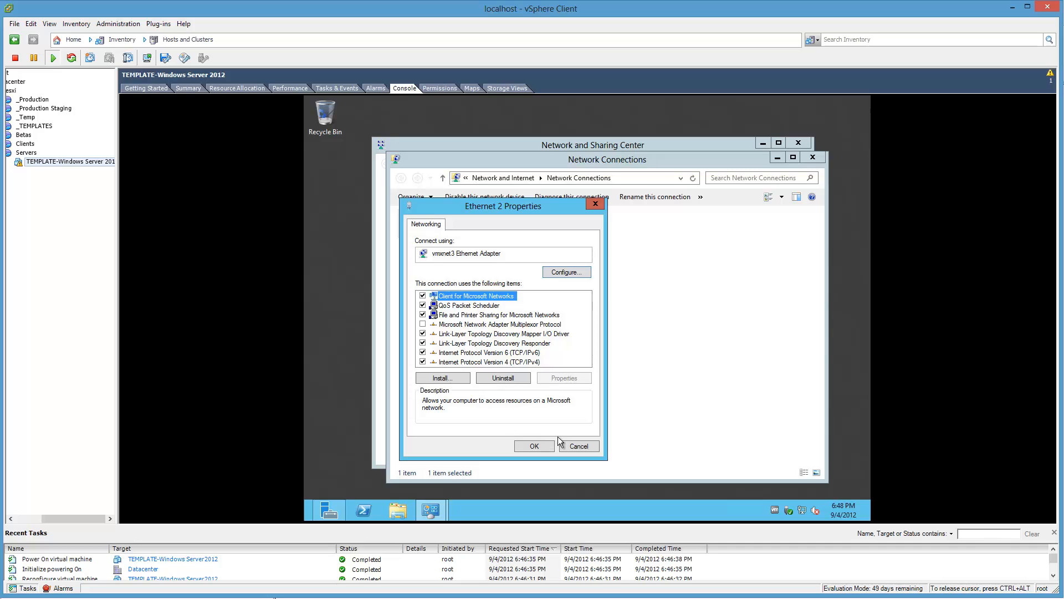
pyautogui.click(536, 362)
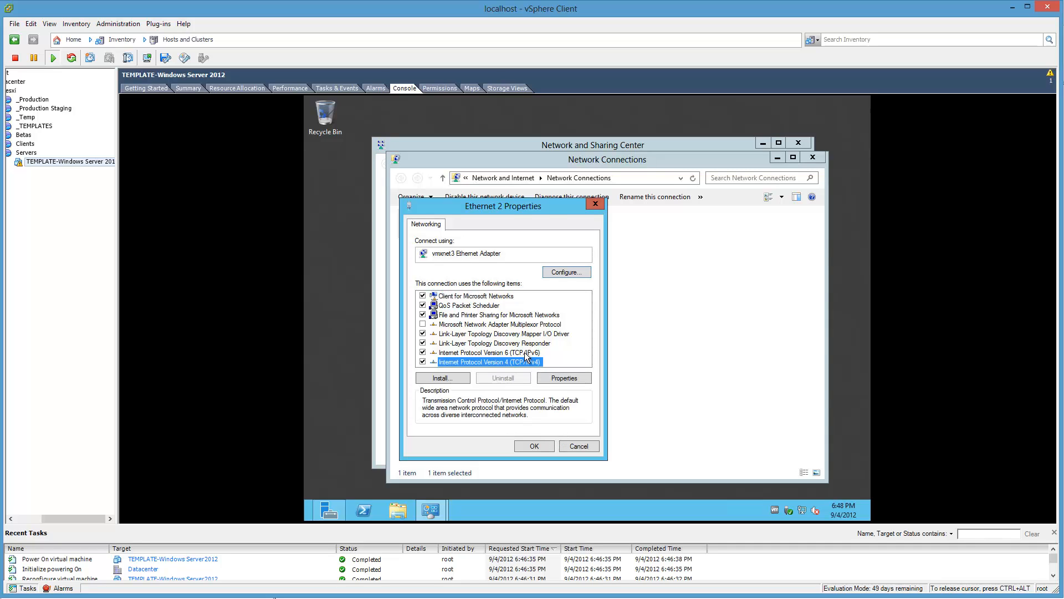
pyautogui.press('Escape')
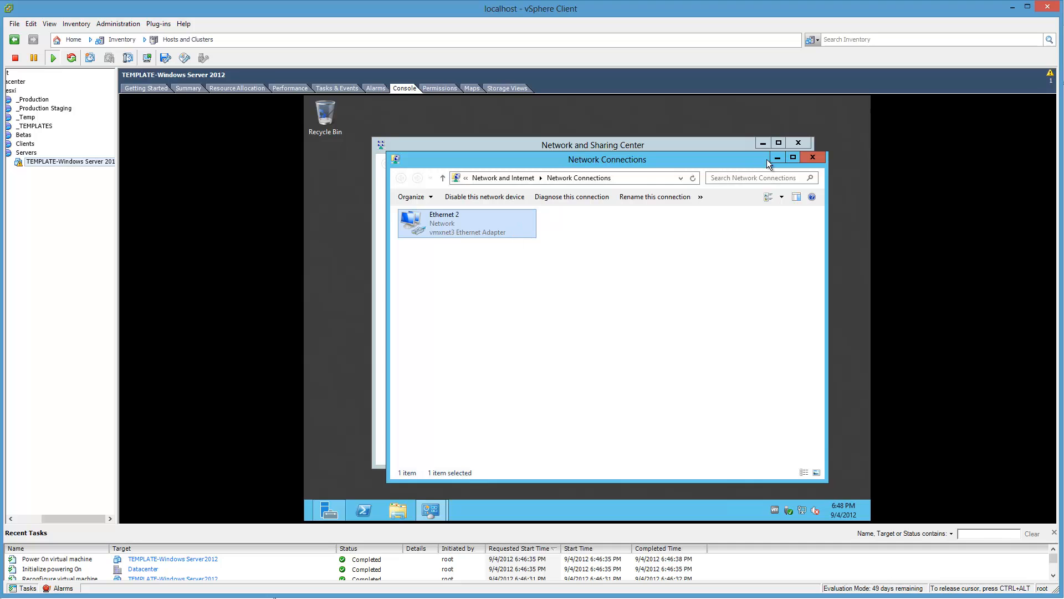
pyautogui.click(814, 157)
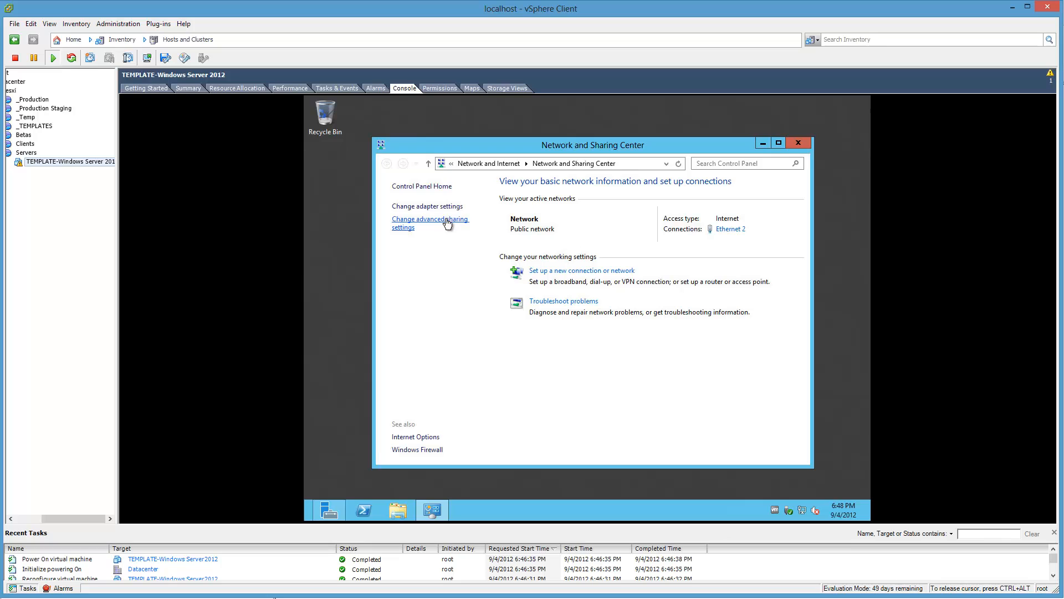
# Step: Open the IPv4 properties of the active Ethernet 2 connection and switch them to a manually specified IP address
pyautogui.click(728, 231)
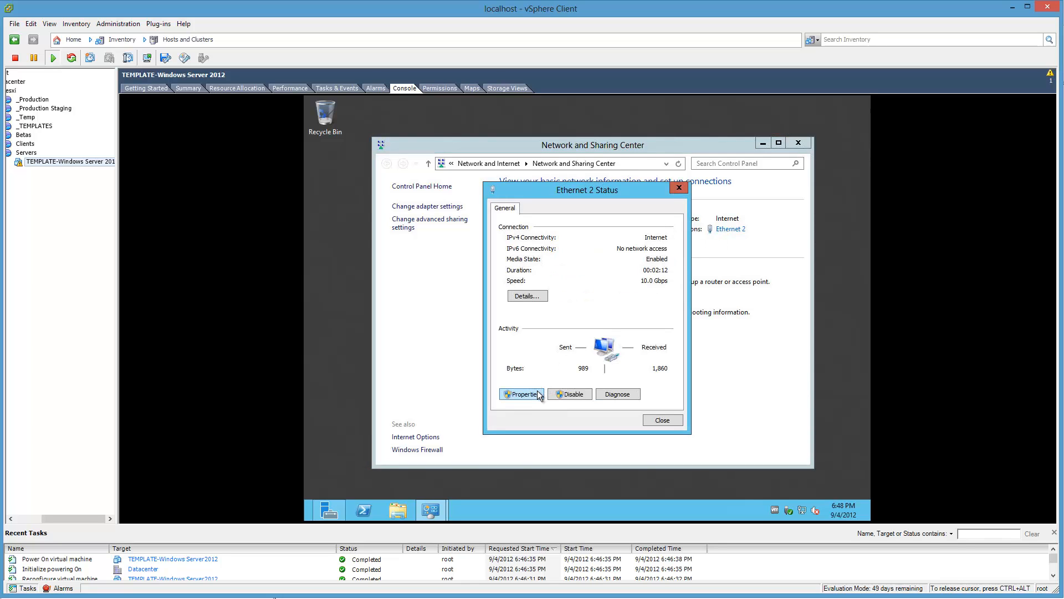
pyautogui.click(538, 394)
pyautogui.click(566, 355)
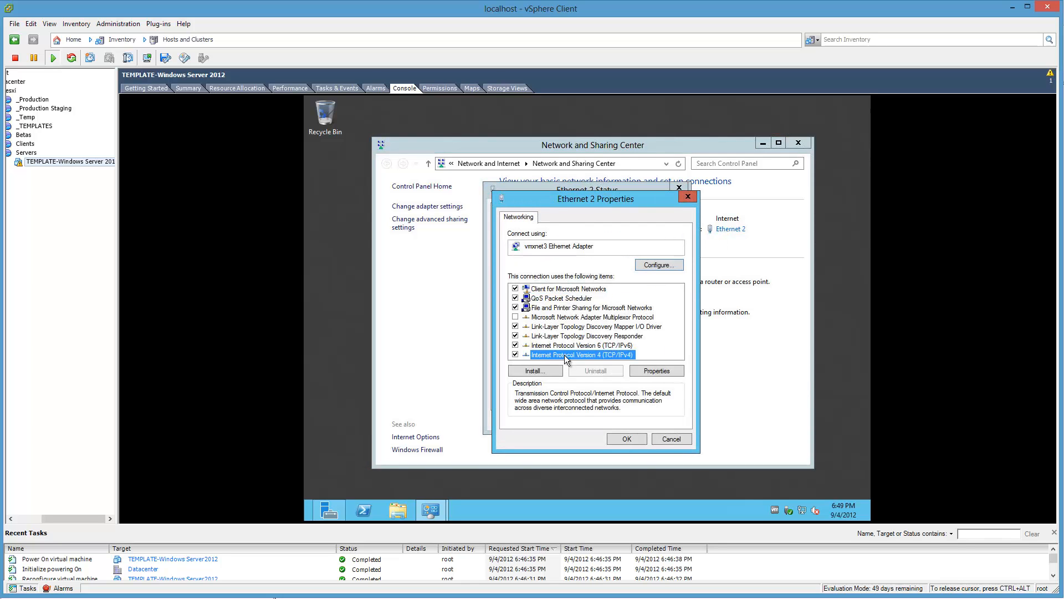
pyautogui.click(655, 371)
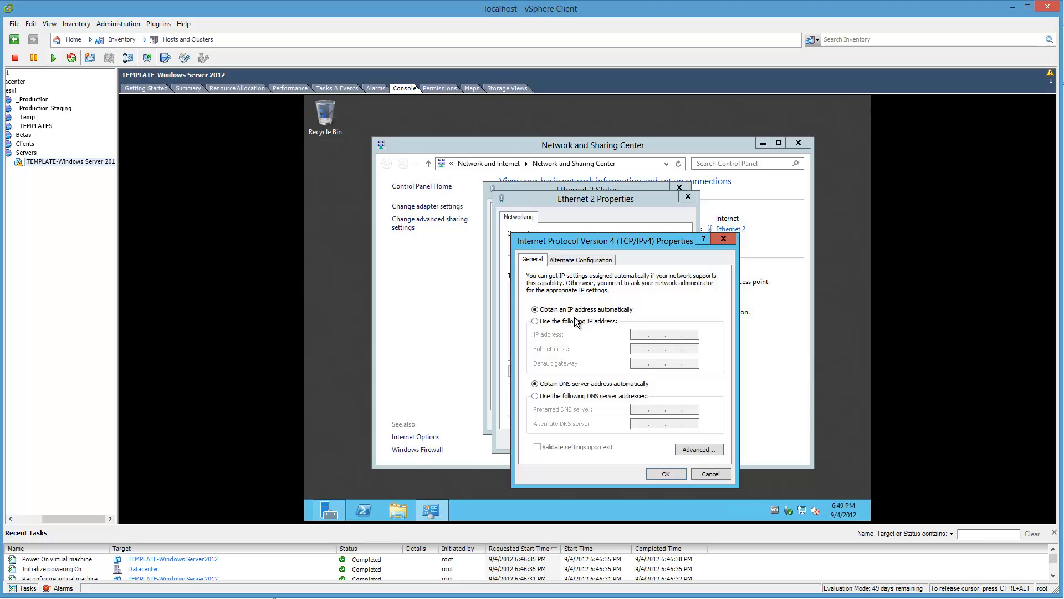
pyautogui.click(599, 322)
pyautogui.click(637, 333)
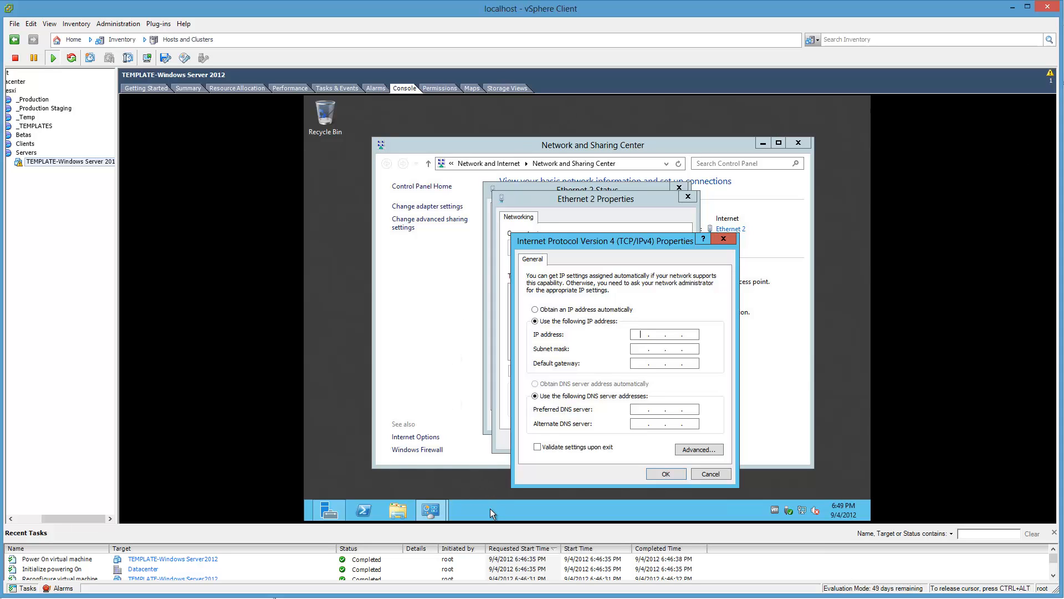
# Step: Run ipconfig in a Command Prompt to check the current IPv4 address, subnet mask and default gateway
pyautogui.press('super+r')
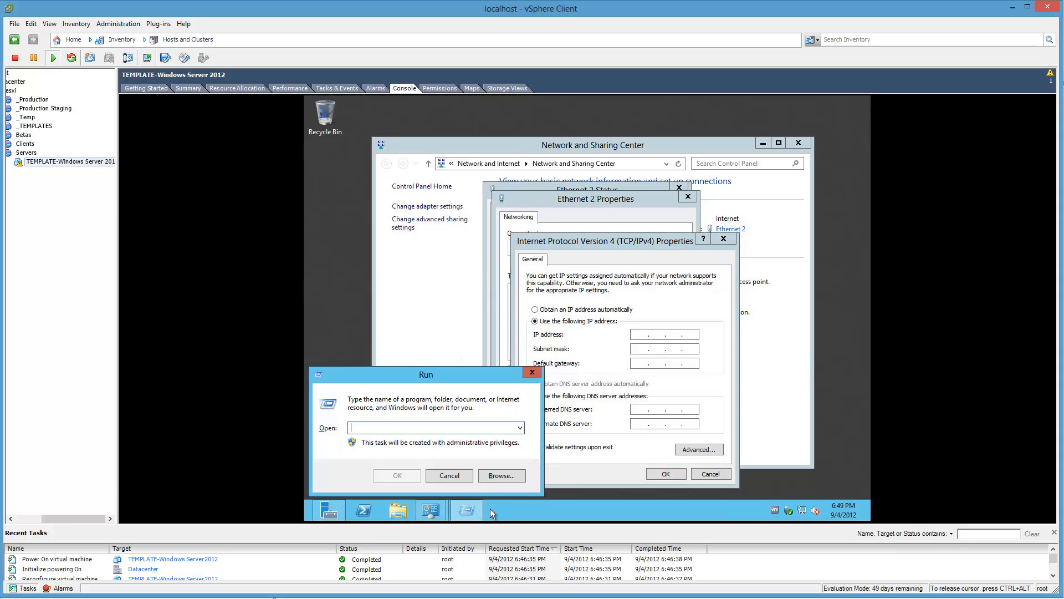
pyautogui.write('cmd')
pyautogui.press('Return')
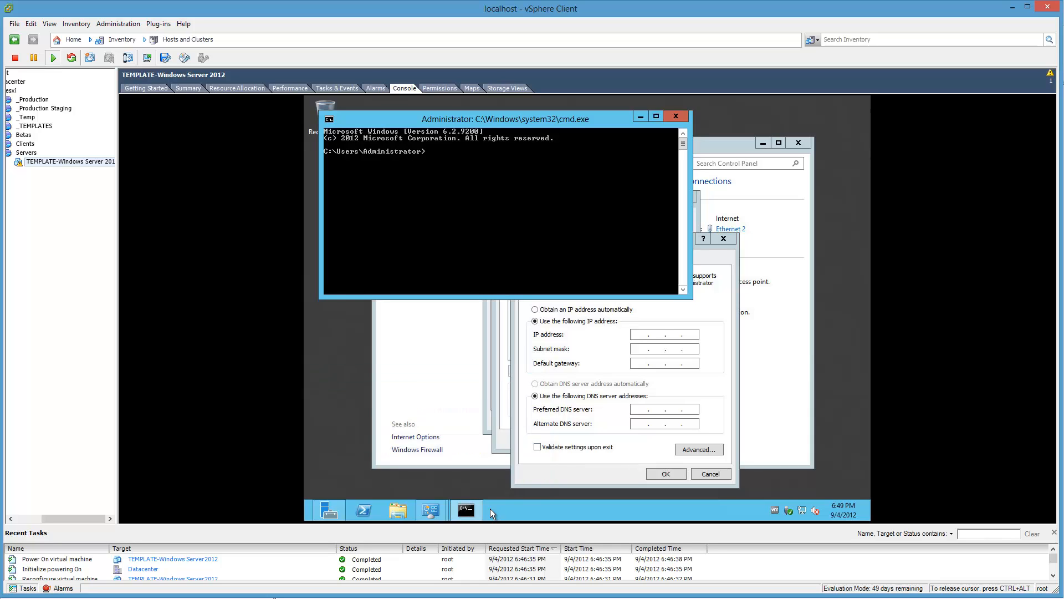
pyautogui.write('ipconfig')
pyautogui.press('Return')
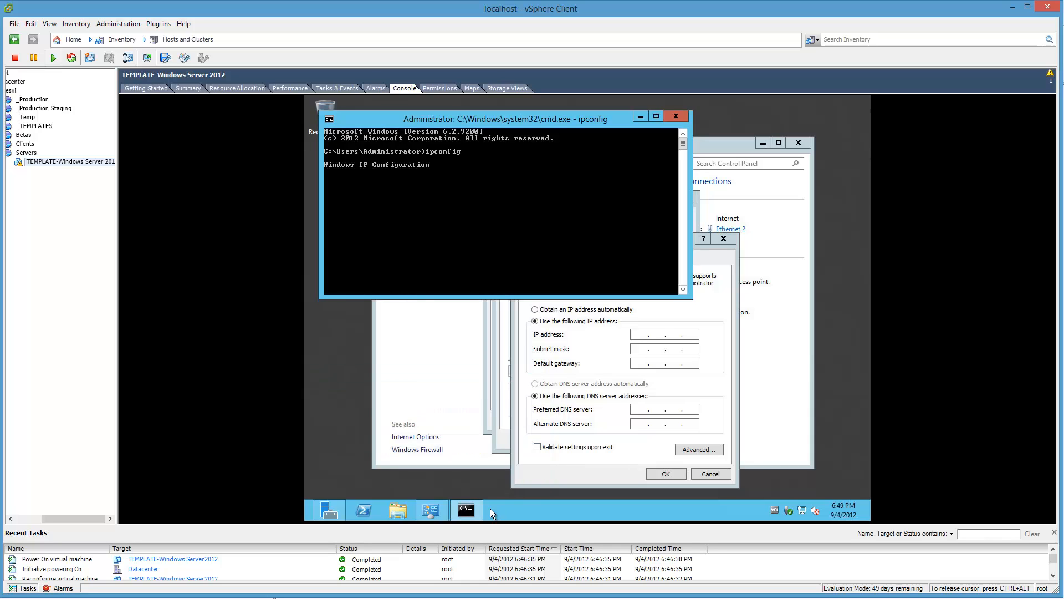
# Step: Set Ethernet 2's static IP address to 10.10.1.116, its subnet mask to 255.255.255.0 and its default gateway to 10.10.1.1
pyautogui.click(640, 337)
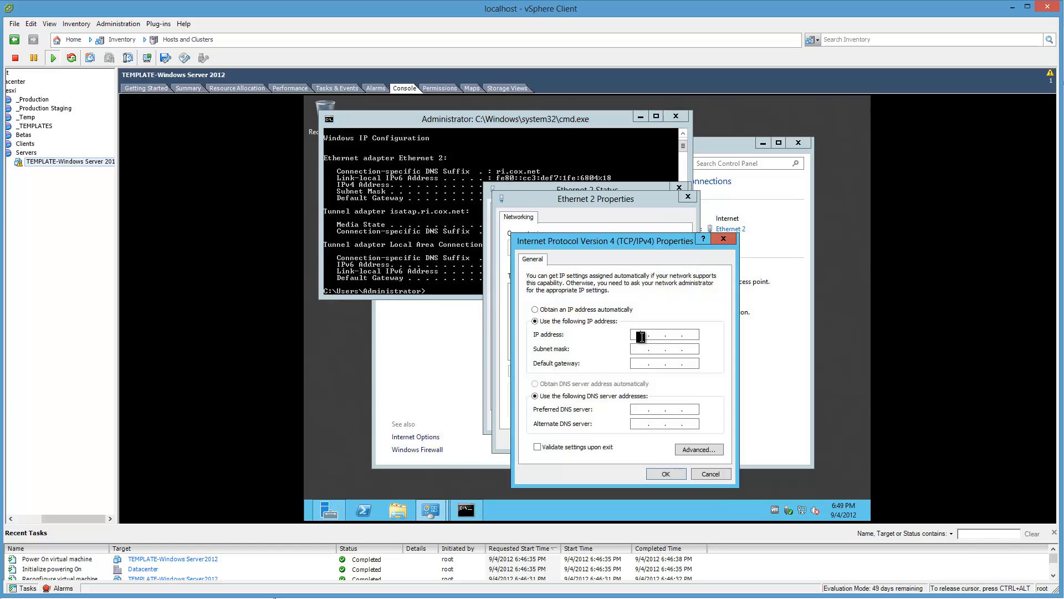
pyautogui.write('10 . 10 . 1 . 116')
pyautogui.press('Tab')
pyautogui.write('255 . 255 . 255')
pyautogui.press('Tab')
pyautogui.write('10.10')
# Step: Set the preferred DNS server to 8.8.8.8, fill in the alternate DNS server and accept the IPv4 settings
pyautogui.press('Tab')
pyautogui.press('Tab')
pyautogui.write('8.8.8.8')
pyautogui.press('Tab')
pyautogui.write('8.')
pyautogui.click(683, 475)
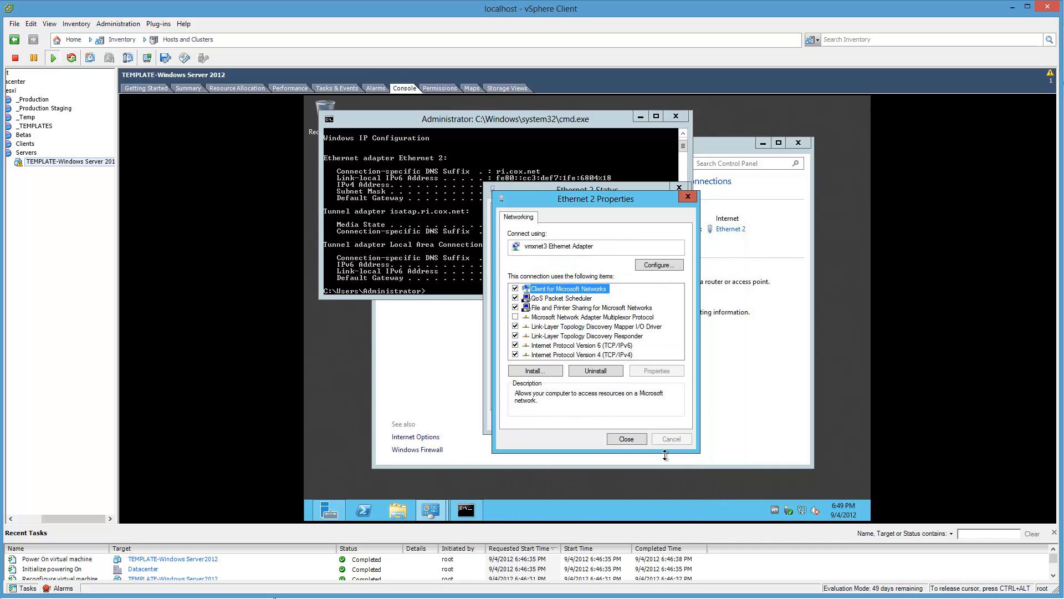
# Step: Close the Ethernet 2 properties and status dialogs, the Command Prompt and the Network and Sharing Center
pyautogui.click(631, 438)
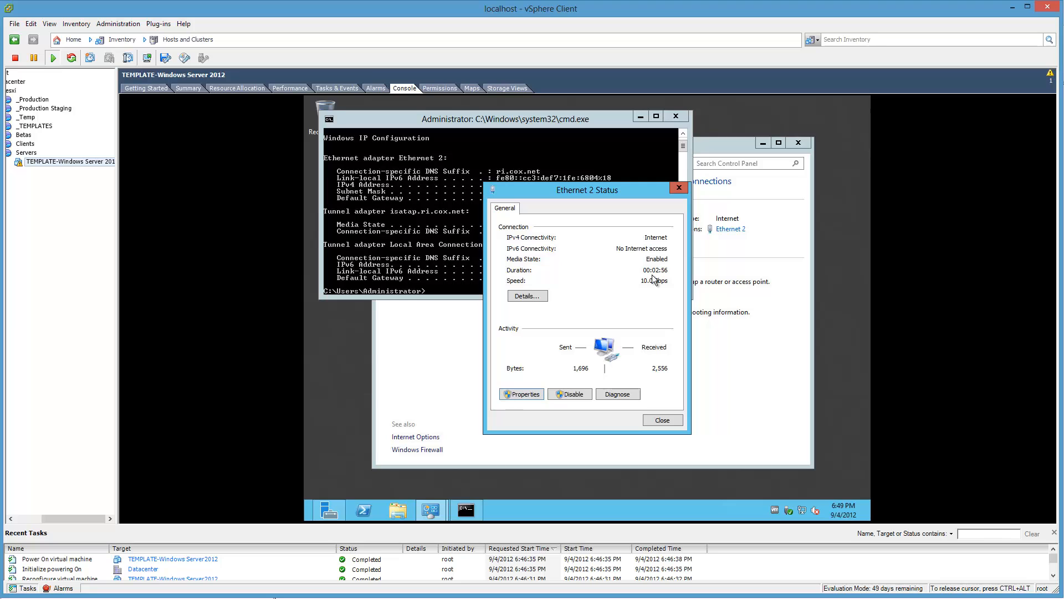
pyautogui.click(653, 415)
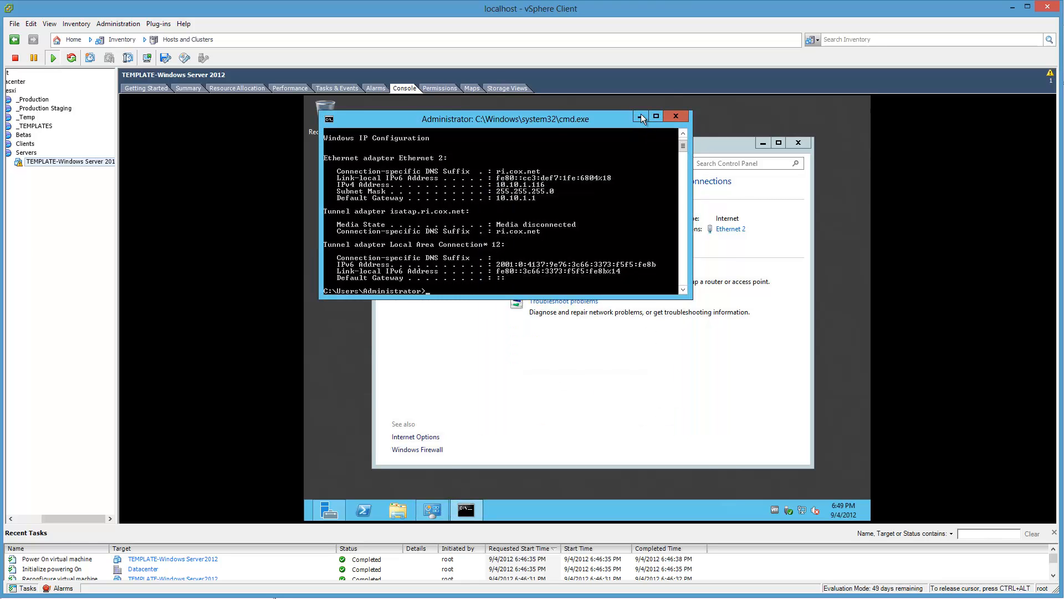
pyautogui.click(656, 116)
pyautogui.click(668, 101)
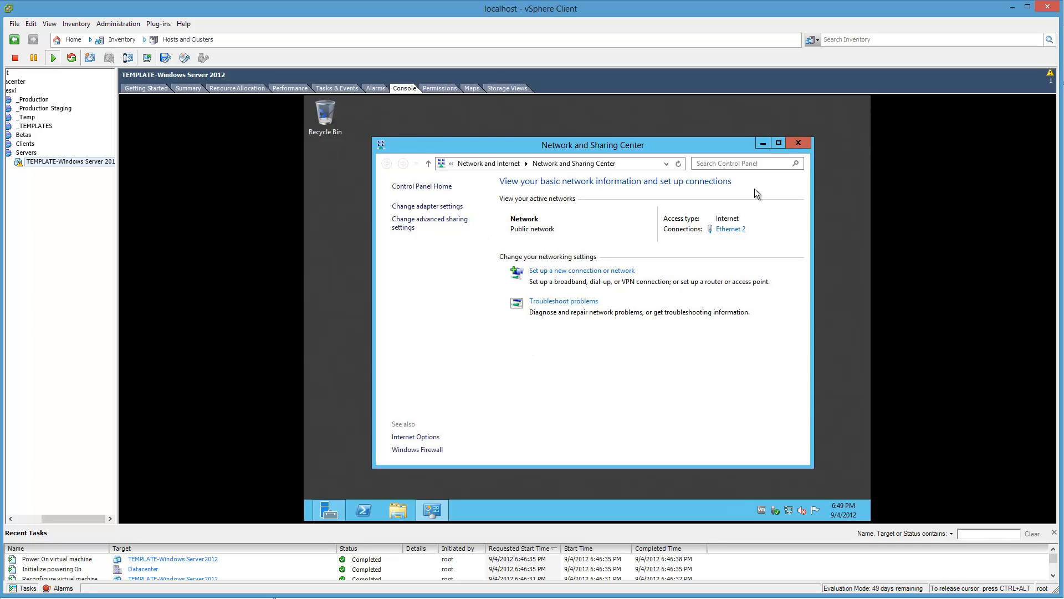
pyautogui.click(787, 145)
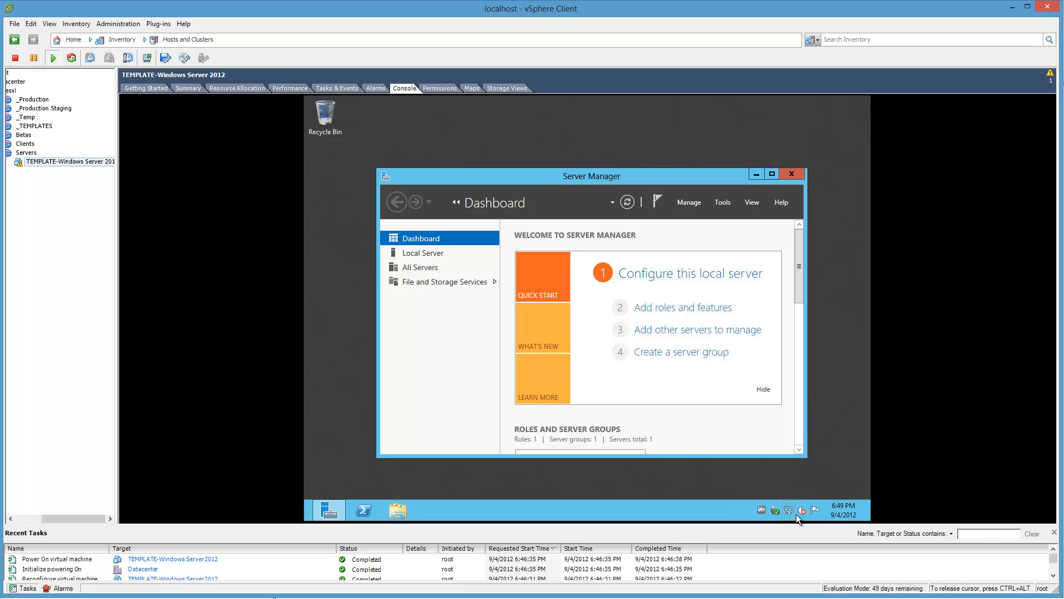
pyautogui.rightClick(788, 511)
pyautogui.click(787, 496)
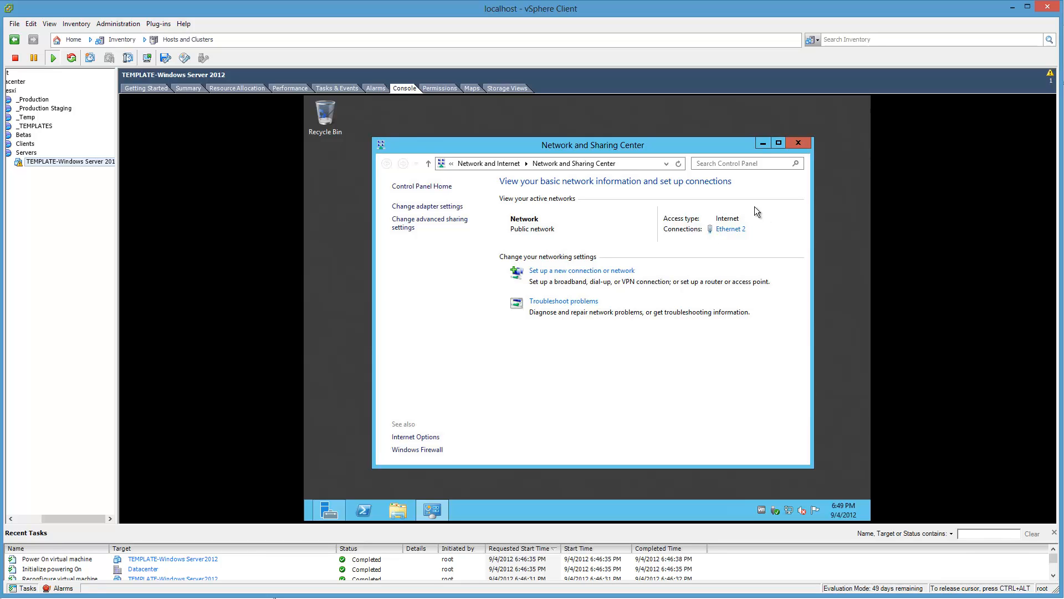
pyautogui.click(392, 513)
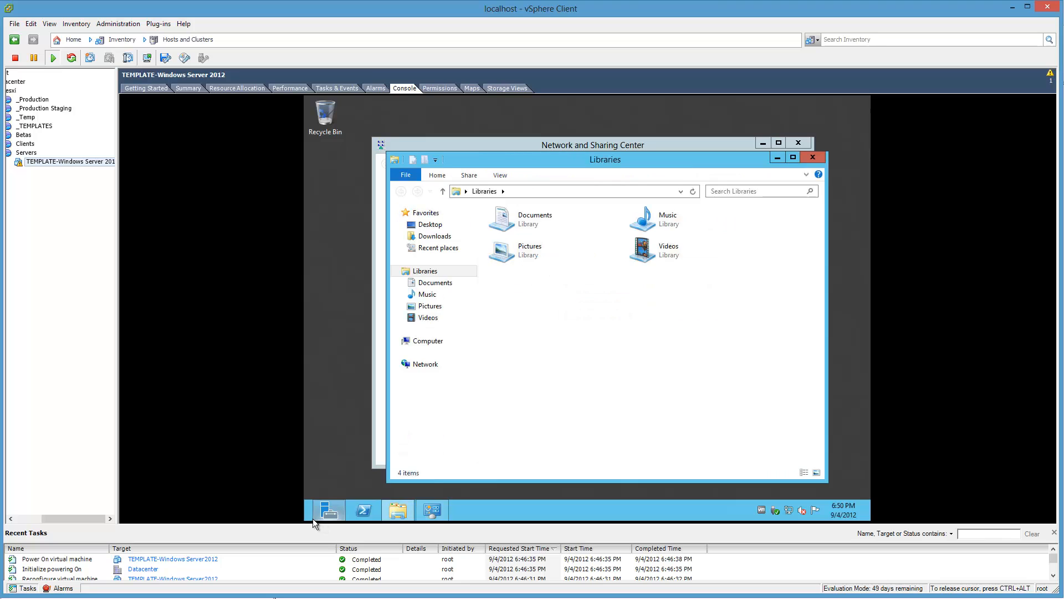
pyautogui.rightClick(309, 516)
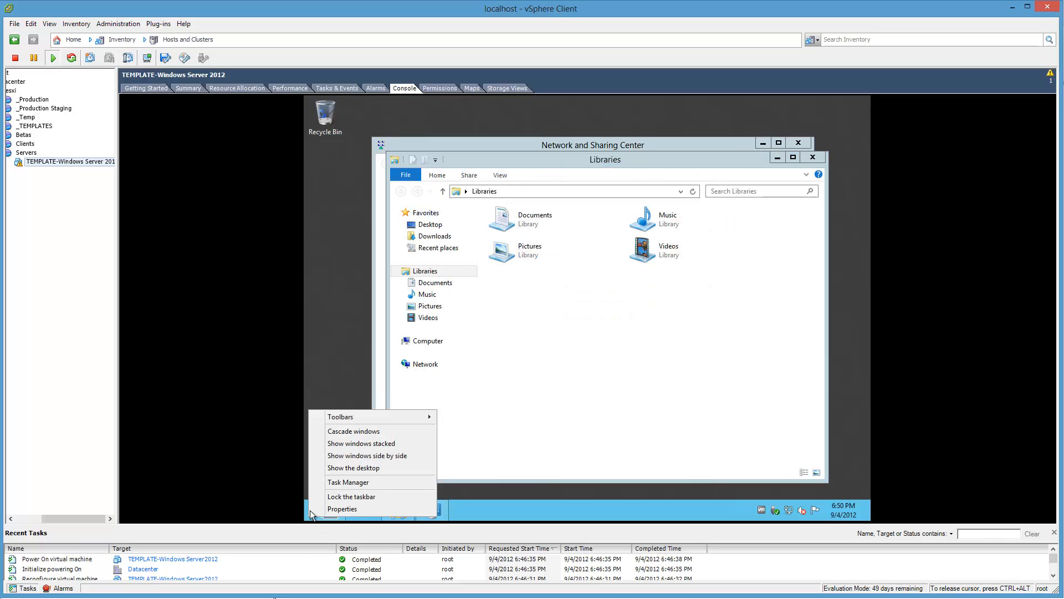
pyautogui.click(304, 520)
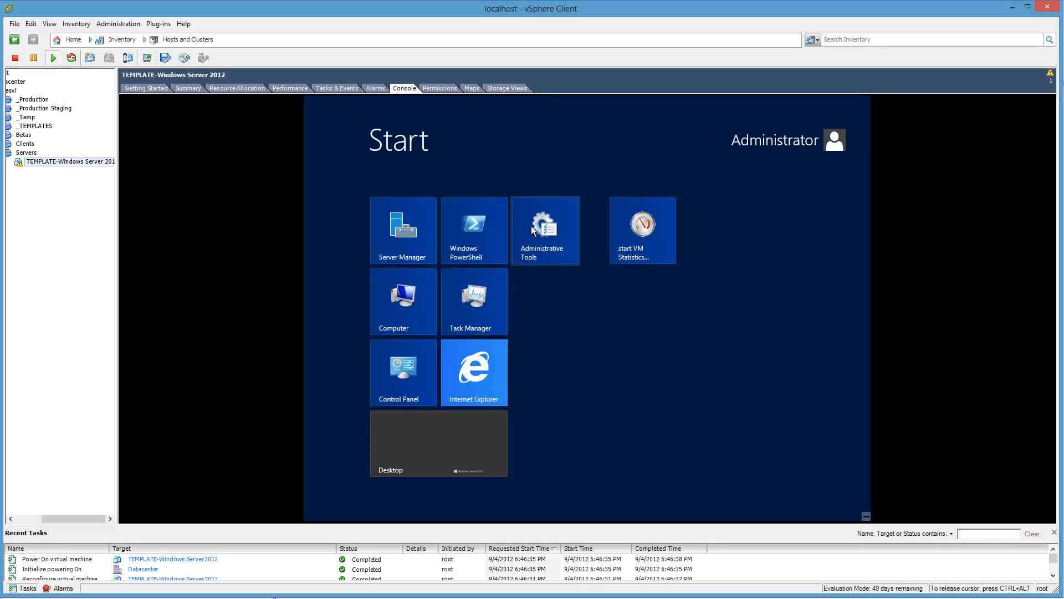
pyautogui.click(411, 432)
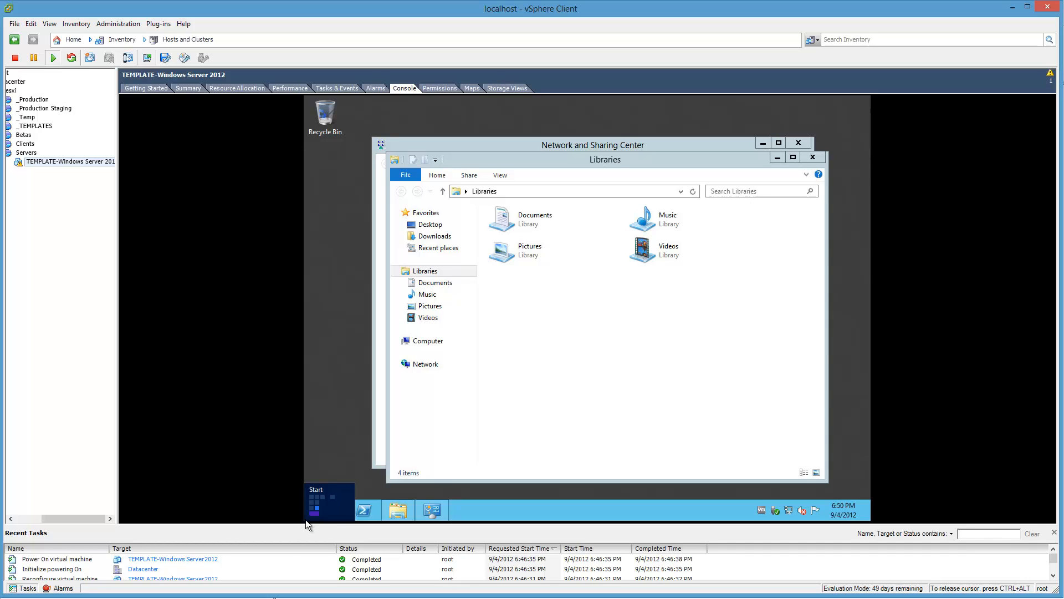
# Step: In the system's remote settings, allow remote connections to this computer, clear the Network Level Authentication requirement and accept the firewall exception
pyautogui.rightClick(305, 520)
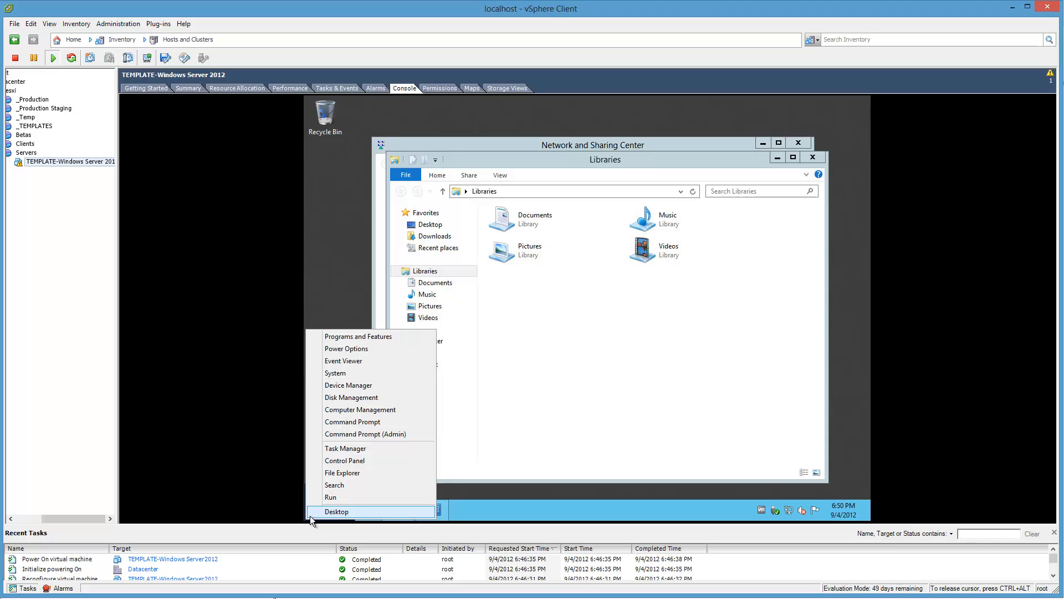
pyautogui.click(344, 378)
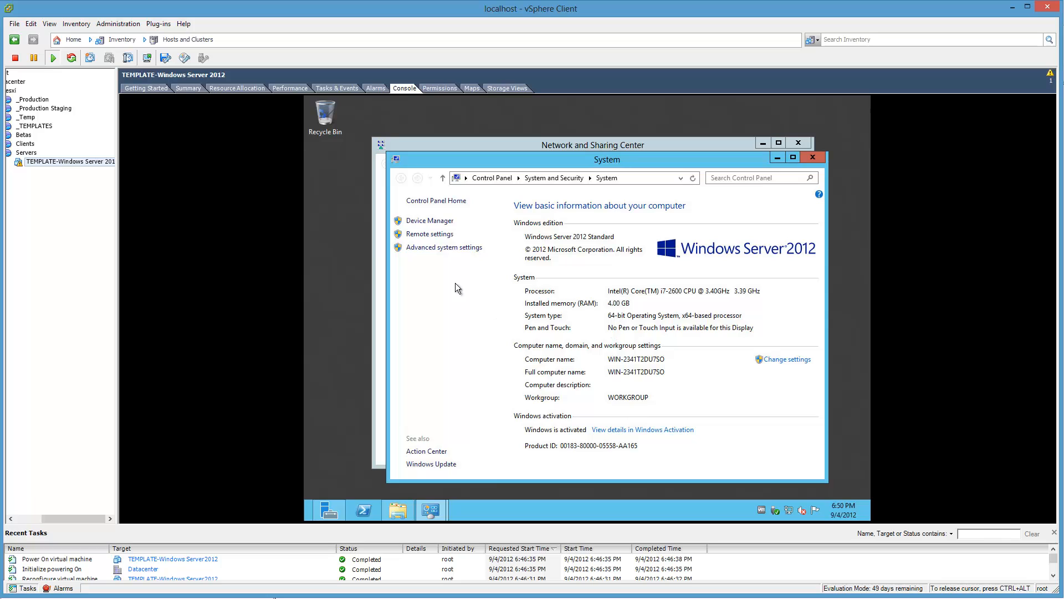
pyautogui.click(438, 234)
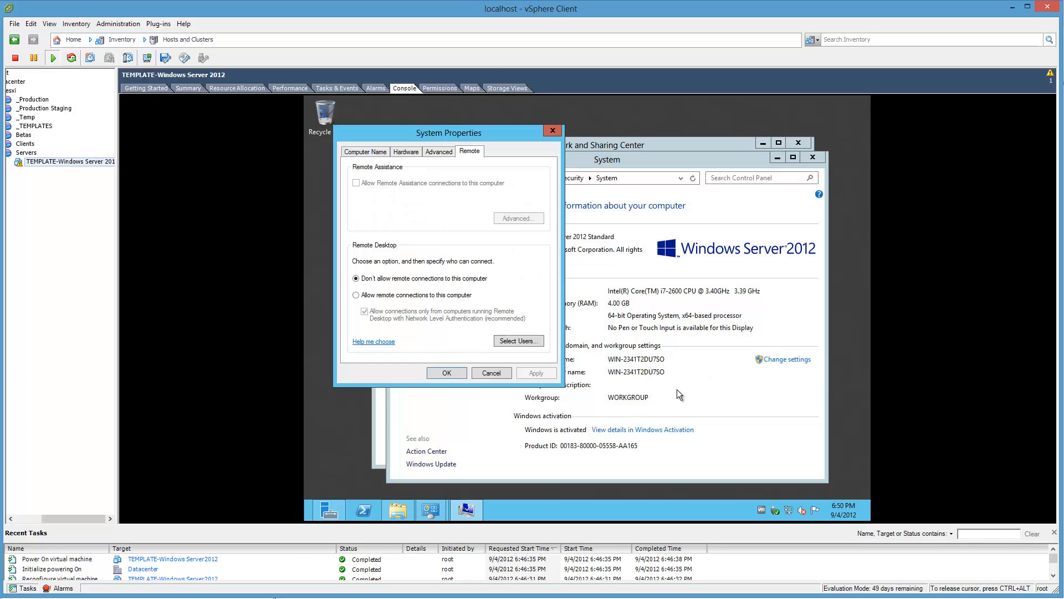
pyautogui.click(396, 296)
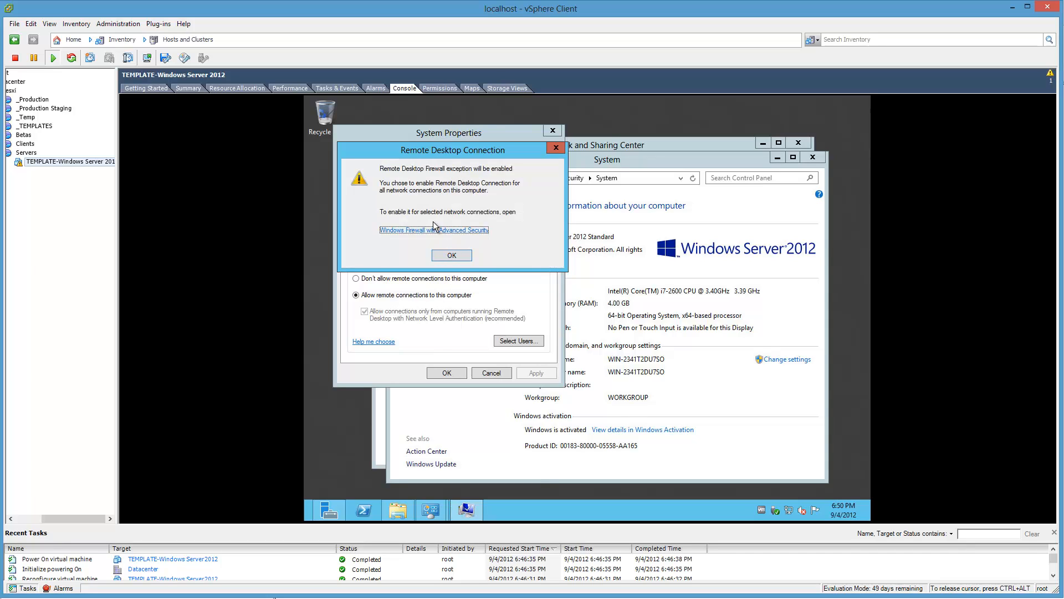
pyautogui.click(451, 256)
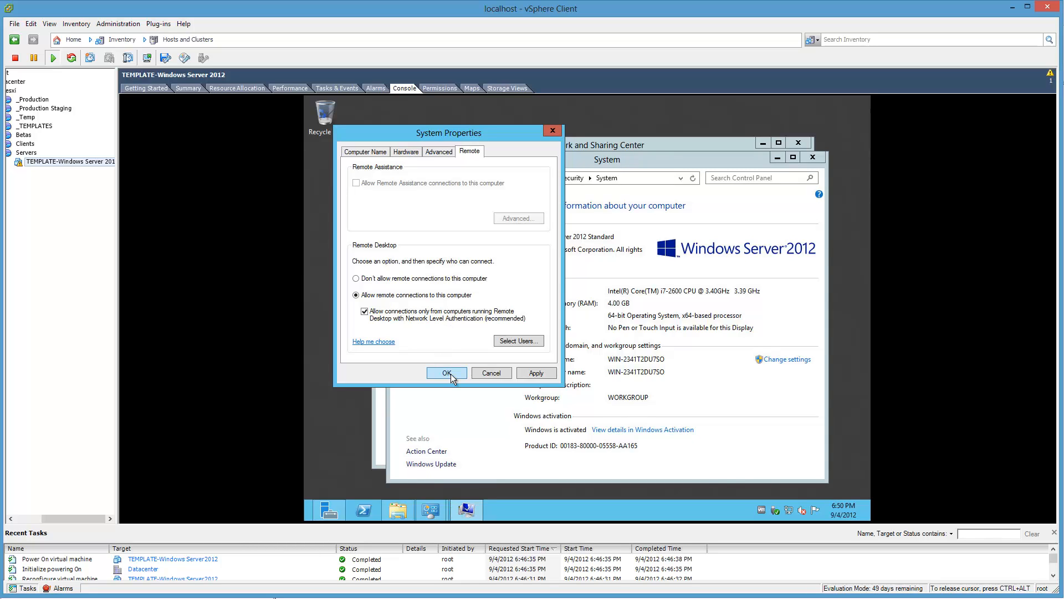
pyautogui.click(449, 317)
pyautogui.click(447, 373)
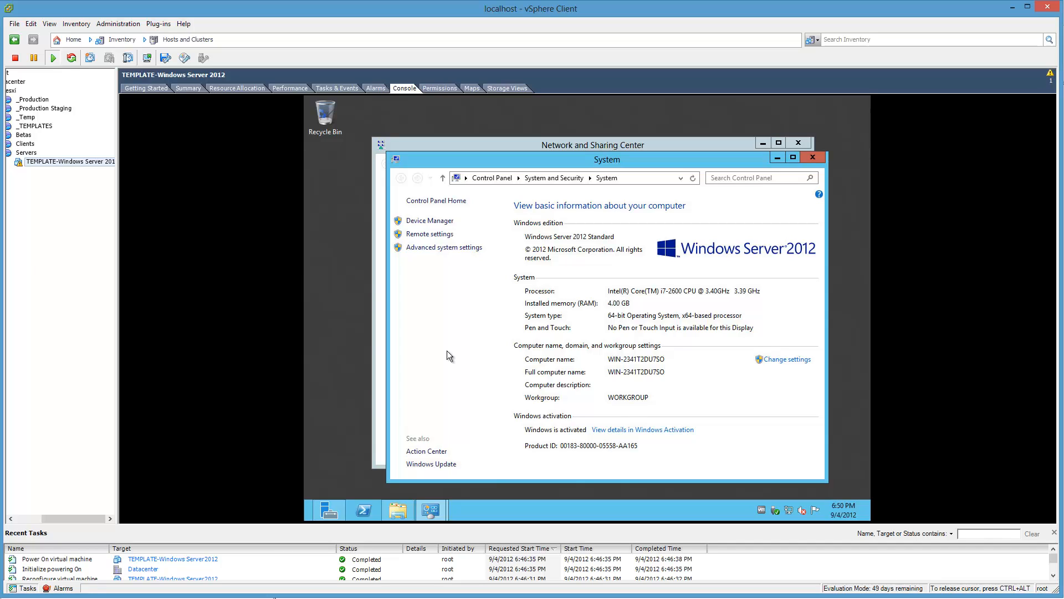
# Step: Close the System, Libraries and Network and Sharing Center windows to return to Server Manager
pyautogui.click(821, 162)
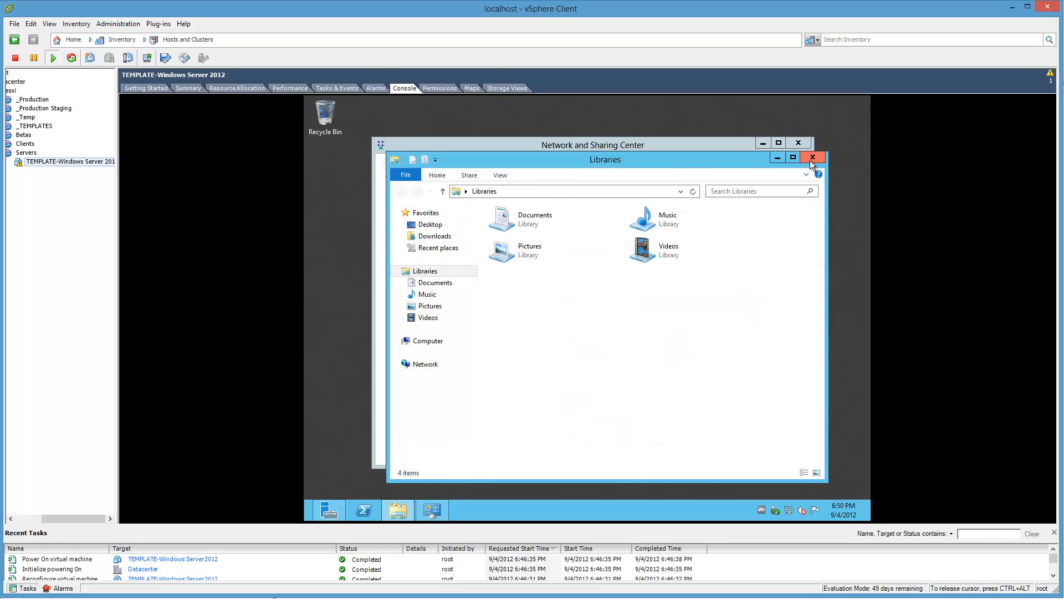
pyautogui.click(810, 159)
pyautogui.click(804, 141)
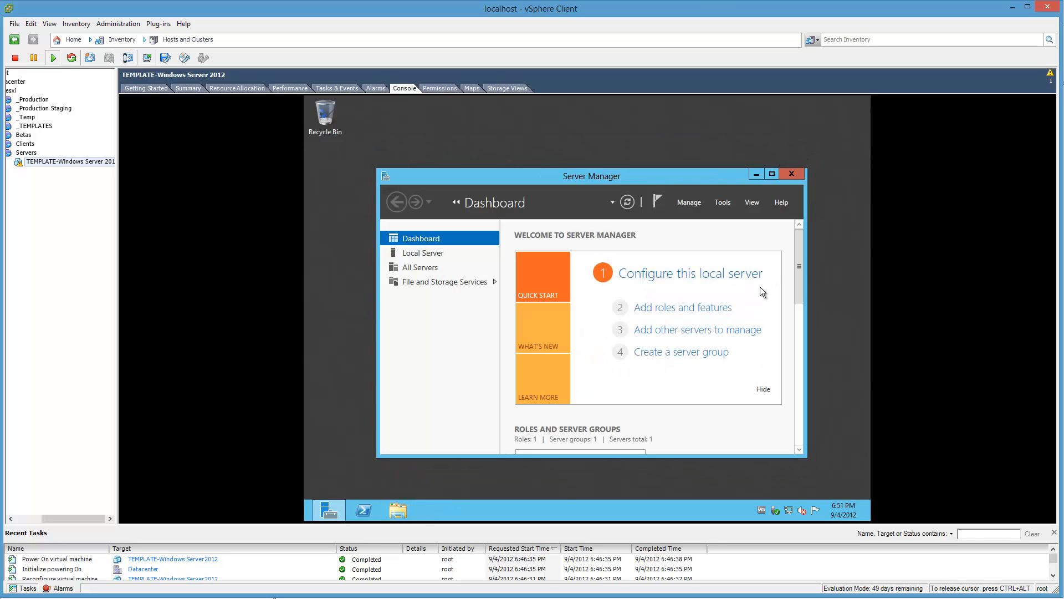
pyautogui.rightClick(318, 476)
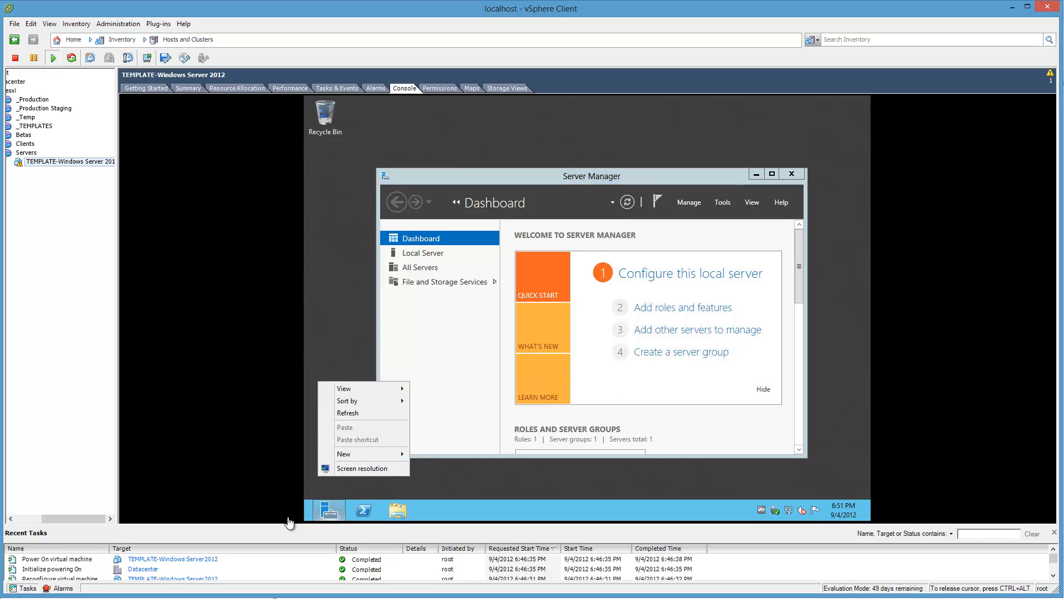
# Step: Open Device Manager and expand the display adapters, mice and other pointing devices, and network adapters categories
pyautogui.rightClick(318, 514)
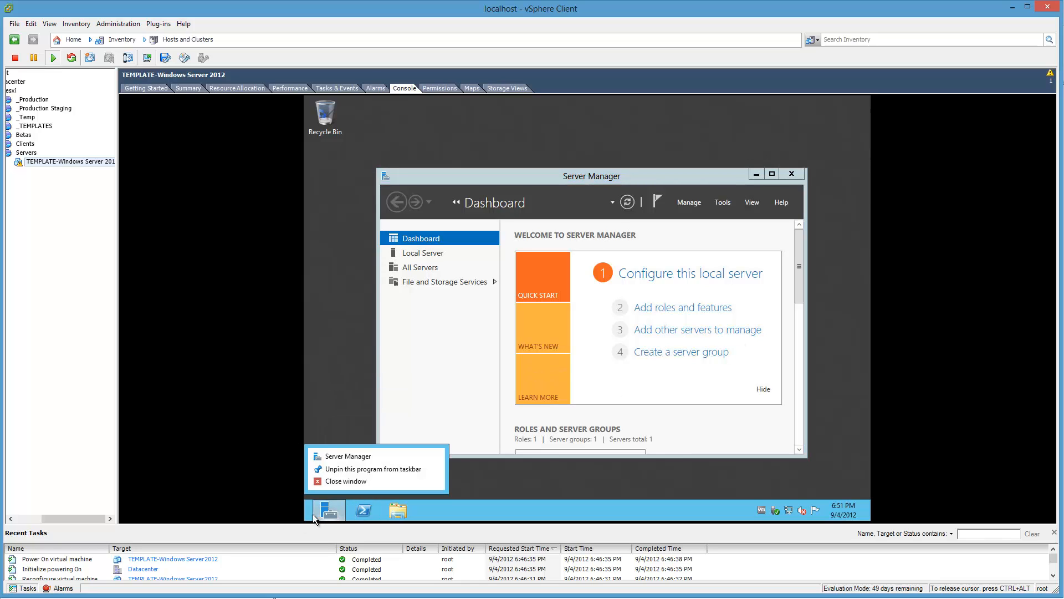
pyautogui.rightClick(309, 520)
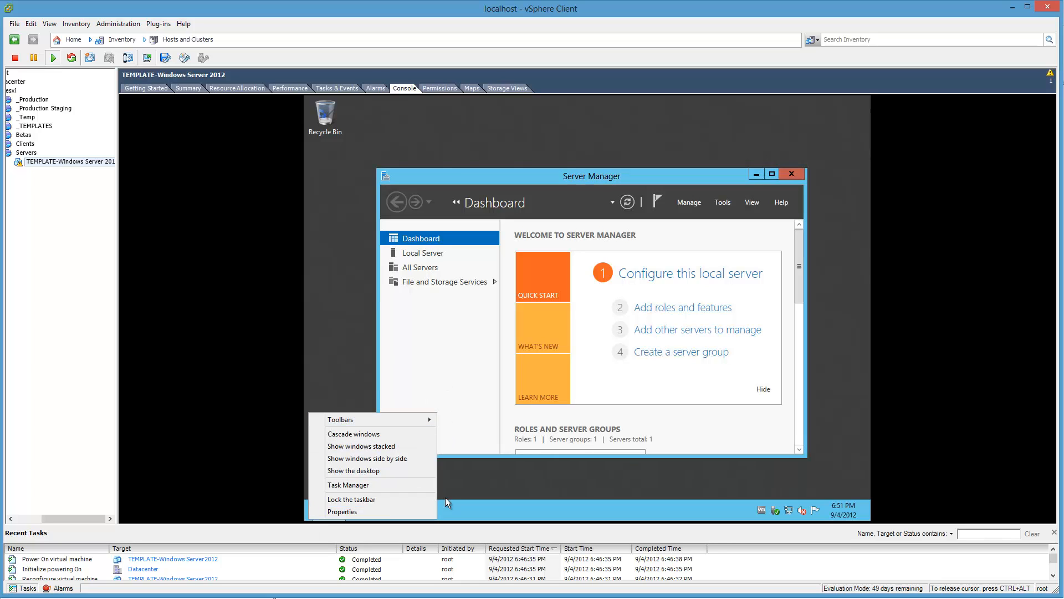
pyautogui.click(470, 508)
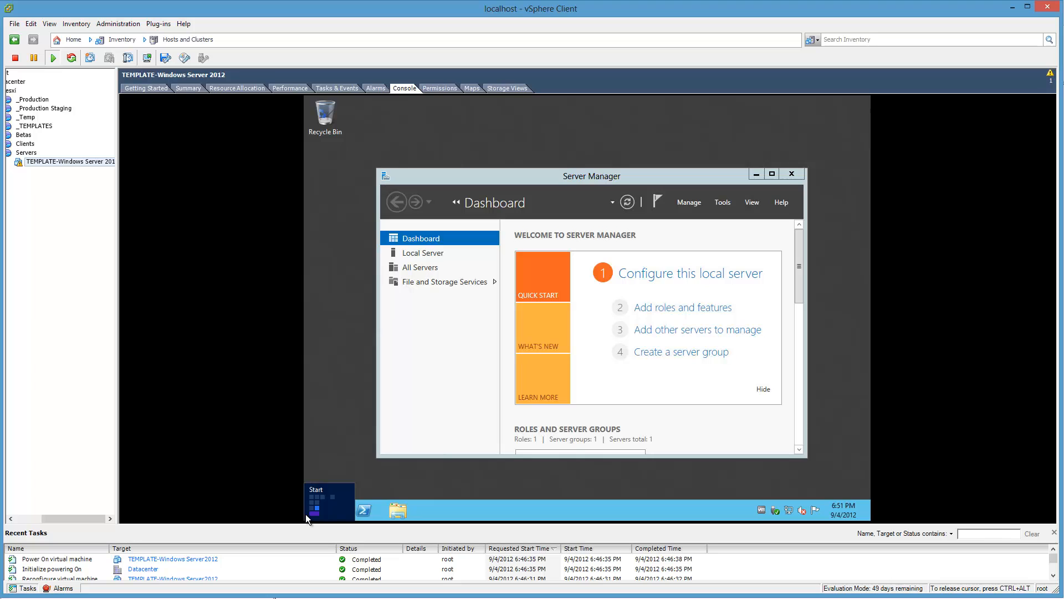
pyautogui.rightClick(311, 508)
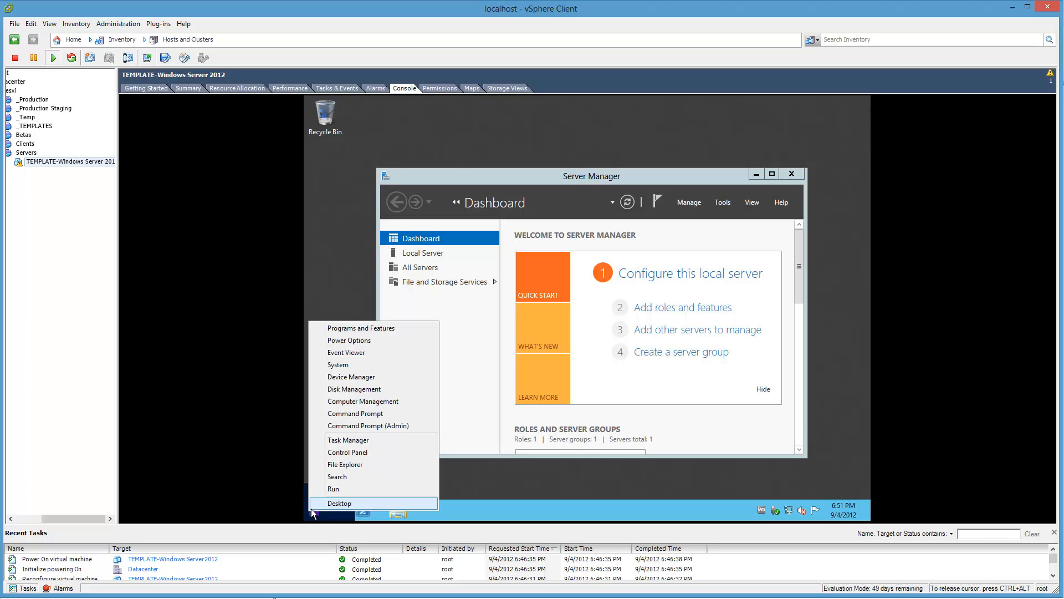
pyautogui.click(353, 377)
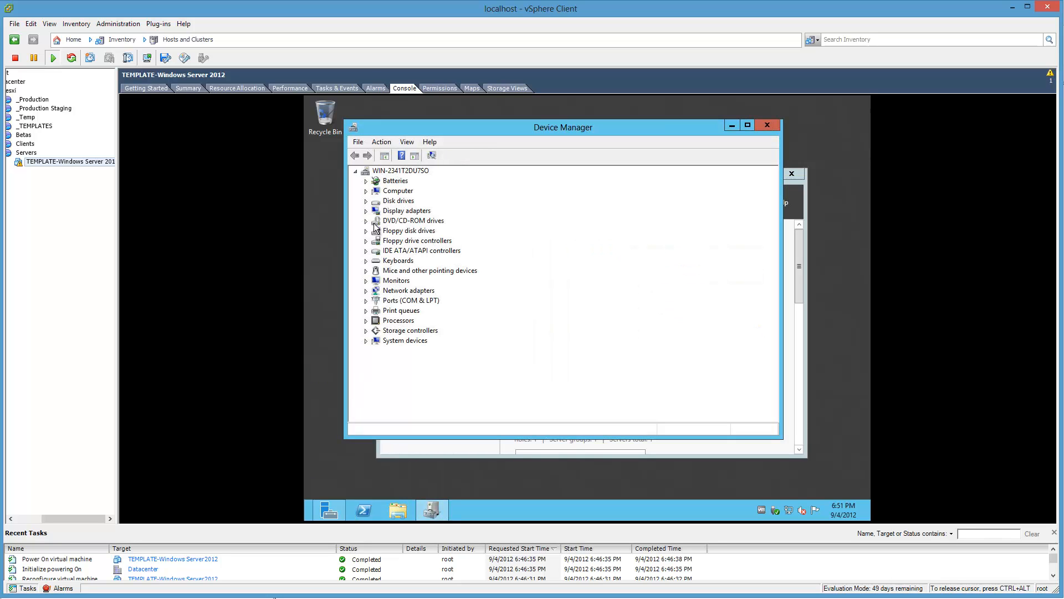
pyautogui.click(366, 211)
pyautogui.click(397, 222)
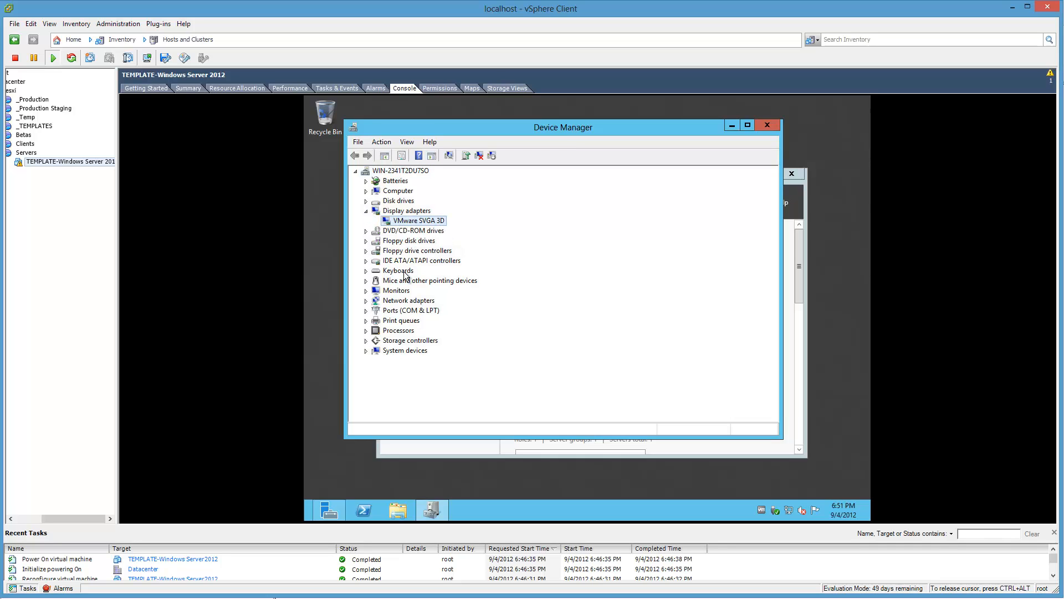
pyautogui.click(366, 280)
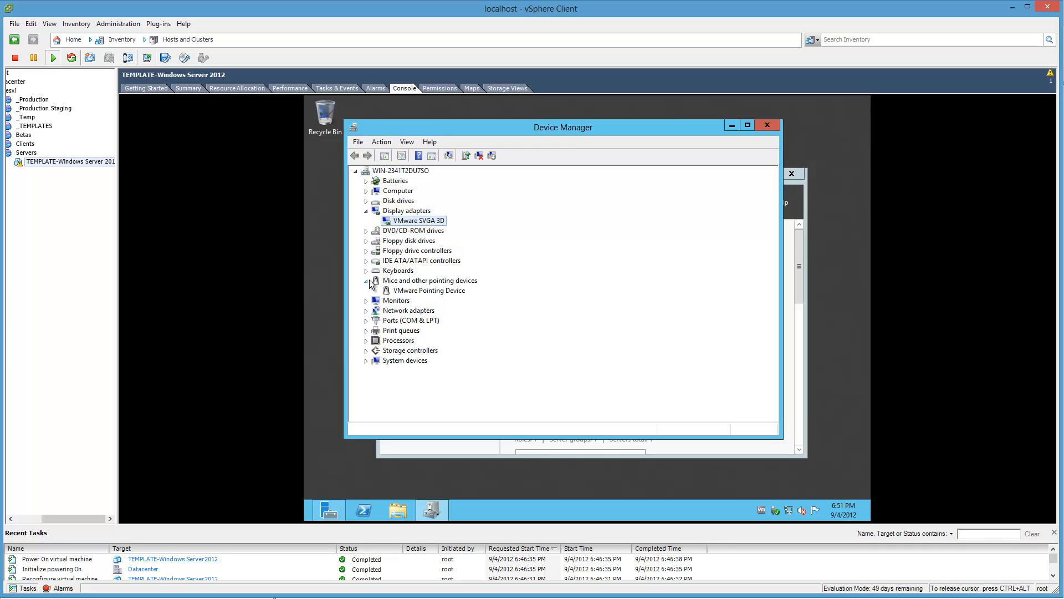
pyautogui.click(366, 311)
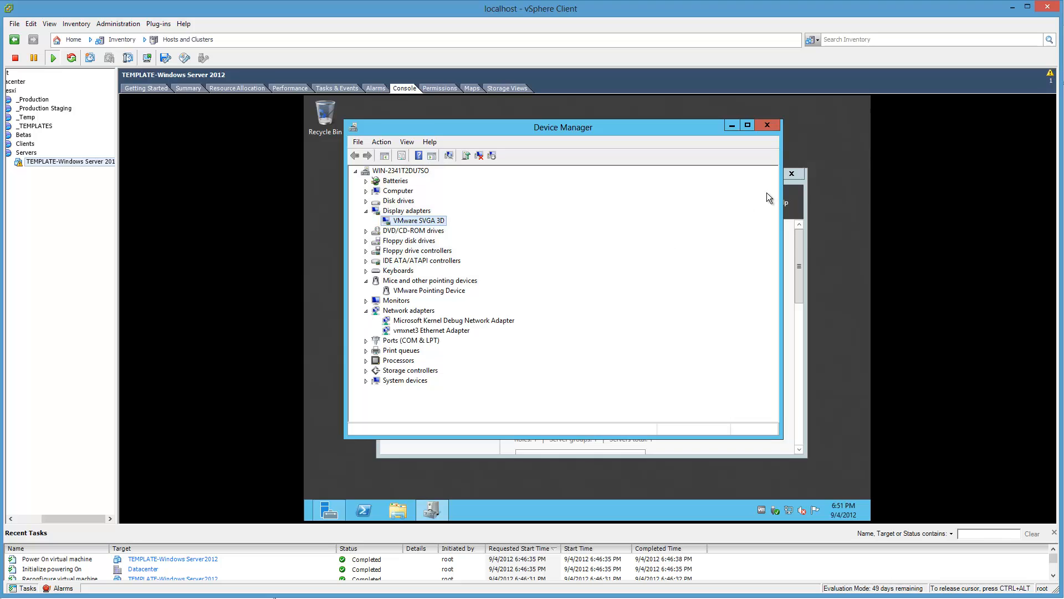
# Step: Review the driver information in the vmxnet3 Ethernet Adapter's properties and close them
pyautogui.rightClick(402, 331)
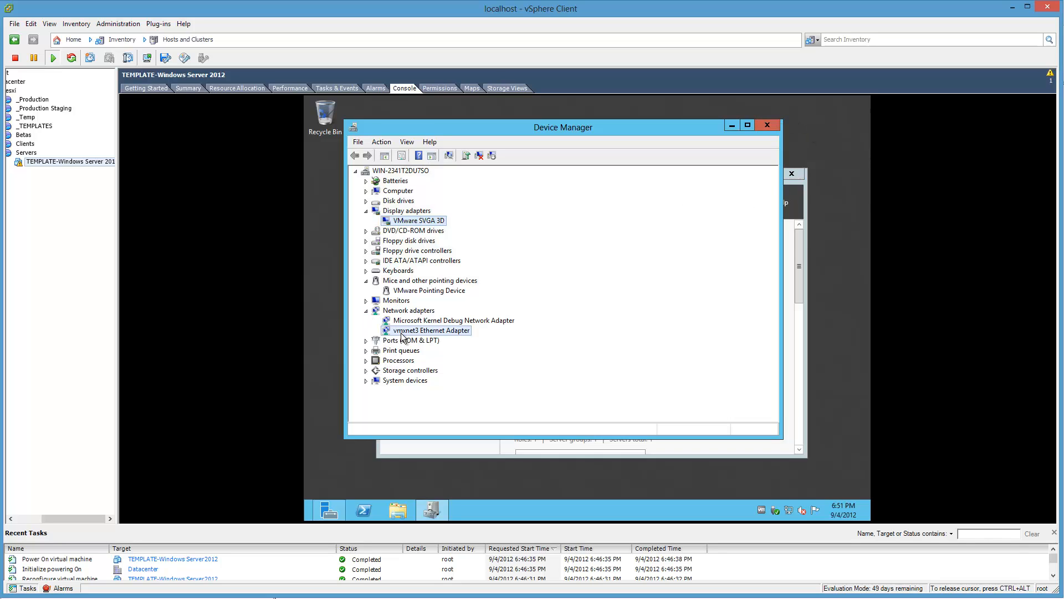
pyautogui.click(444, 393)
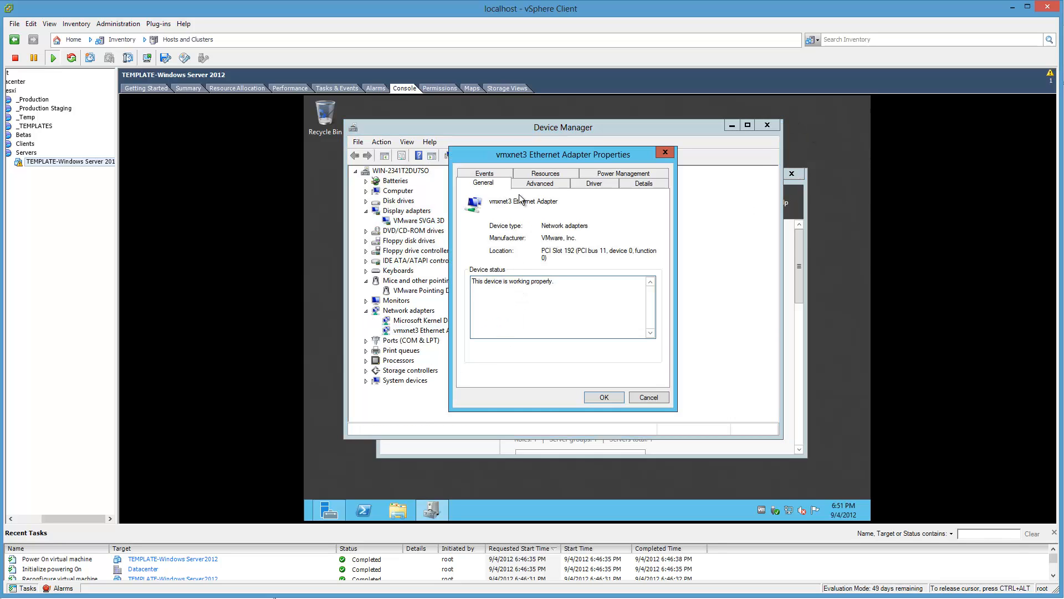
pyautogui.click(575, 185)
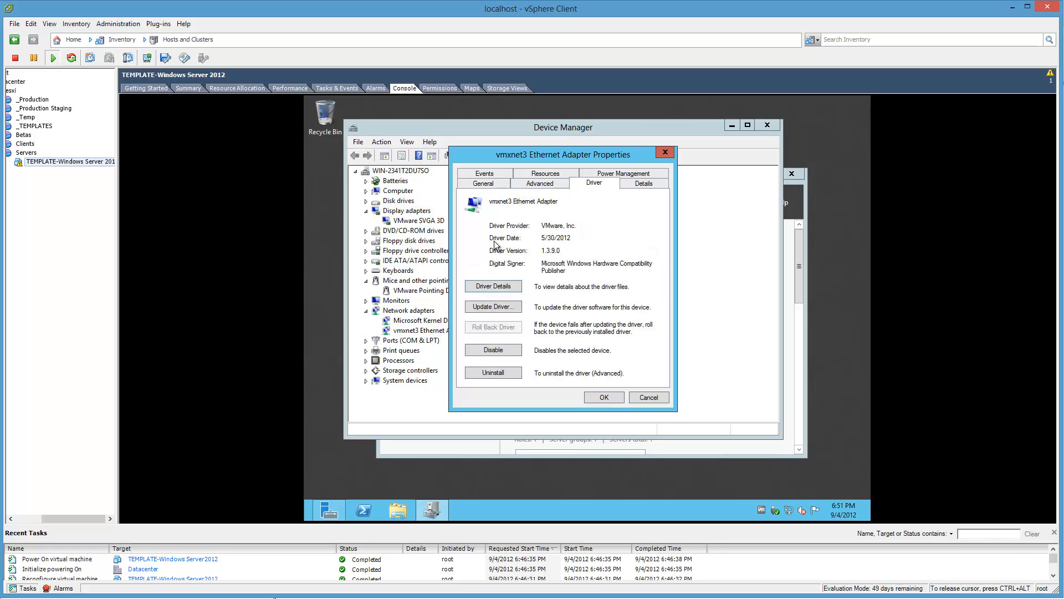
pyautogui.press('Escape')
# Step: Review the driver information in the VMware Pointing Device's properties and close them
pyautogui.rightClick(459, 290)
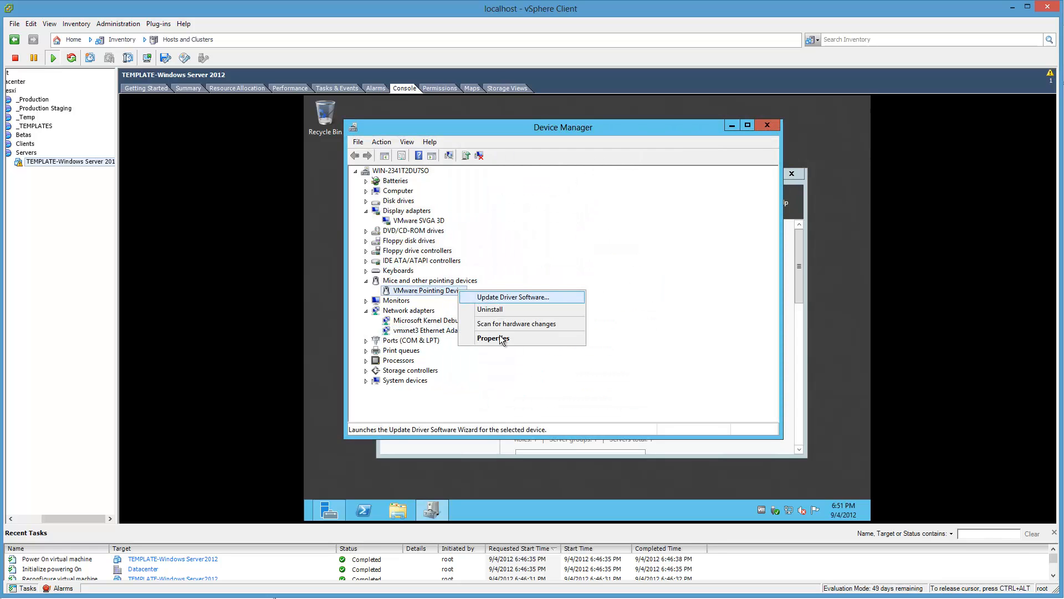
pyautogui.click(493, 338)
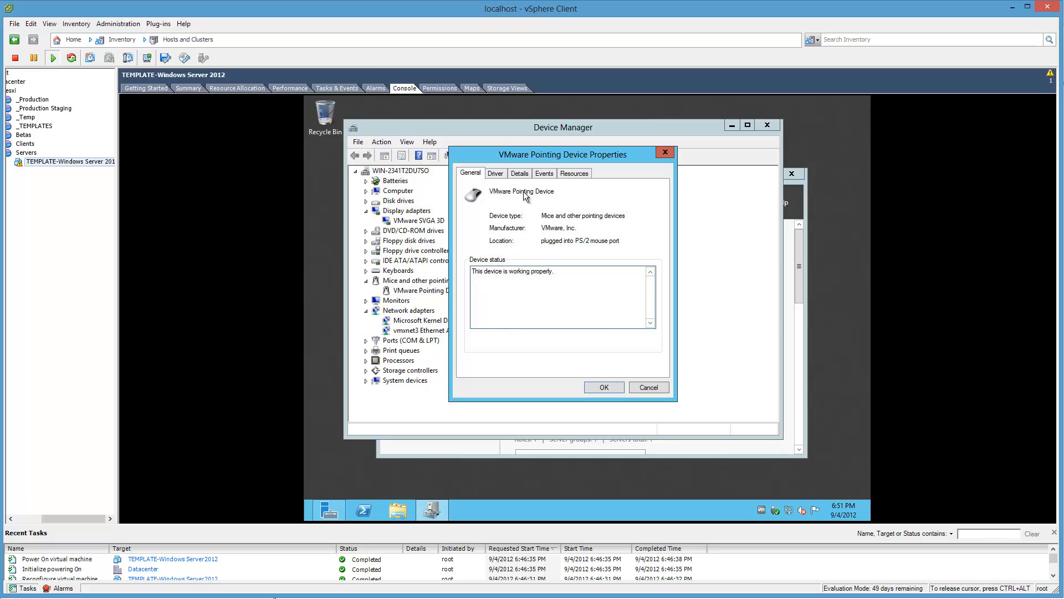
pyautogui.click(499, 174)
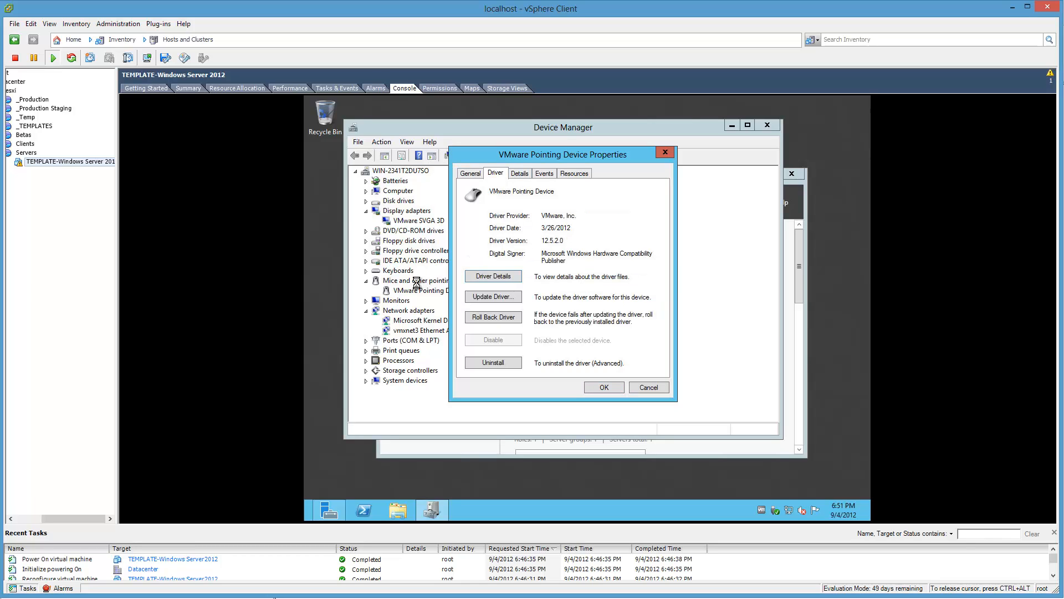
pyautogui.press('Escape')
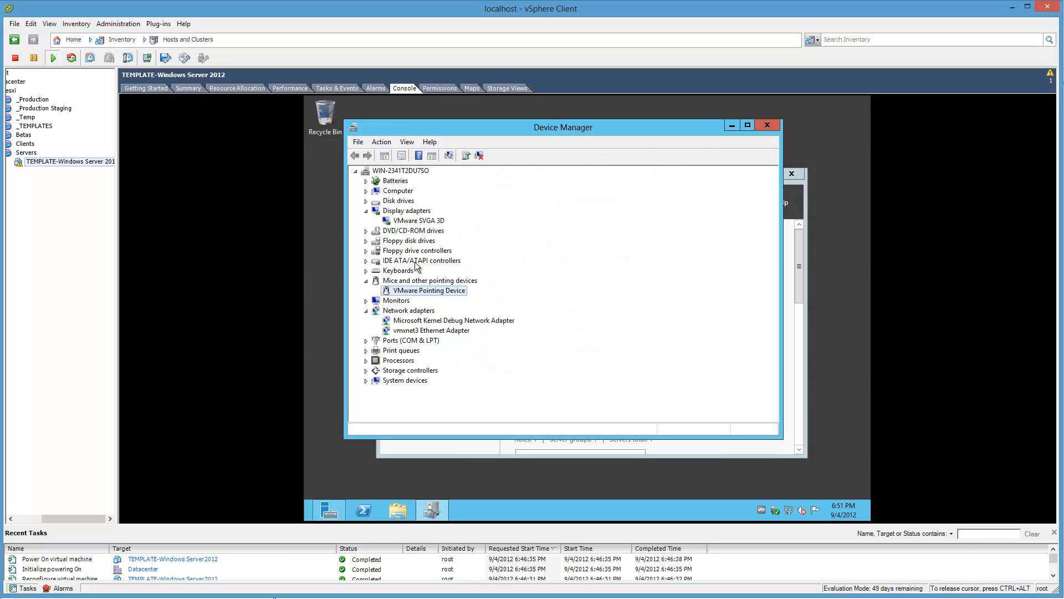
# Step: Expand the IDE and storage controllers and review the driver information of the LSI SAS 3000 series adapter
pyautogui.click(375, 261)
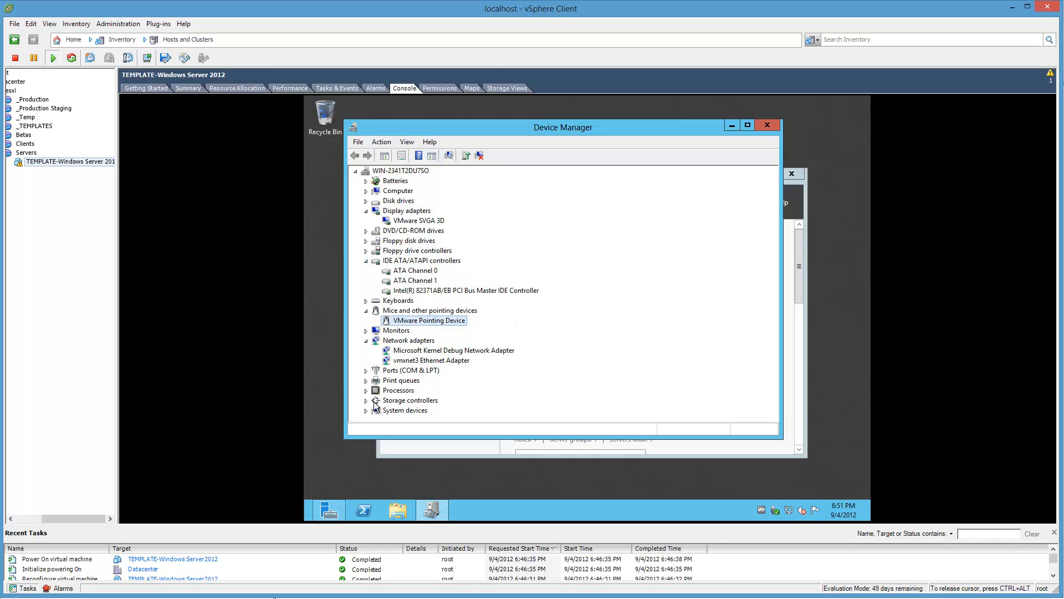
pyautogui.click(369, 399)
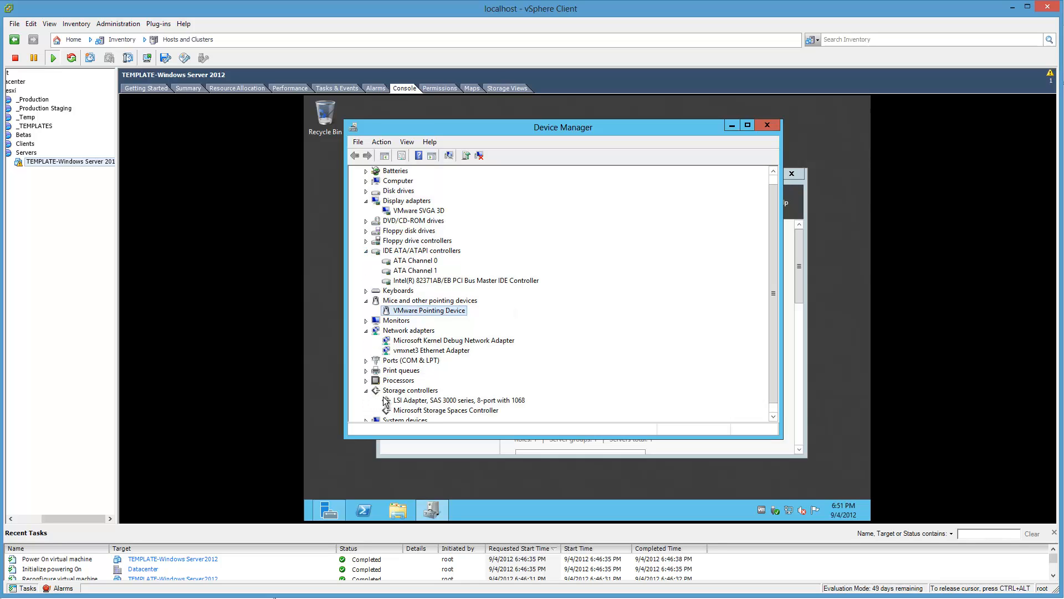
pyautogui.rightClick(421, 399)
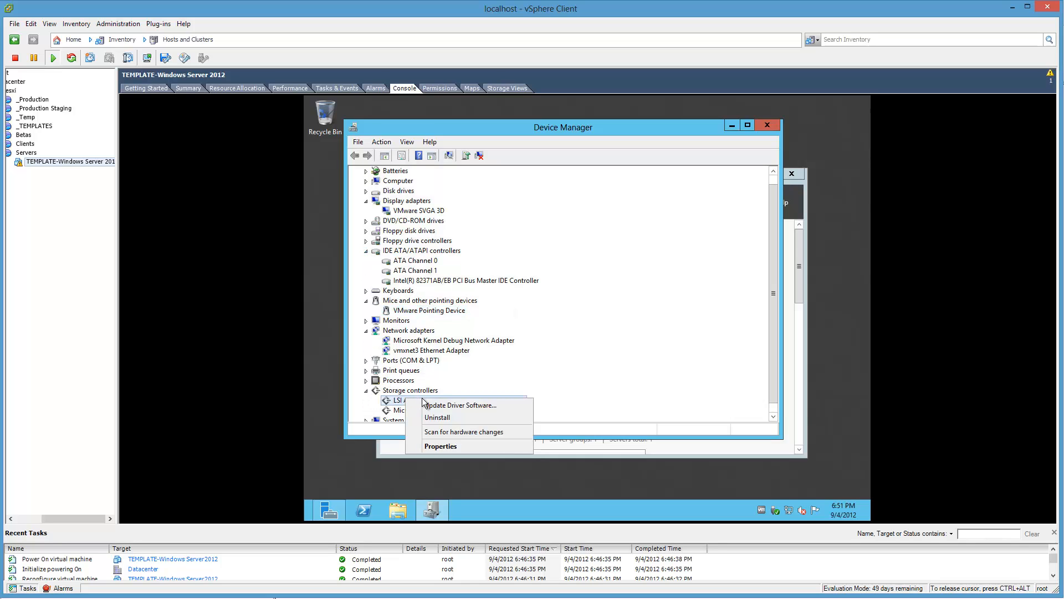
pyautogui.click(439, 447)
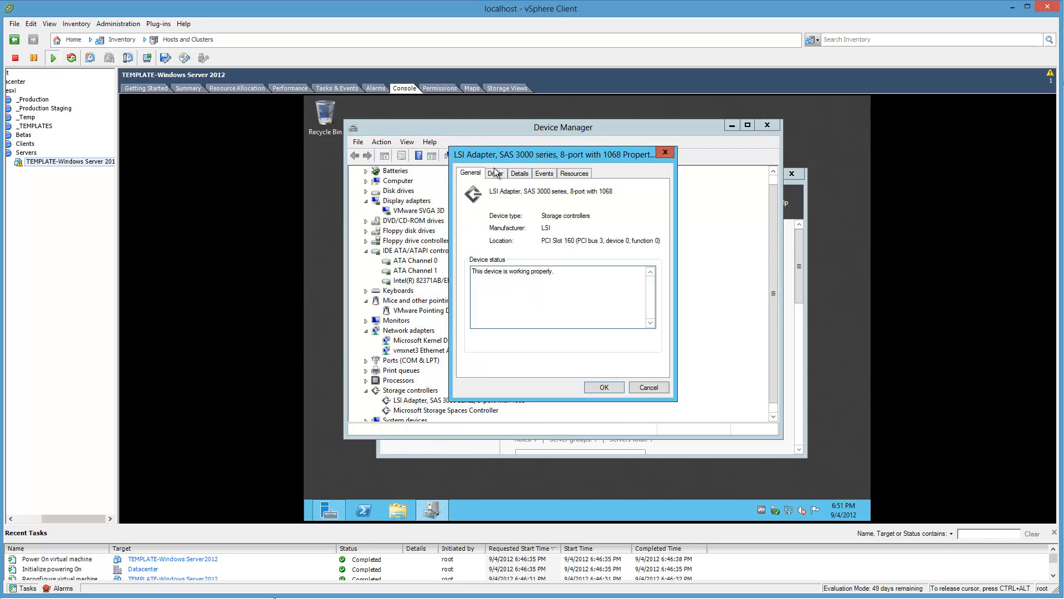
pyautogui.click(494, 169)
pyautogui.press('Escape')
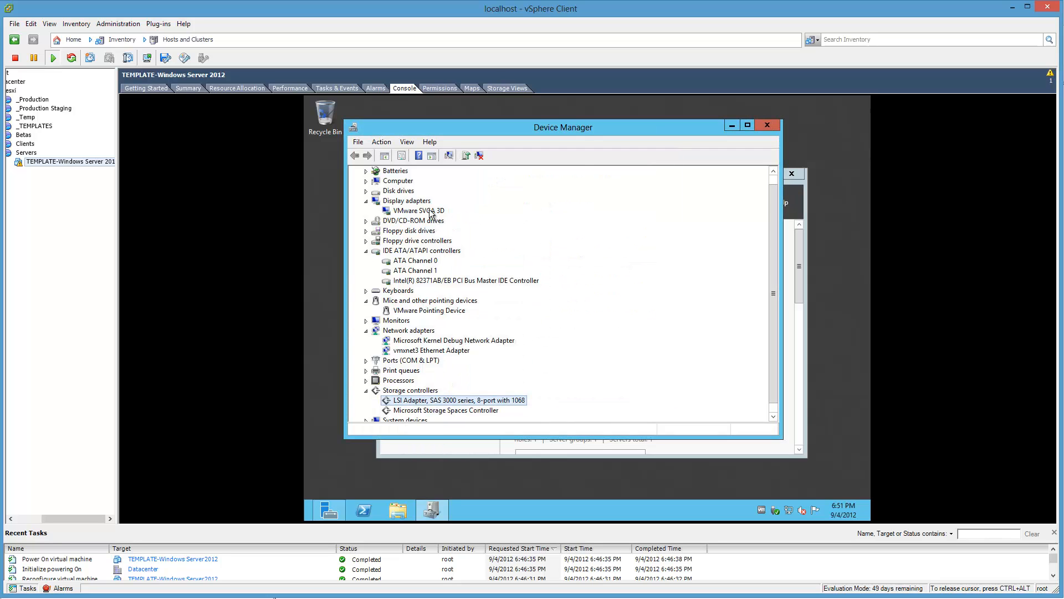
# Step: Review the driver information in the VMware SVGA 3D display adapter's properties and close them
pyautogui.rightClick(429, 210)
pyautogui.click(463, 269)
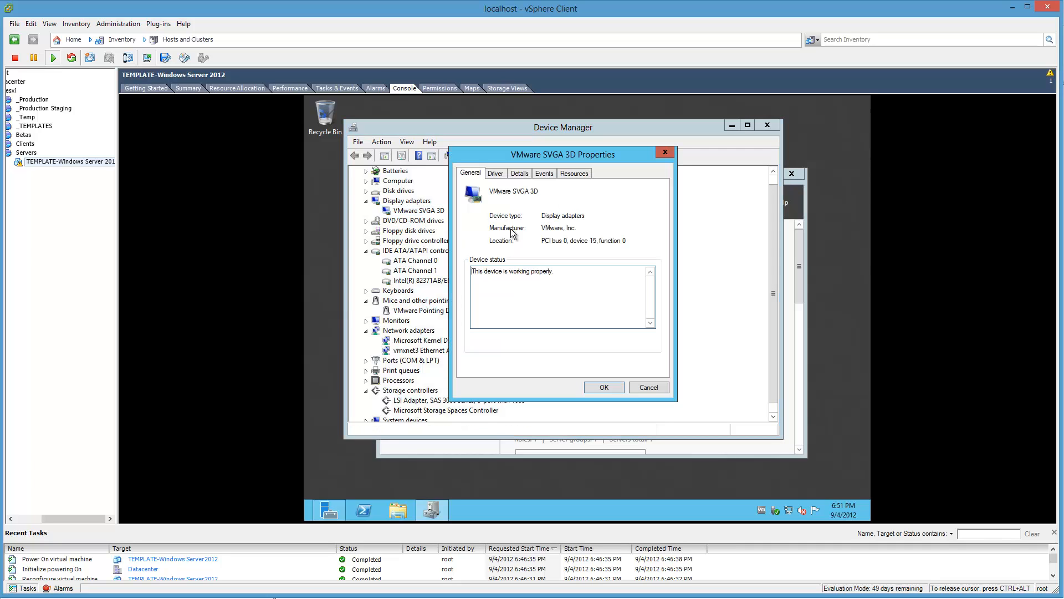
pyautogui.click(495, 174)
pyautogui.press('Escape')
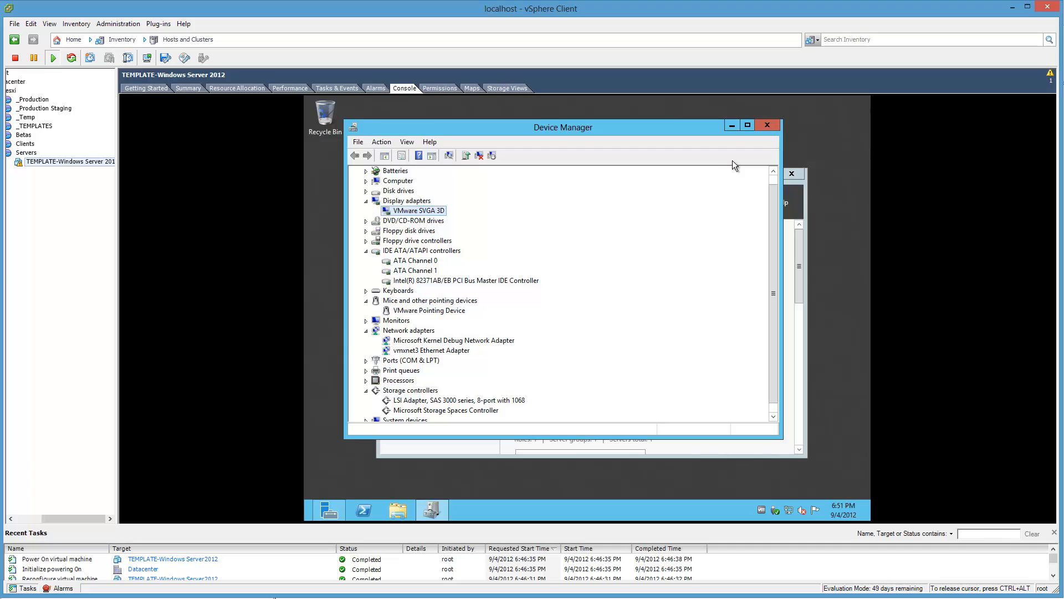
# Step: Close Device Manager and Server Manager to leave the guest's desktop clear
pyautogui.click(762, 123)
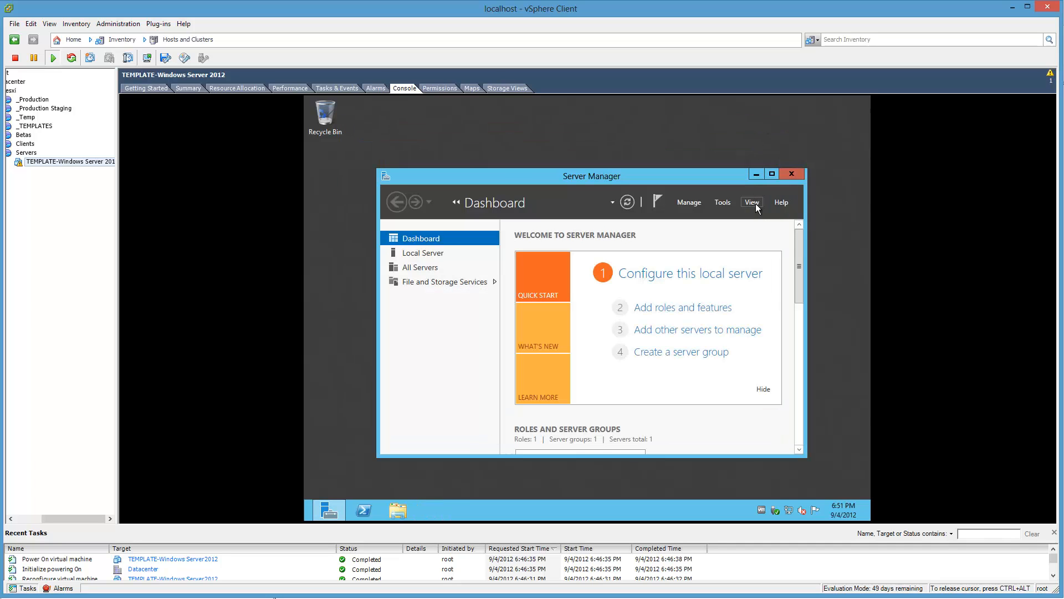
pyautogui.click(791, 174)
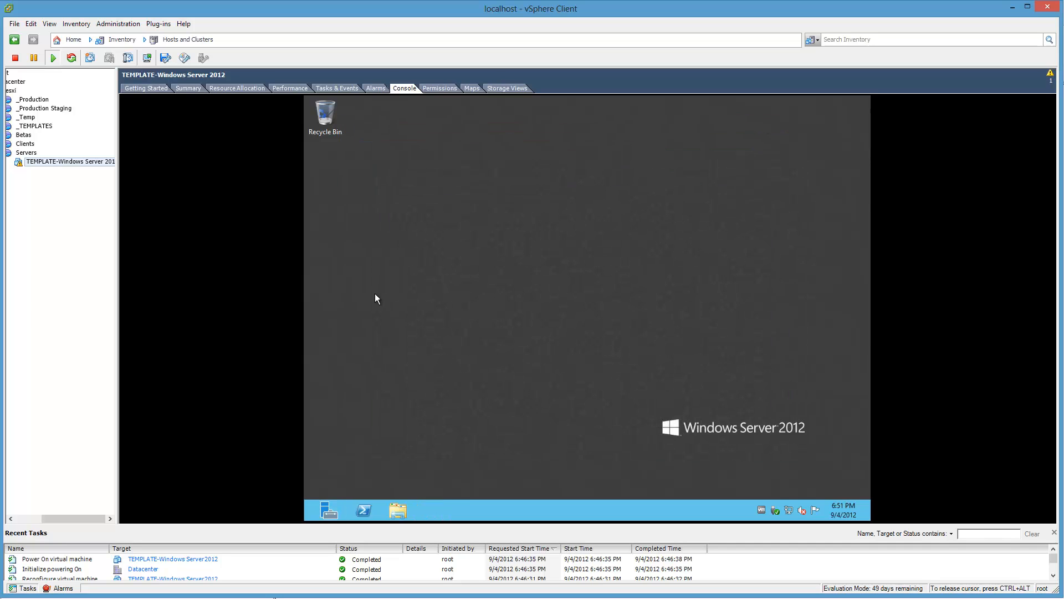
pyautogui.rightClick(92, 167)
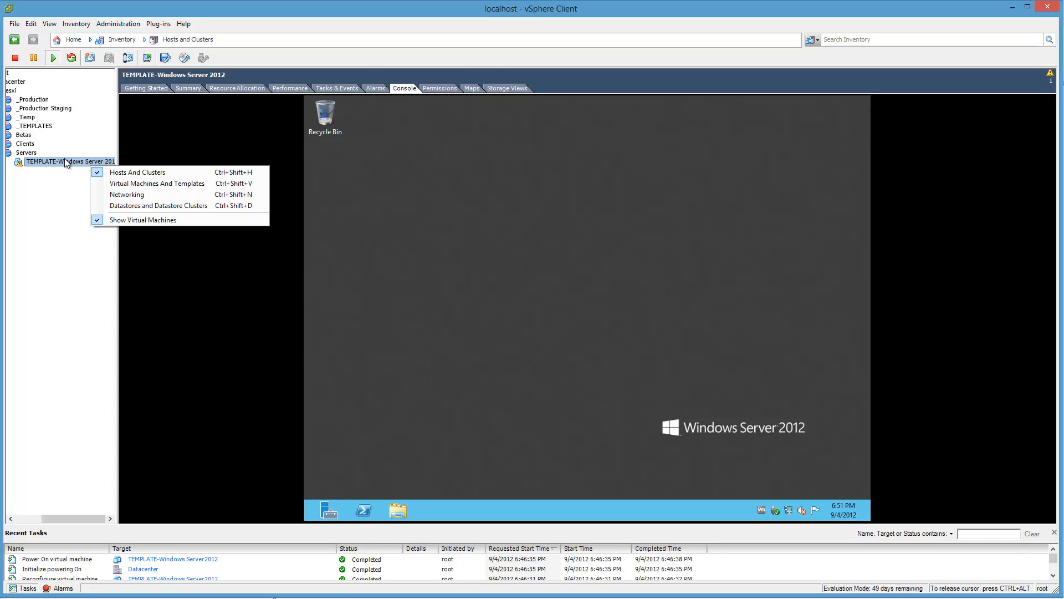
pyautogui.click(66, 159)
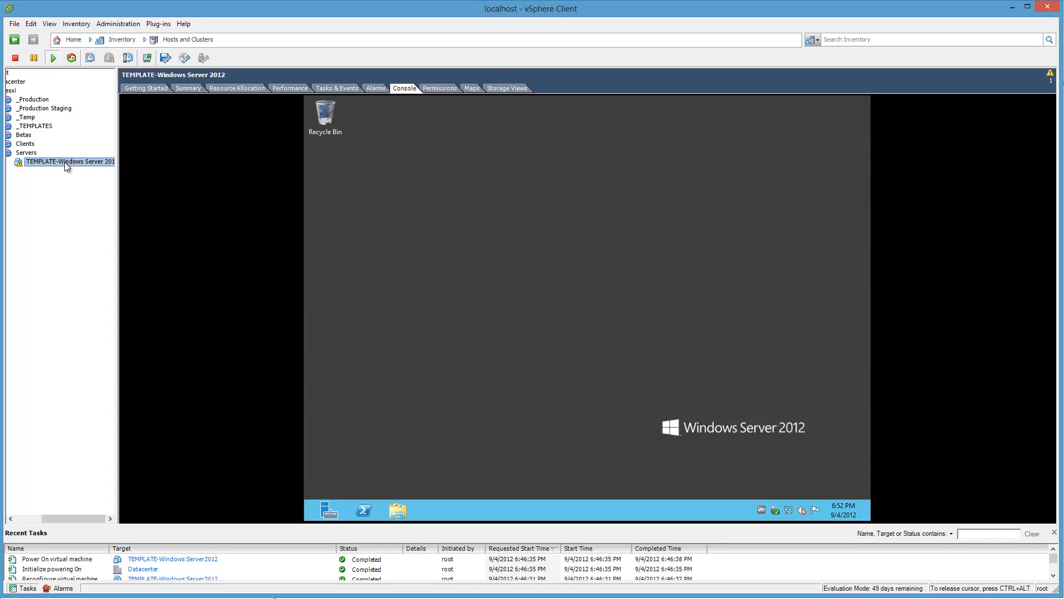
pyautogui.rightClick(64, 161)
pyautogui.moveTo(99, 171)
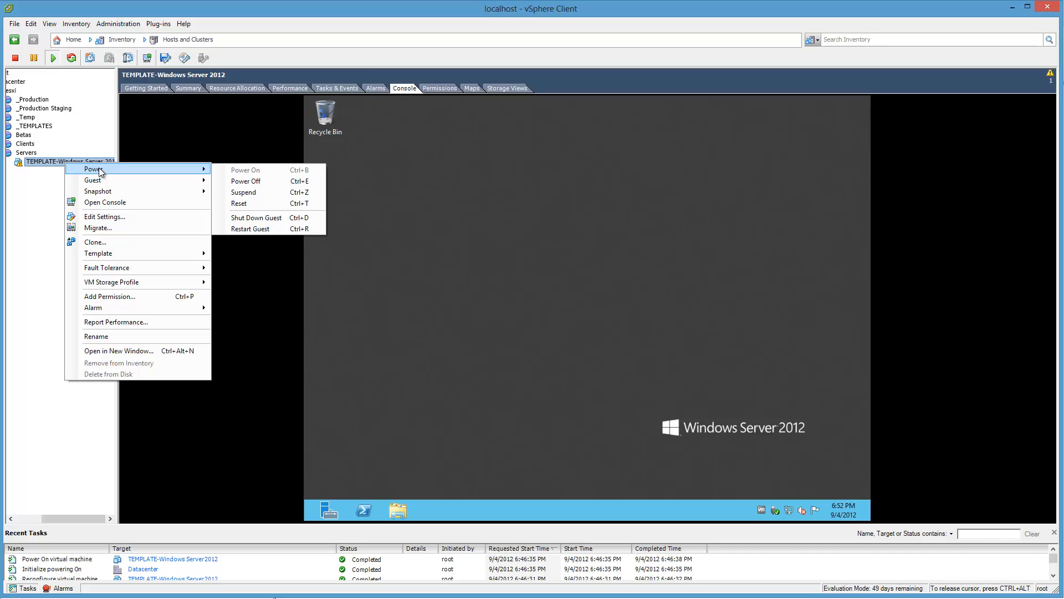
pyautogui.click(310, 218)
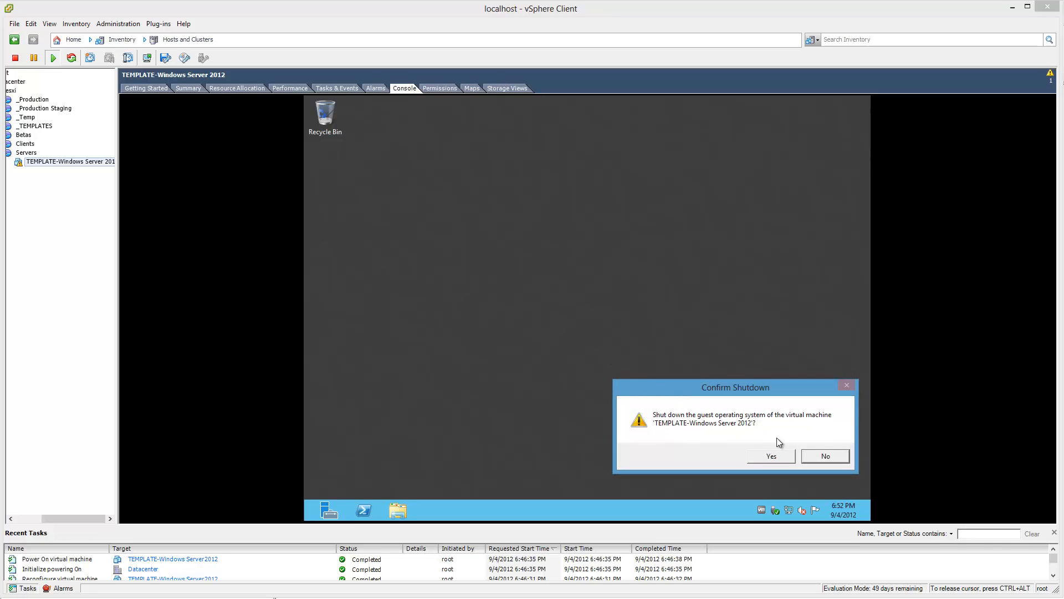
pyautogui.click(817, 458)
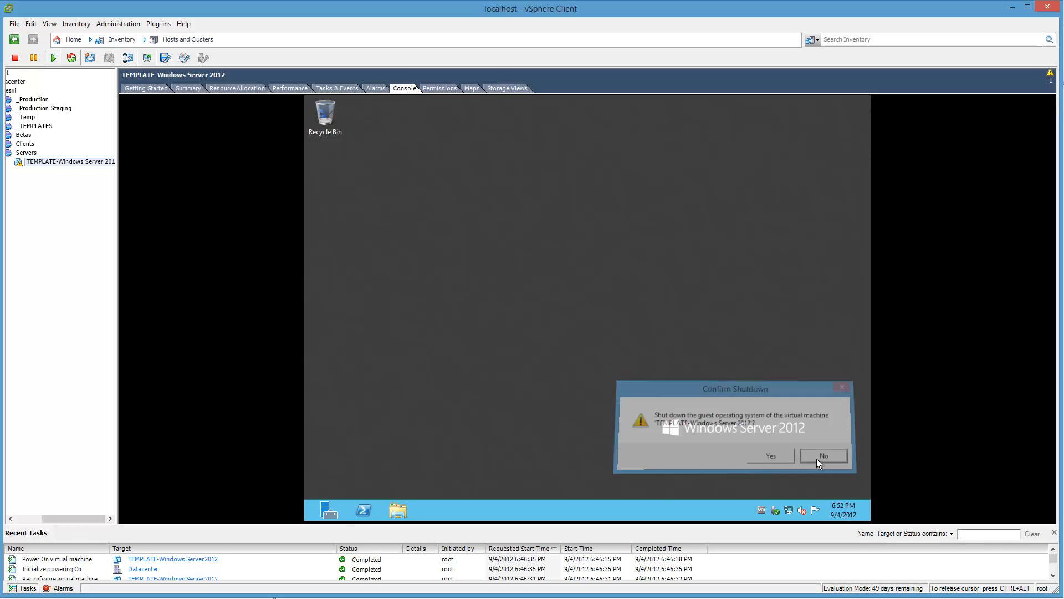
# Step: Open the About VMware Tools information in the guest to check the version and service status
pyautogui.rightClick(761, 506)
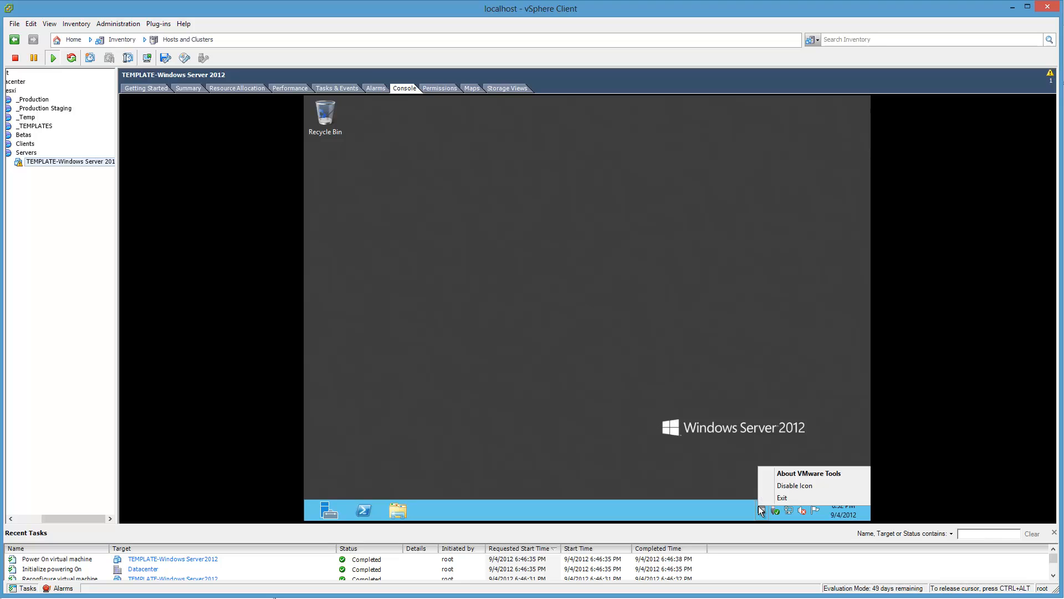
pyautogui.doubleClick(760, 512)
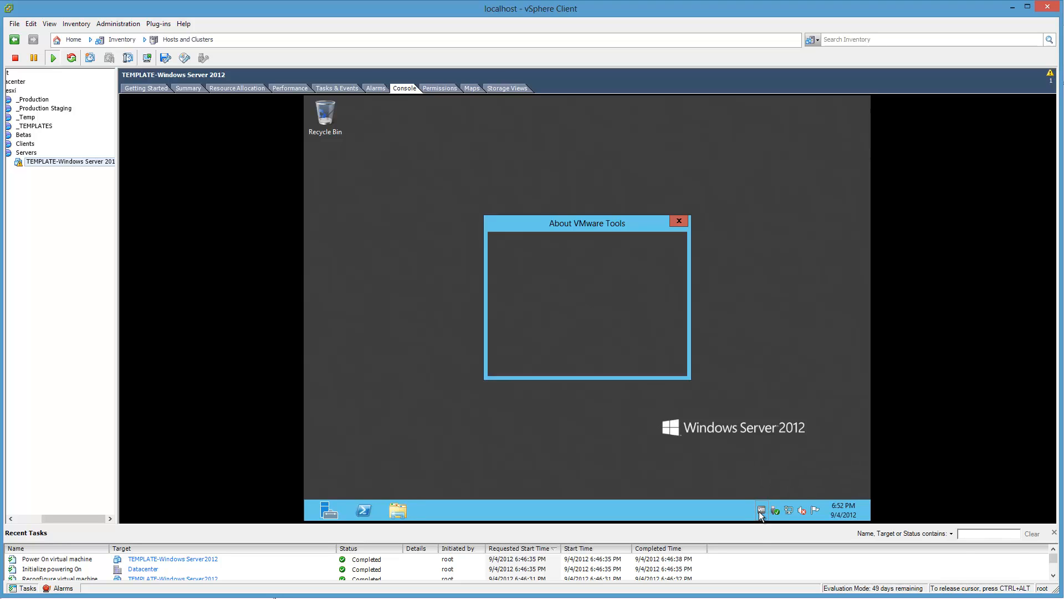
# Step: Enable Internet time synchronization with time.windows.com in the guest, update the clock immediately, and close the date and VMware Tools windows
pyautogui.rightClick(841, 505)
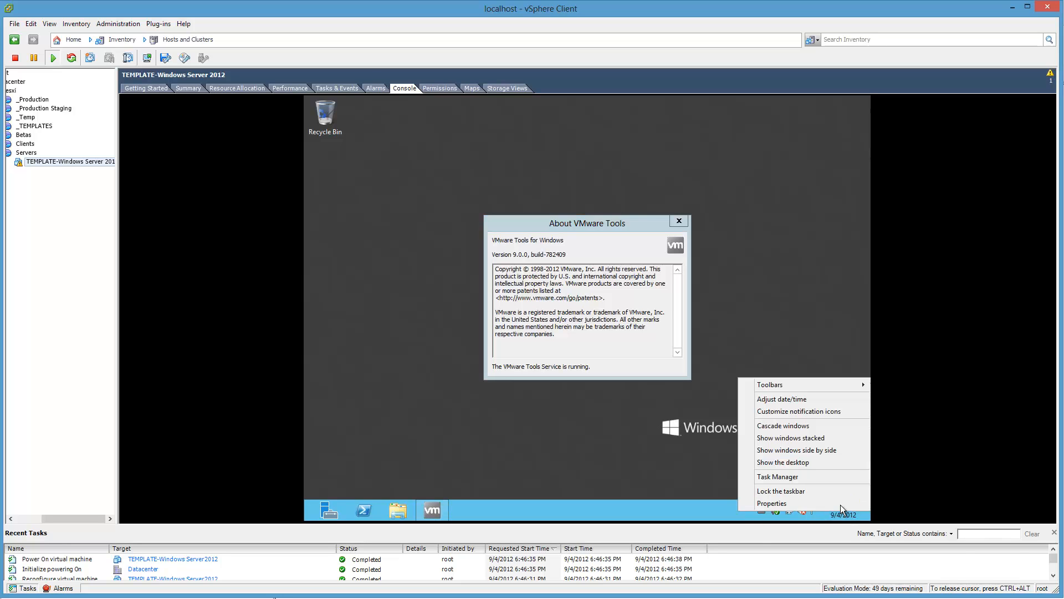
pyautogui.click(788, 399)
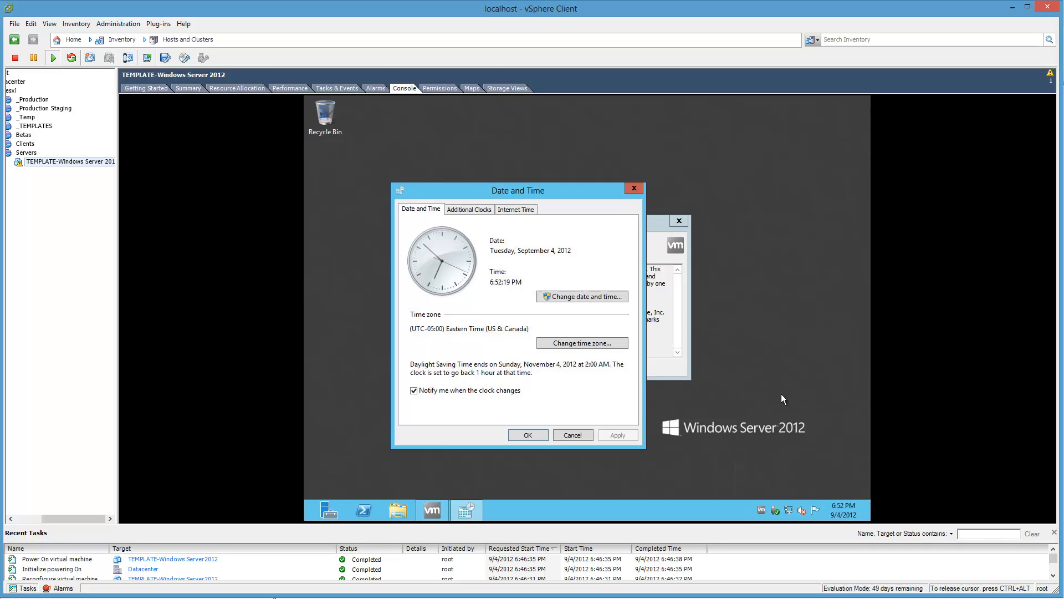
pyautogui.click(525, 211)
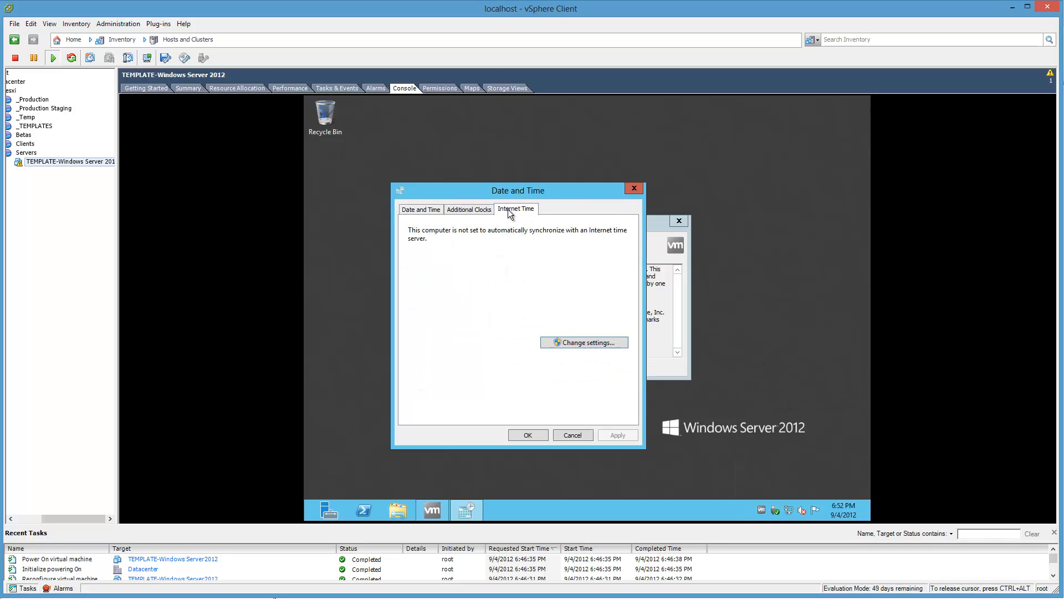
pyautogui.click(564, 340)
pyautogui.click(487, 241)
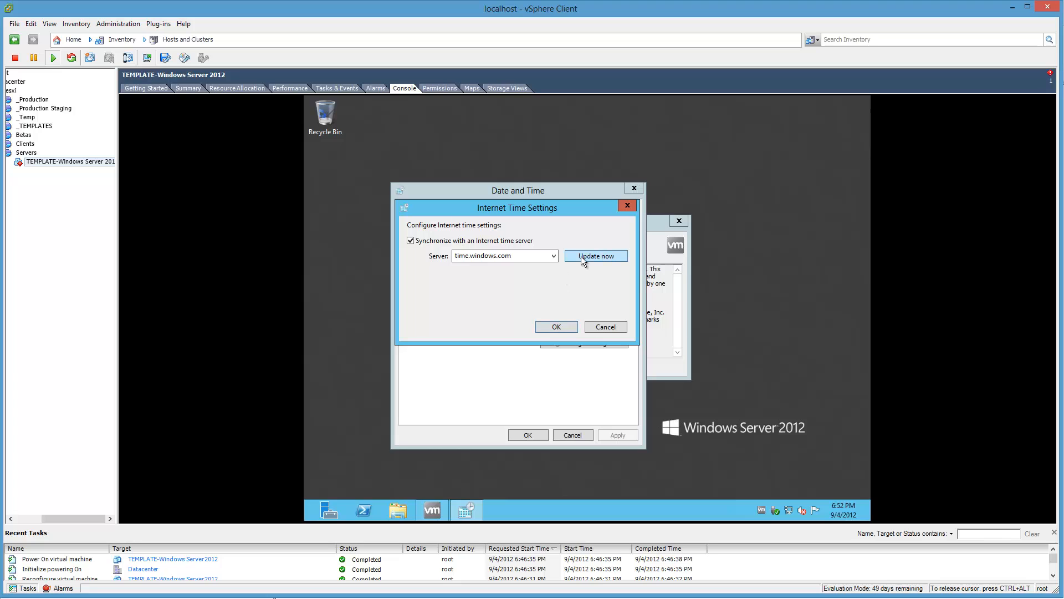
pyautogui.click(582, 256)
pyautogui.click(550, 326)
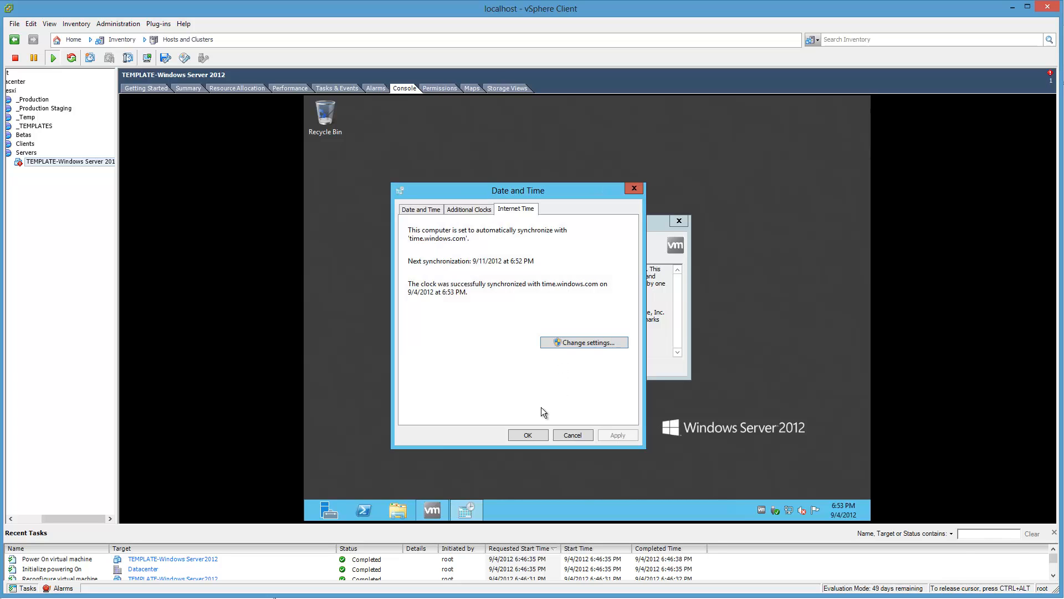
pyautogui.click(531, 434)
pyautogui.click(679, 221)
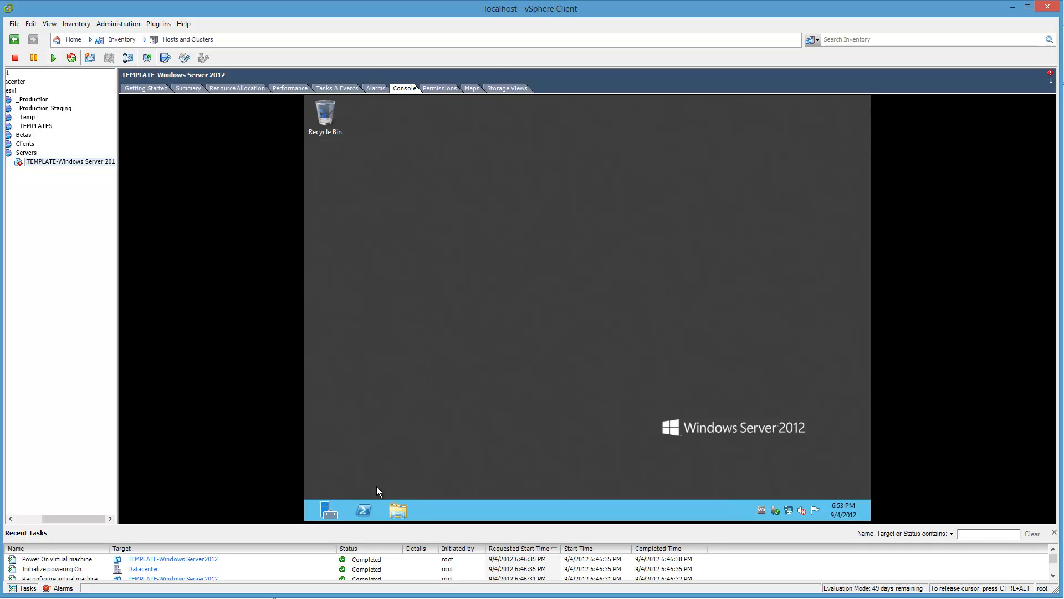
# Step: Bring up Remote Desktop Connection outside the guest console, move it beside the console, and check the template VM's summary
pyautogui.press('super+r')
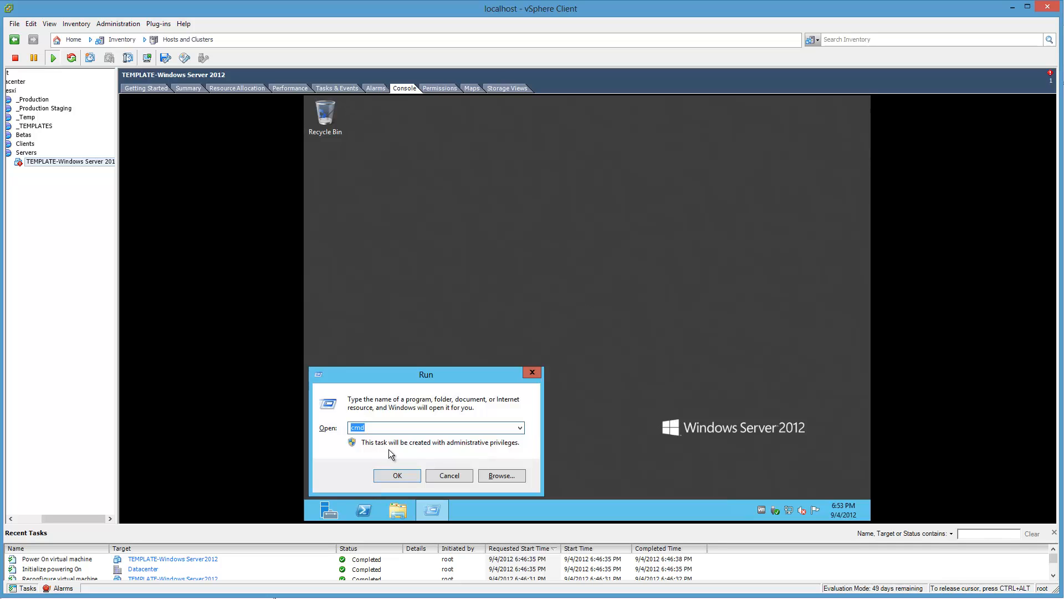
pyautogui.click(472, 476)
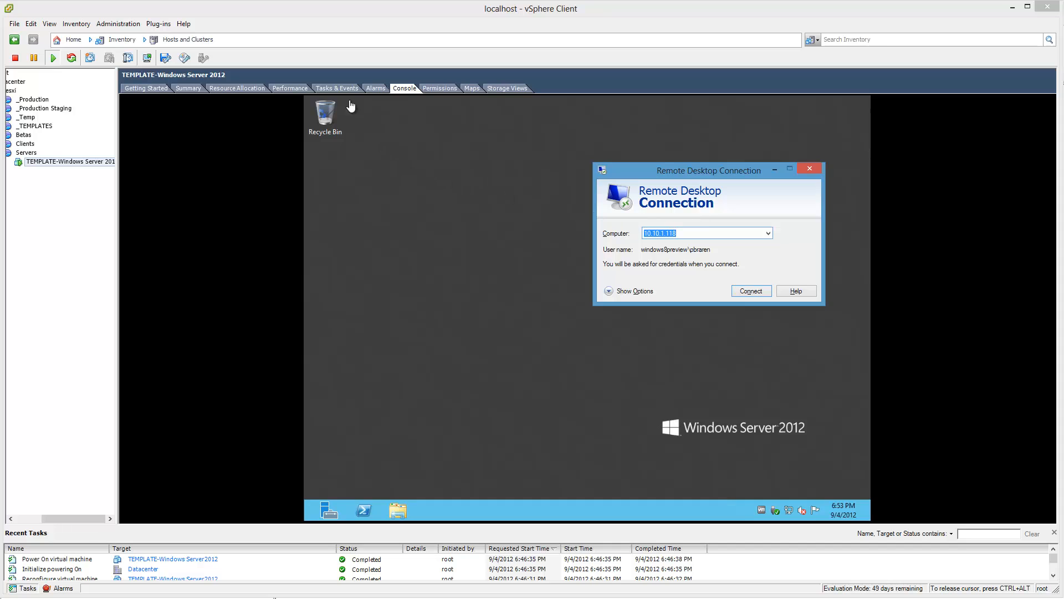
pyautogui.moveTo(720, 176); pyautogui.dragTo(997, 231)
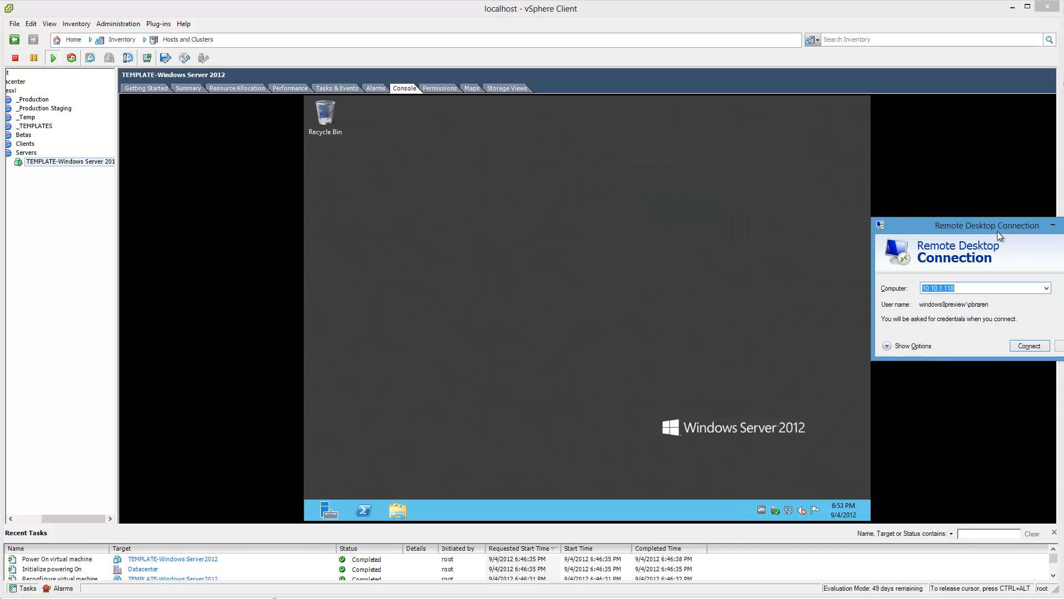
pyautogui.click(176, 88)
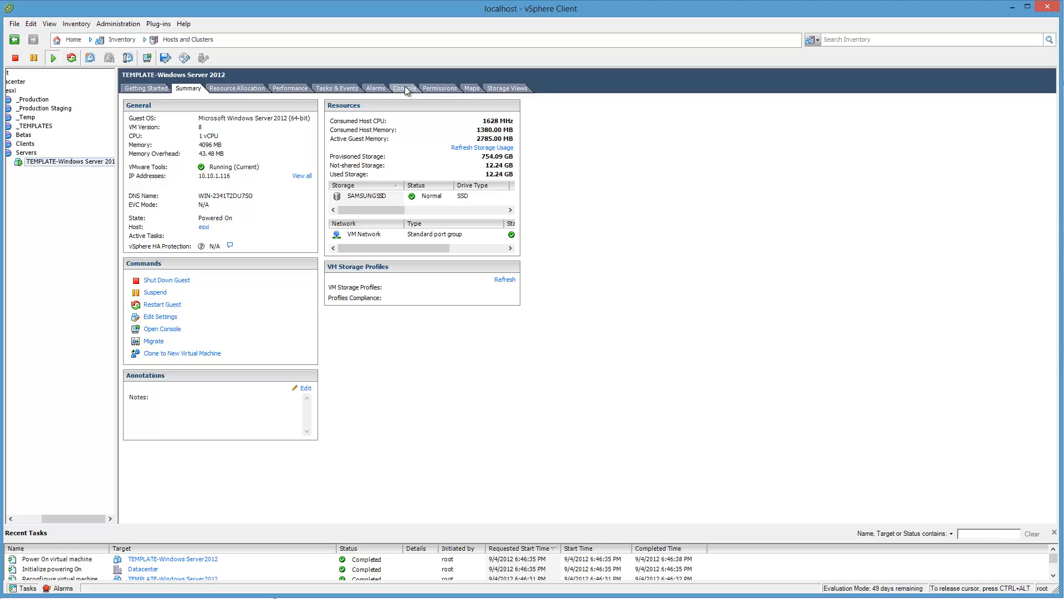
pyautogui.click(405, 87)
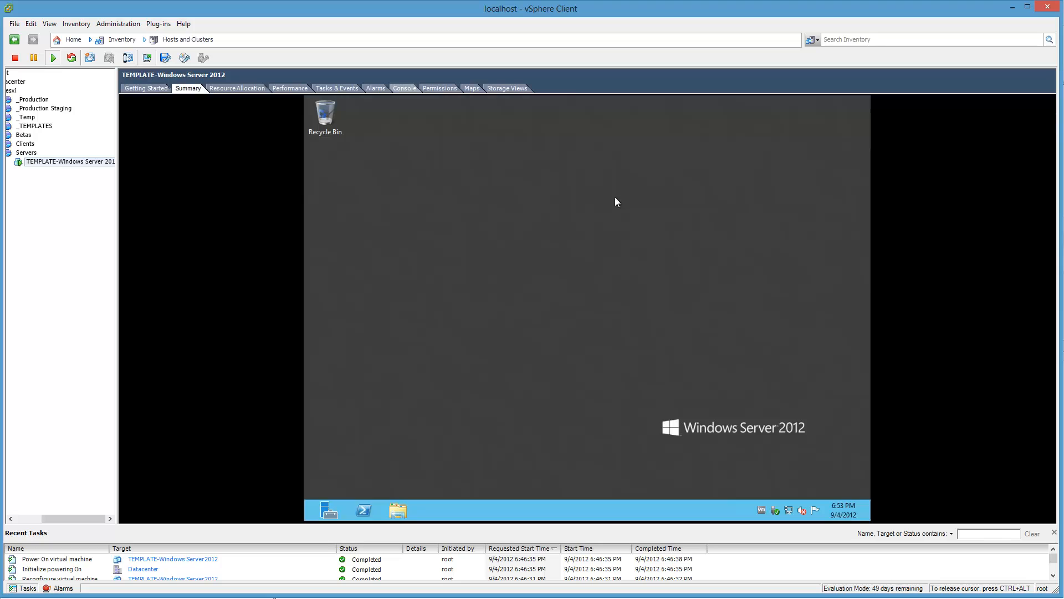
pyautogui.click(1063, 308)
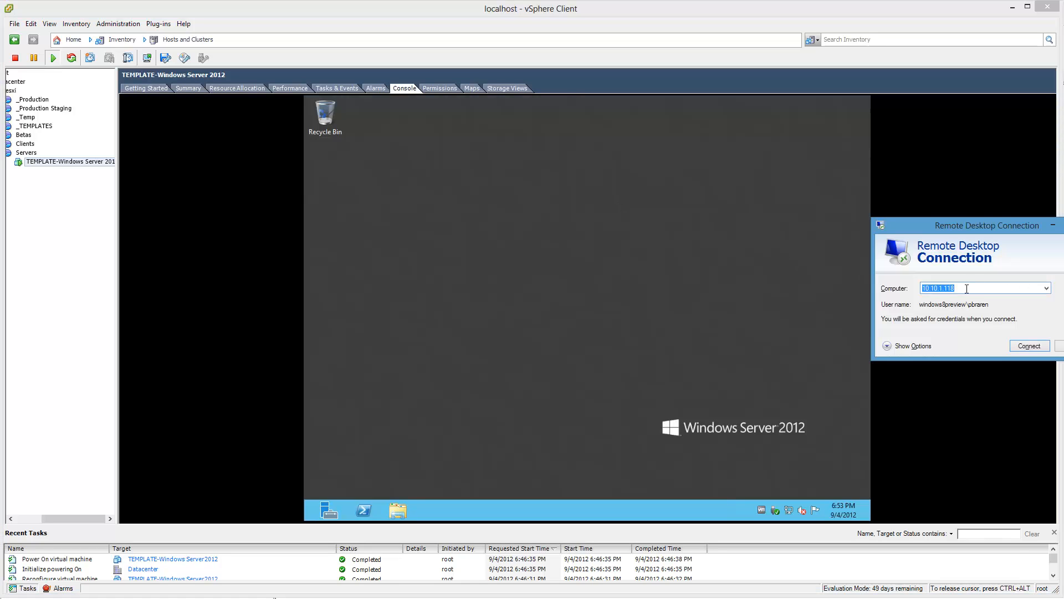
# Step: Try to connect through Remote Desktop to 10.10.1.116 using another account, Administrator, with its account password
pyautogui.write('10.10.1.116')
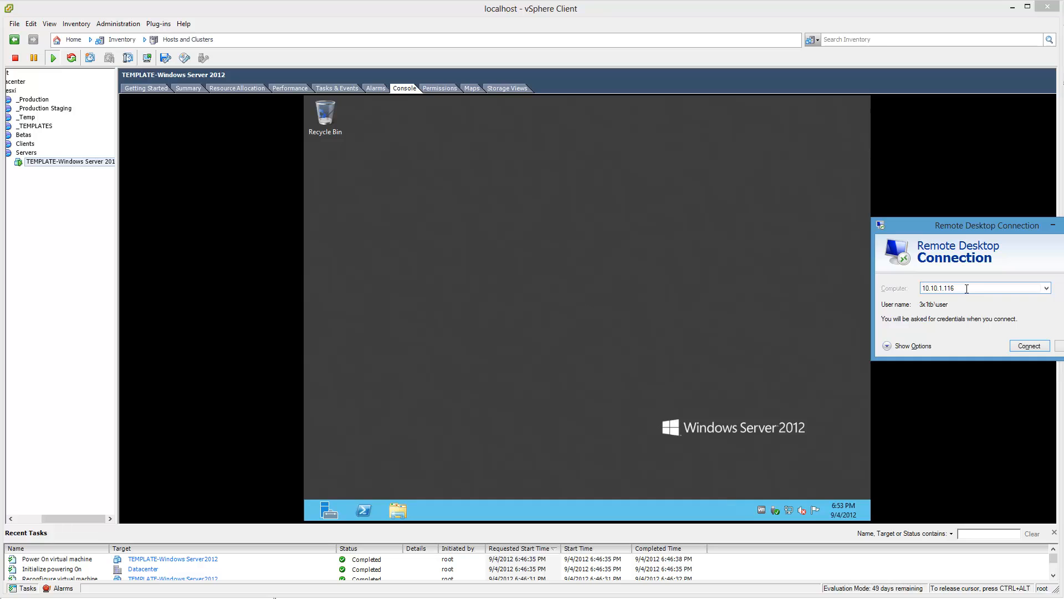
pyautogui.press('Return')
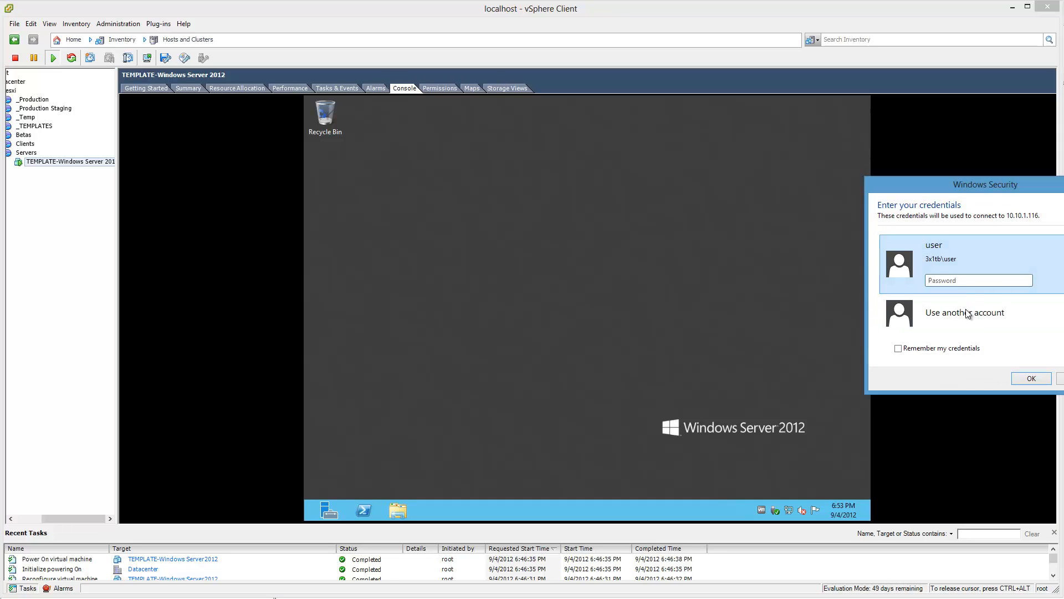
pyautogui.click(967, 314)
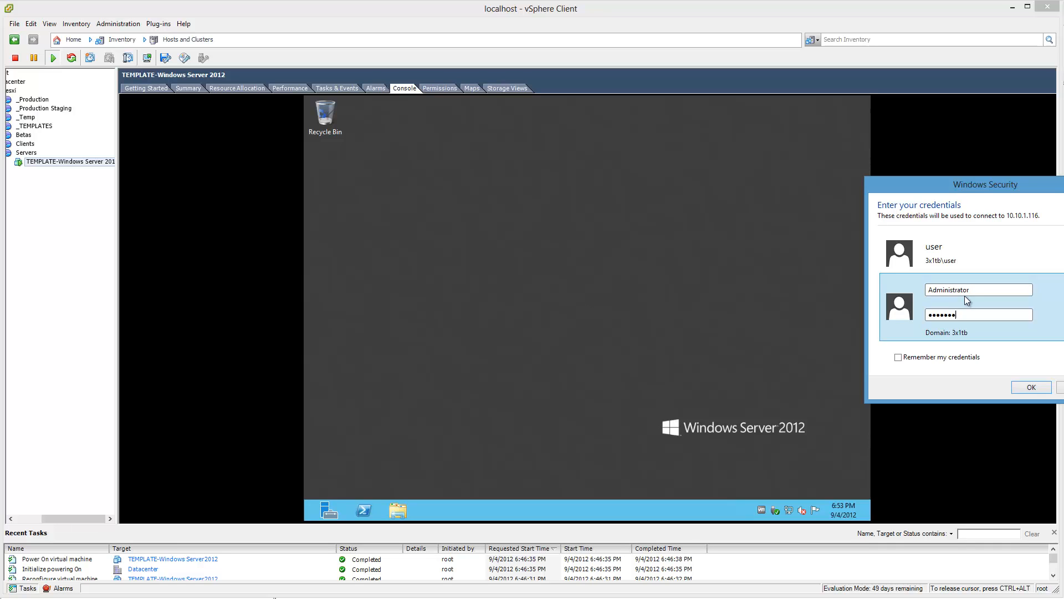
pyautogui.press('Return')
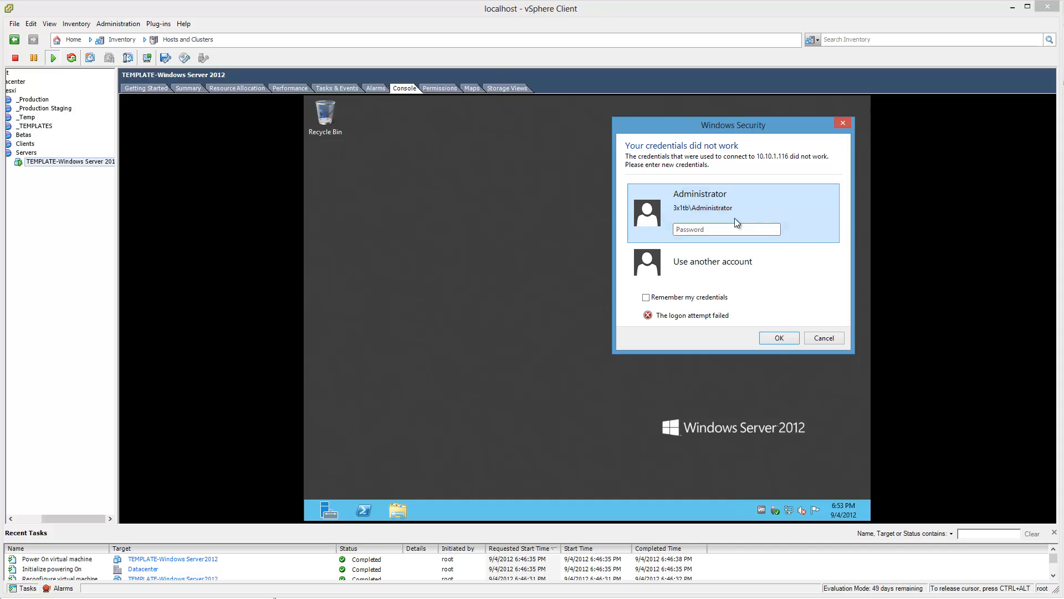
# Step: Re-enter the Administrator account password and accept the remote computer's certificate without being asked again for this computer
pyautogui.click(726, 232)
pyautogui.write('••••••••')
pyautogui.press('Return')
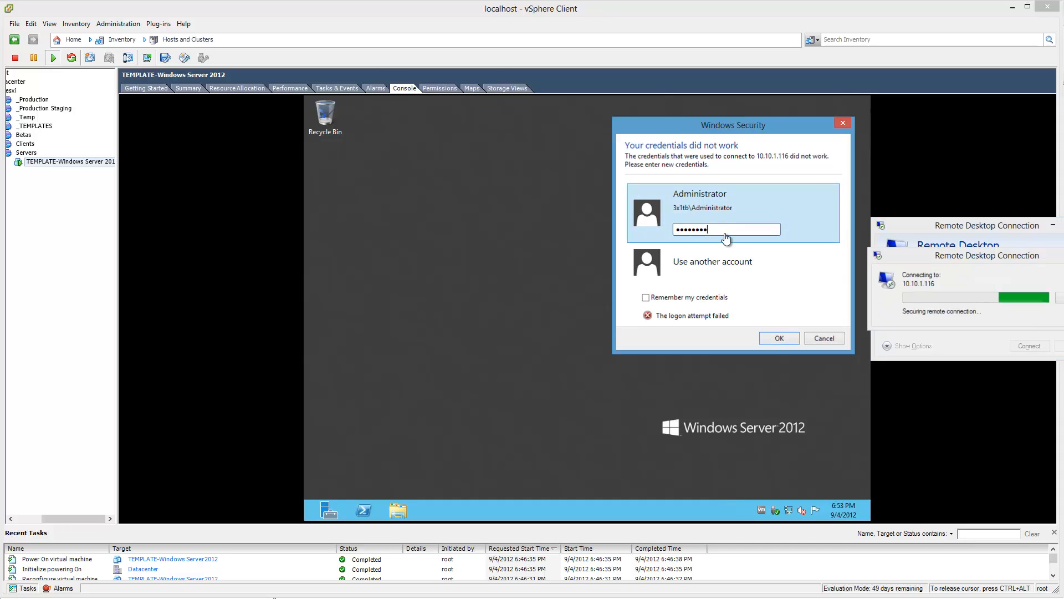
pyautogui.click(925, 363)
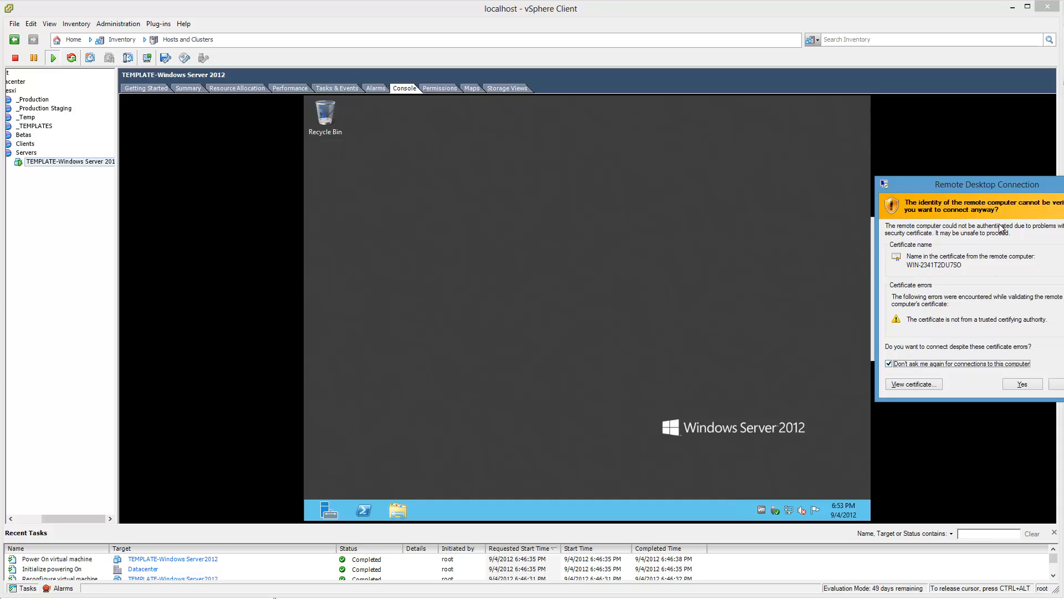
pyautogui.moveTo(990, 185); pyautogui.dragTo(829, 168)
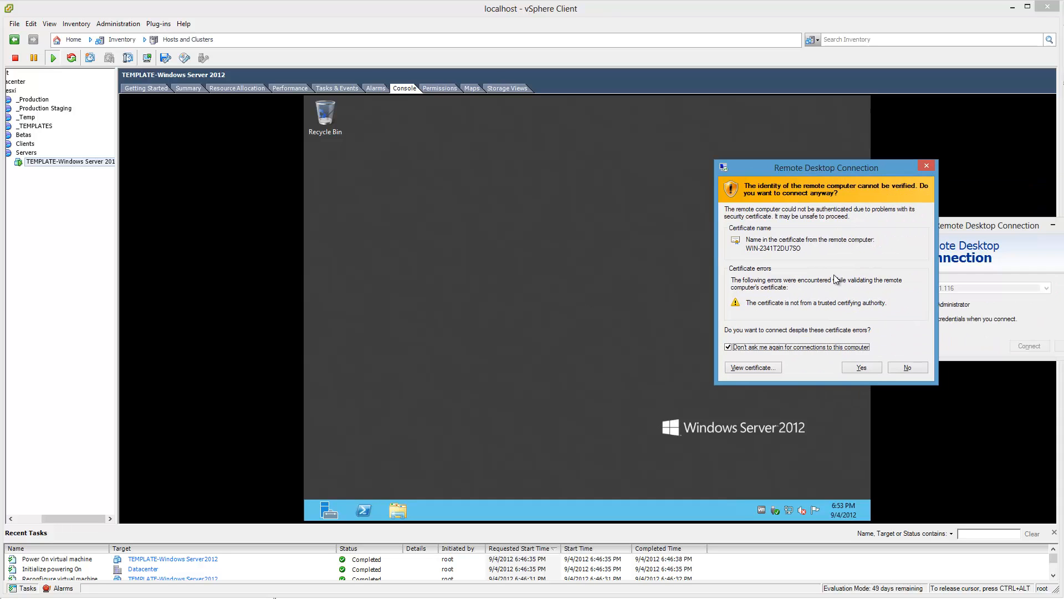
pyautogui.click(874, 367)
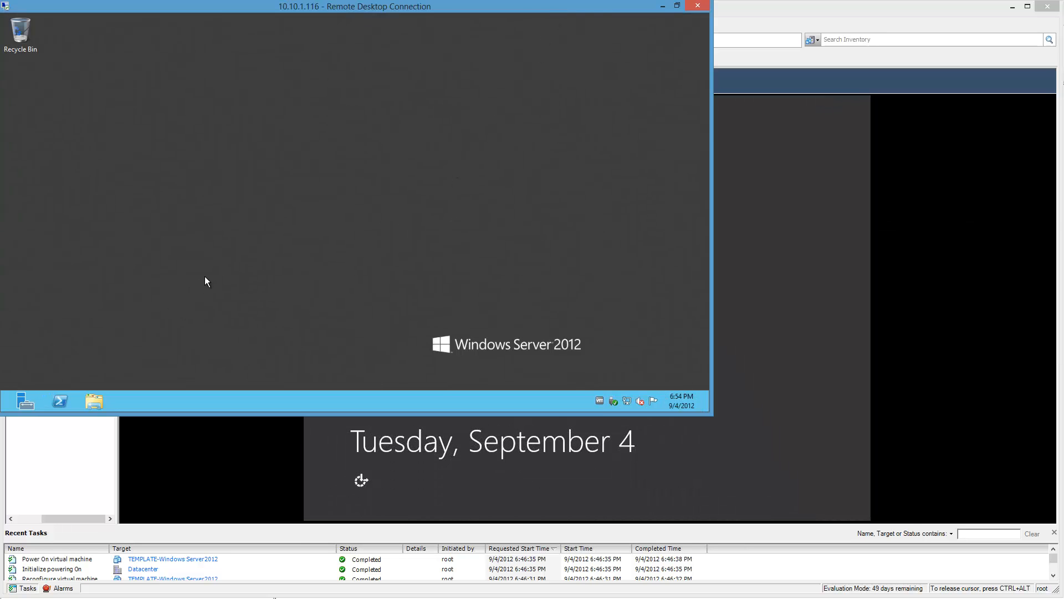
pyautogui.rightClick(225, 261)
pyautogui.click(182, 206)
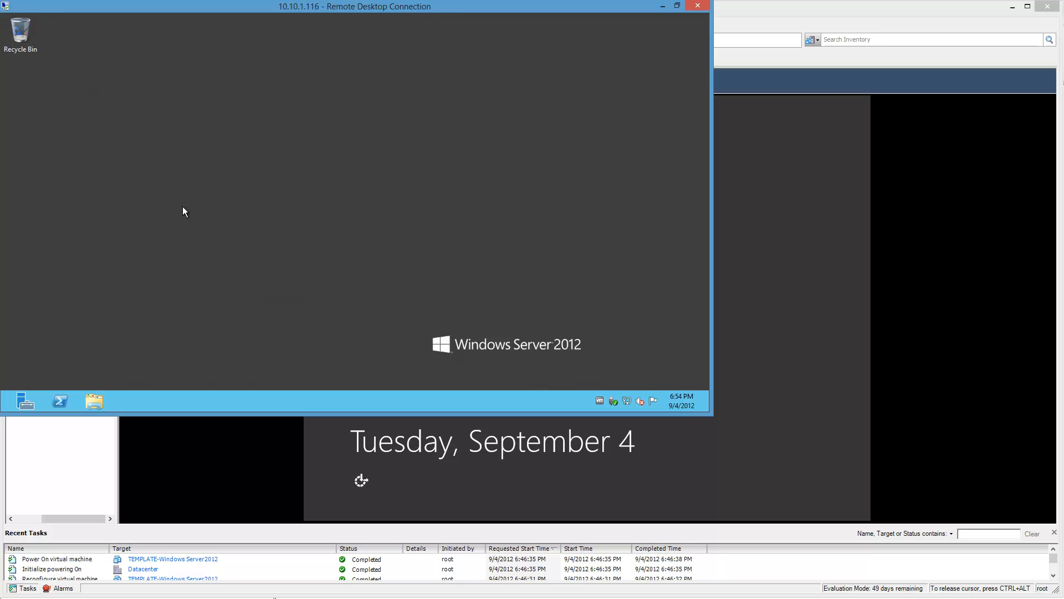
pyautogui.rightClick(426, 222)
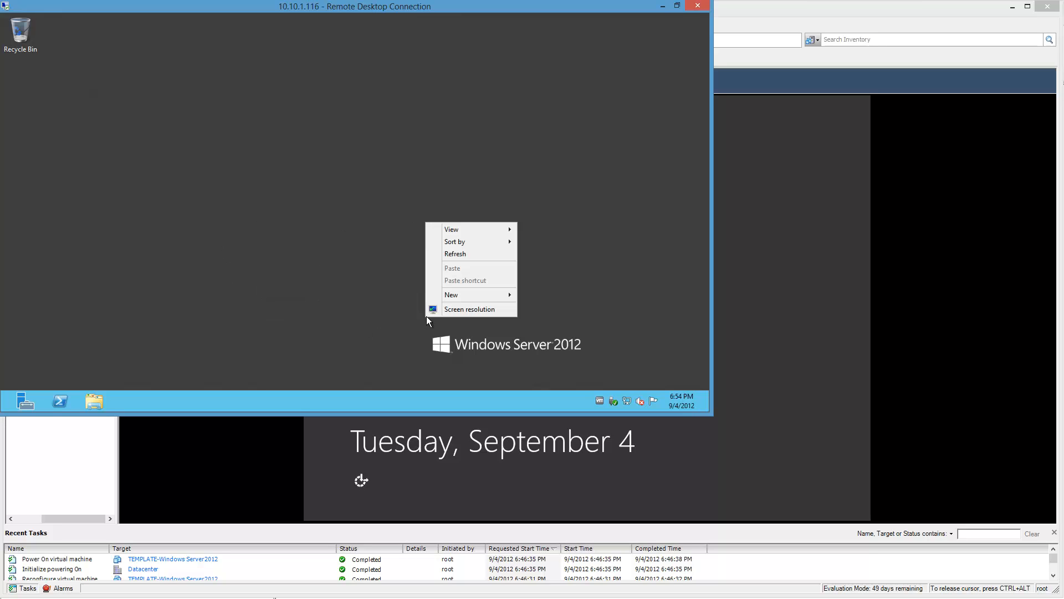
pyautogui.click(358, 294)
# Step: Shut down the guest from the Remote Desktop session with the reason Other (Unplanned)
pyautogui.moveTo(693, 10)
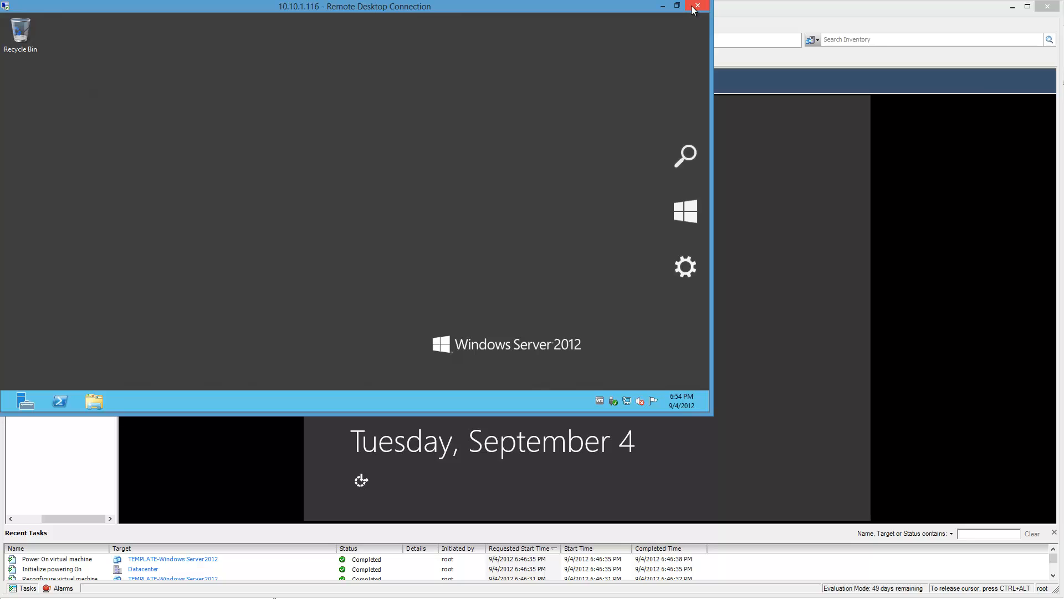
pyautogui.click(686, 267)
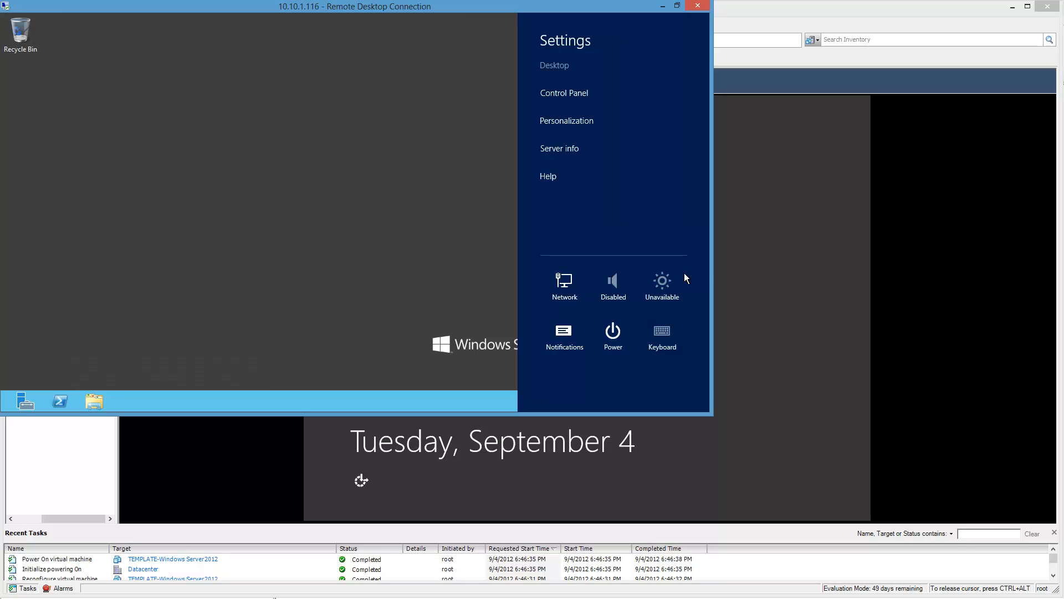
pyautogui.click(613, 332)
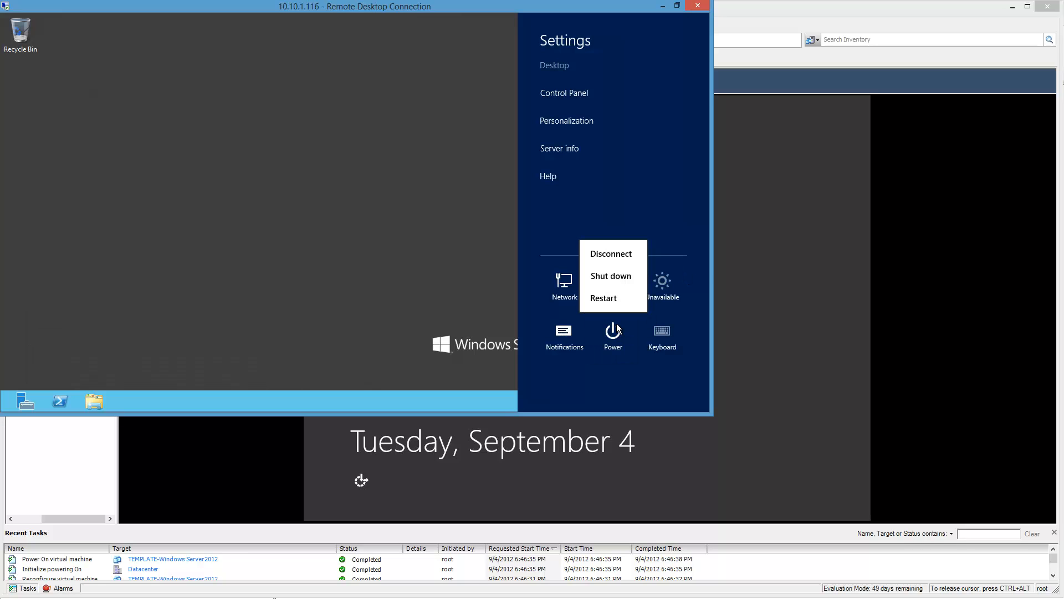
pyautogui.click(620, 276)
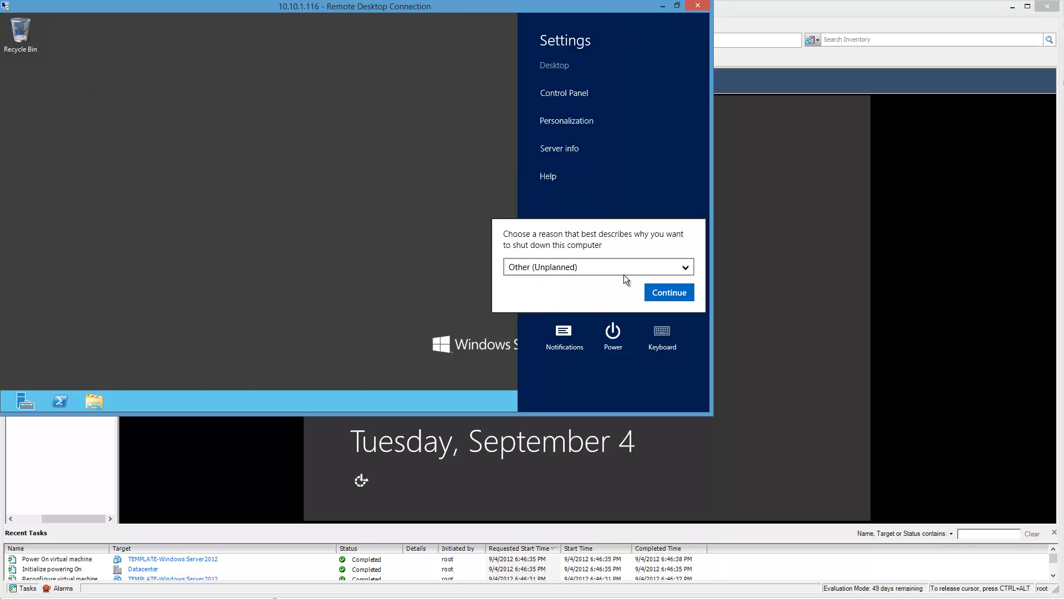
pyautogui.click(664, 298)
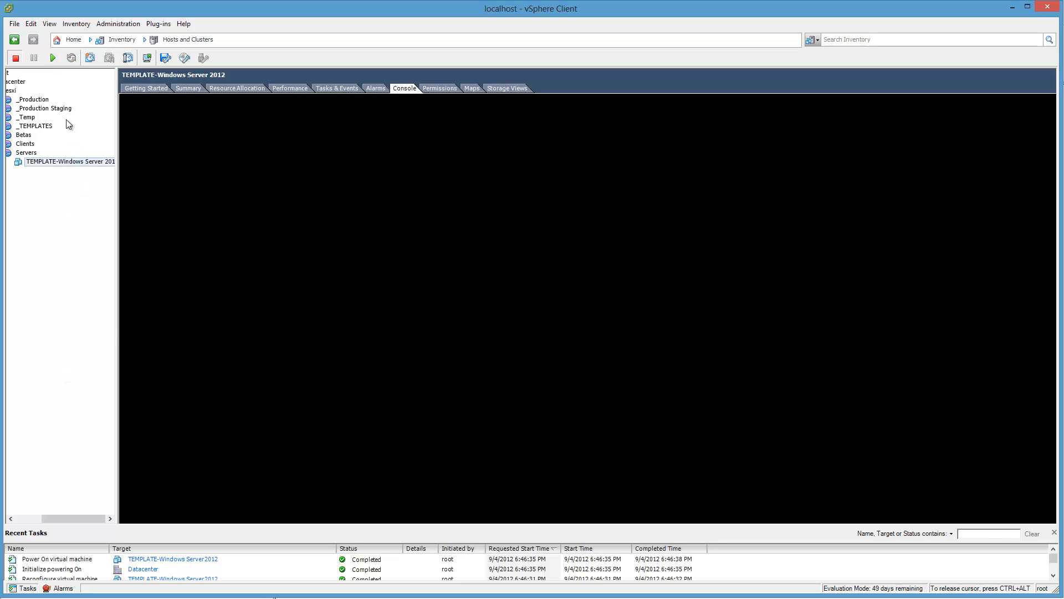
# Step: Convert the powered-off TEMPLATE-Windows Server 2012 virtual machine to a template
pyautogui.rightClick(72, 164)
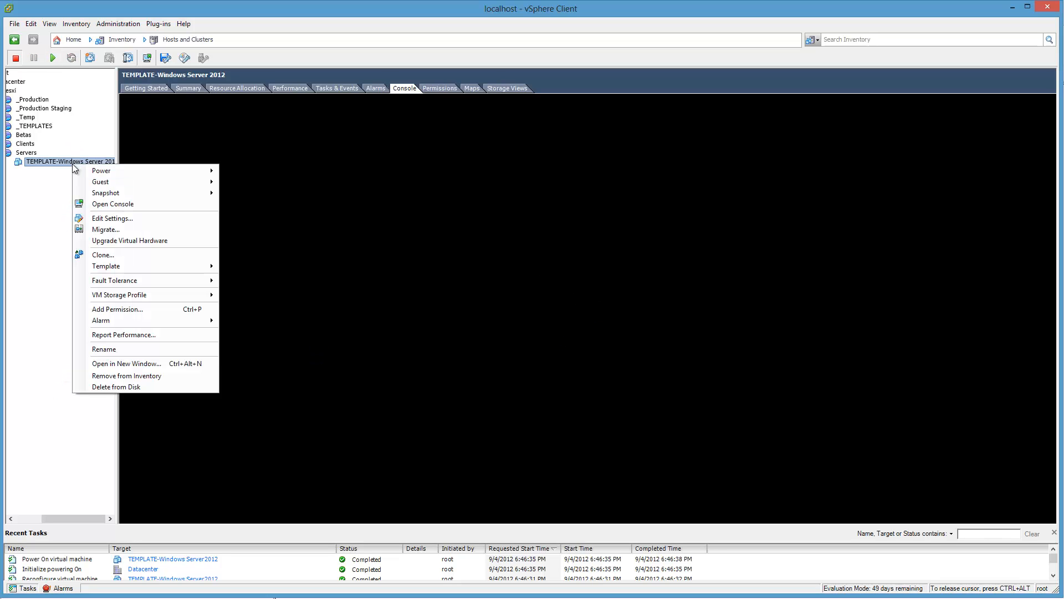
pyautogui.moveTo(99, 265)
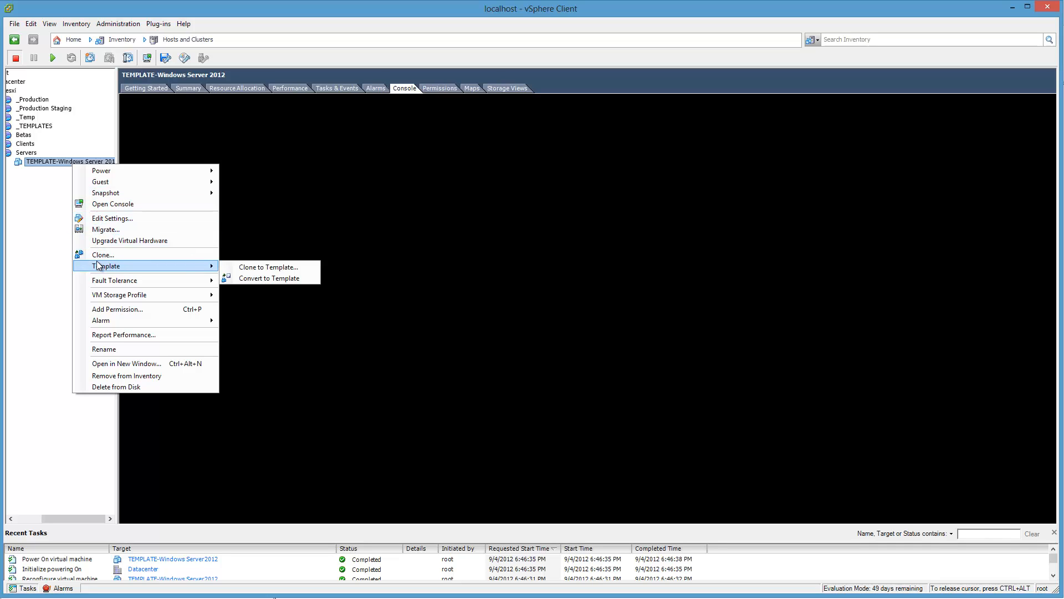
pyautogui.click(247, 279)
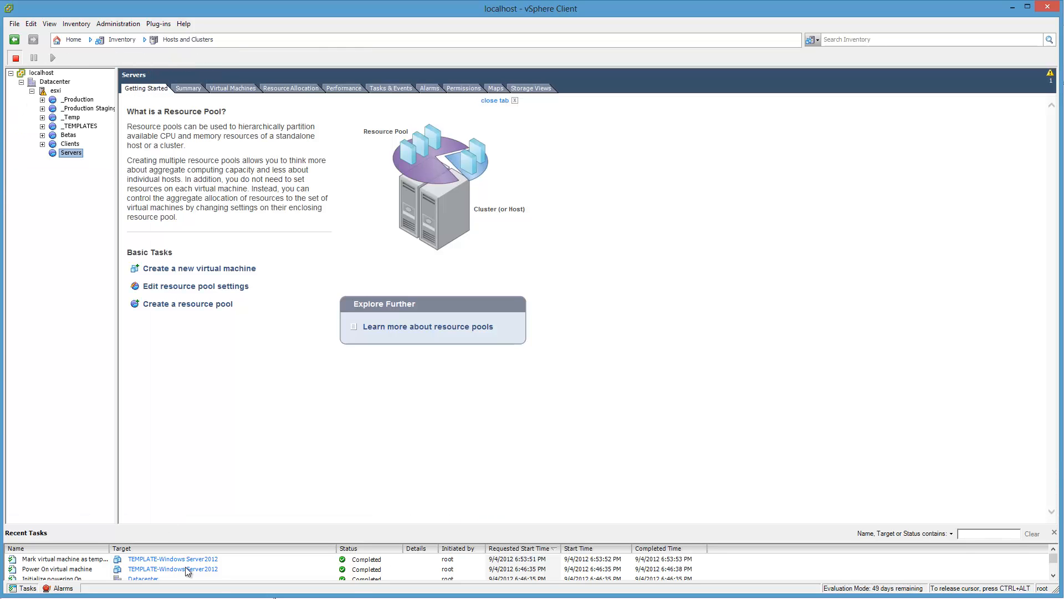
# Step: Switch the inventory to VMs and Templates, widen the tree to show full names, and select the TEMPLATE-Windows Server 2012 template
pyautogui.click(174, 42)
pyautogui.click(176, 79)
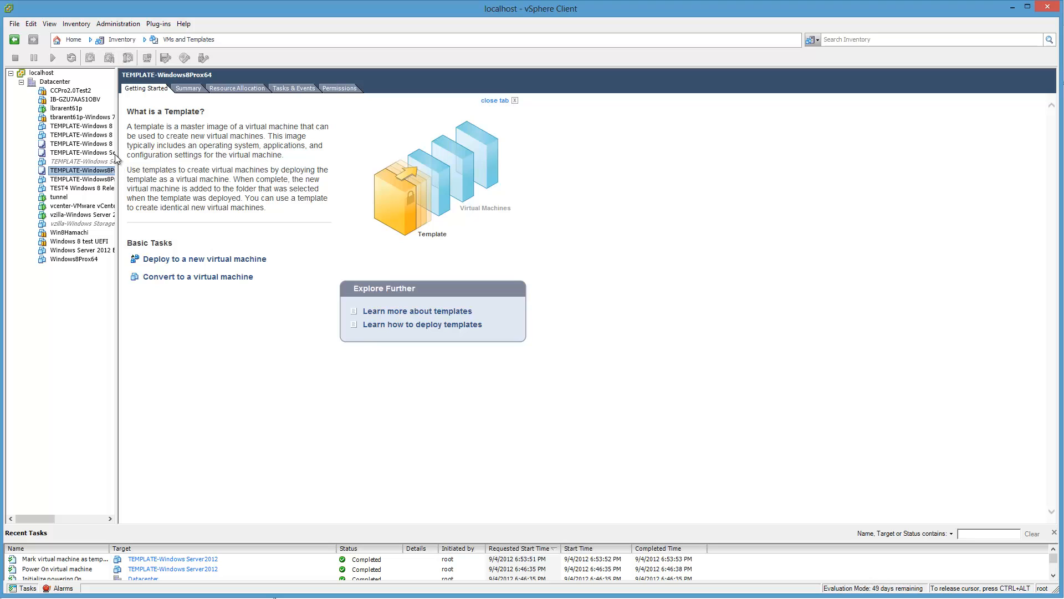
pyautogui.moveTo(116, 160); pyautogui.dragTo(205, 180)
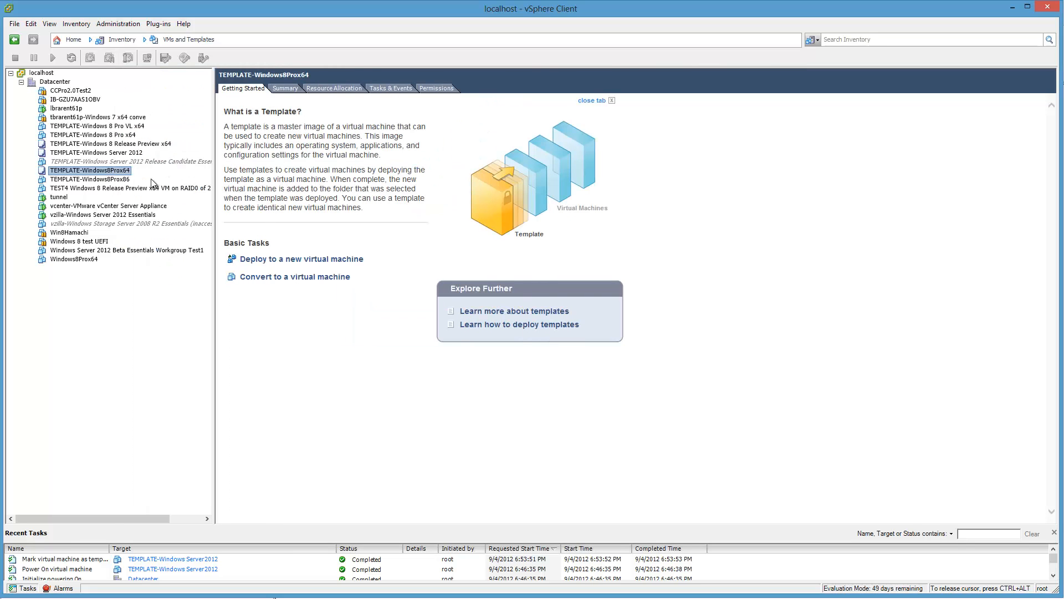
pyautogui.click(100, 154)
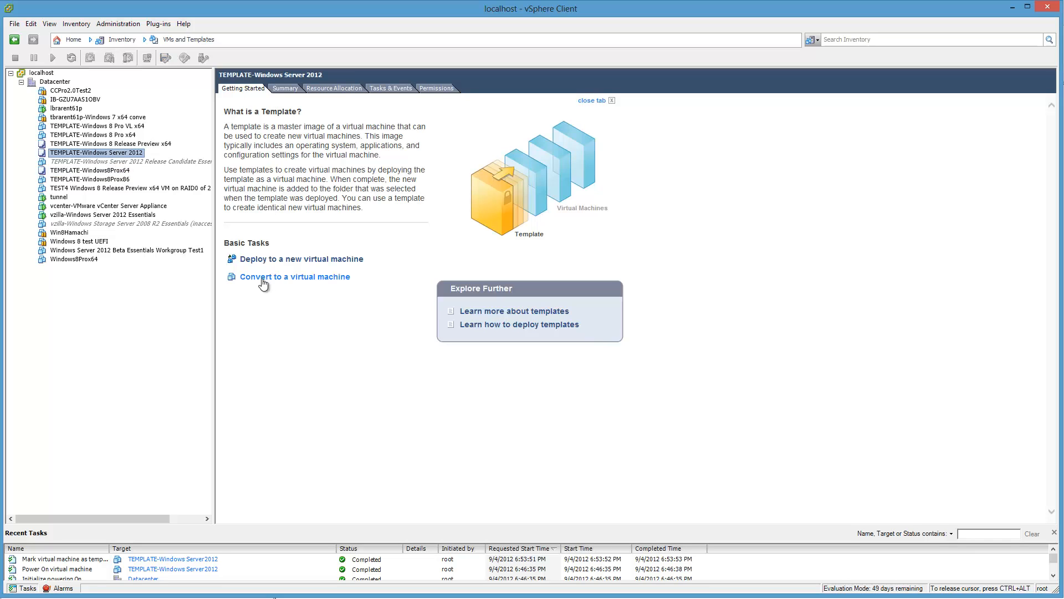
# Step: Start deploying a virtual machine from the TEMPLATE-Windows Server 2012 template, name it windows2012server, and choose esxi as its host
pyautogui.rightClick(129, 159)
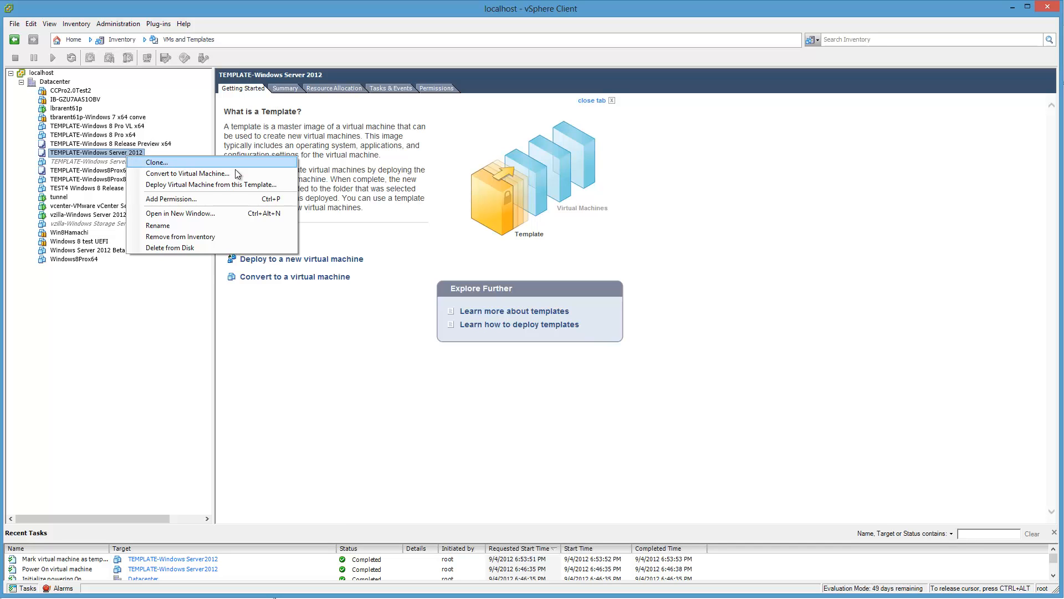
pyautogui.click(274, 188)
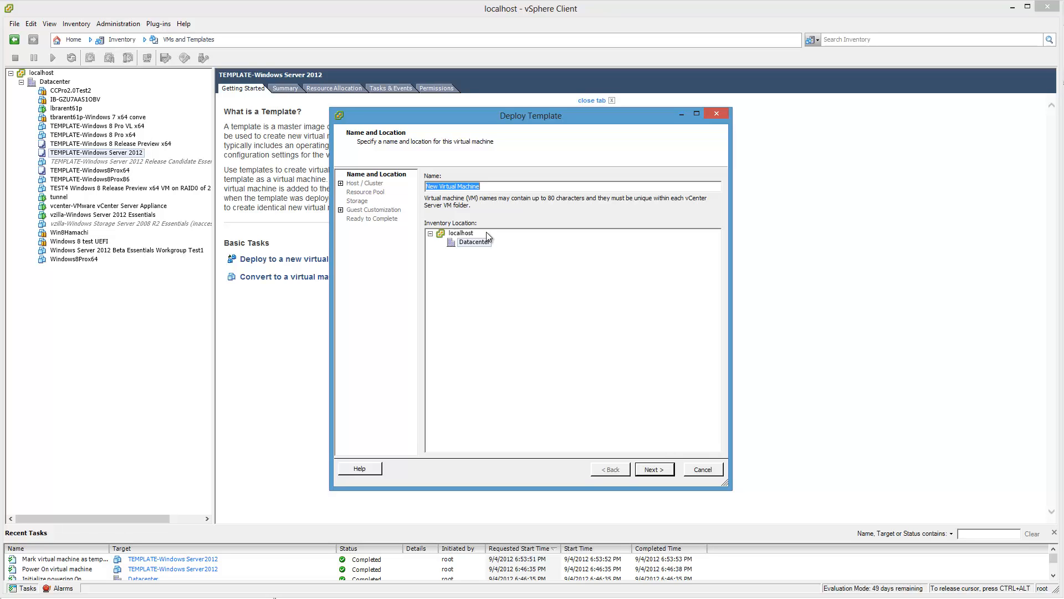
pyautogui.write('windows2012server')
pyautogui.click(654, 469)
pyautogui.click(461, 185)
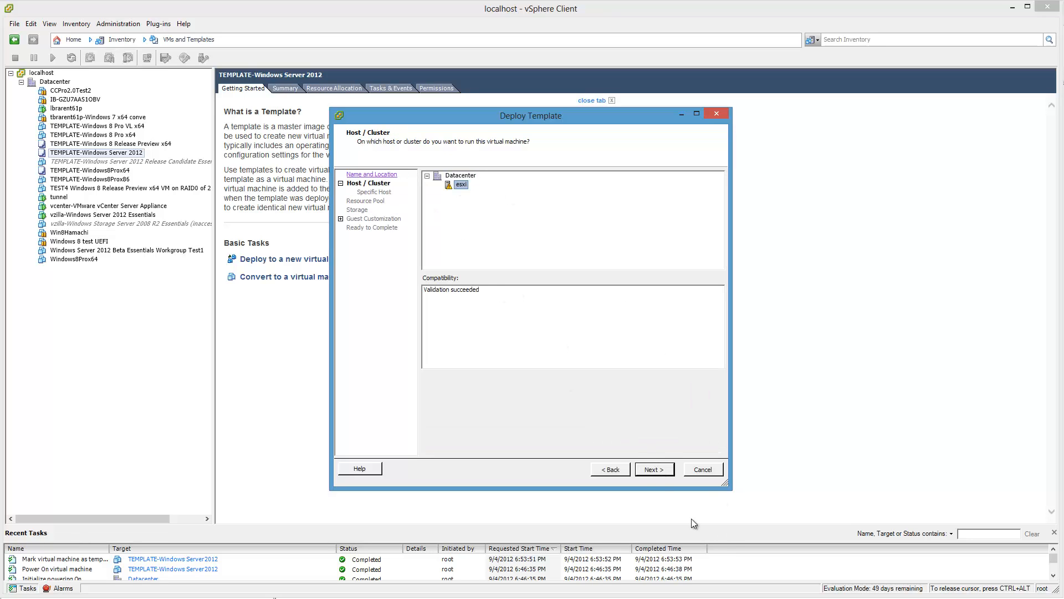
# Step: Place the new virtual machine in the Servers resource pool and store its files on the SAMSUNGSSD datastore in the source disk format
pyautogui.click(646, 469)
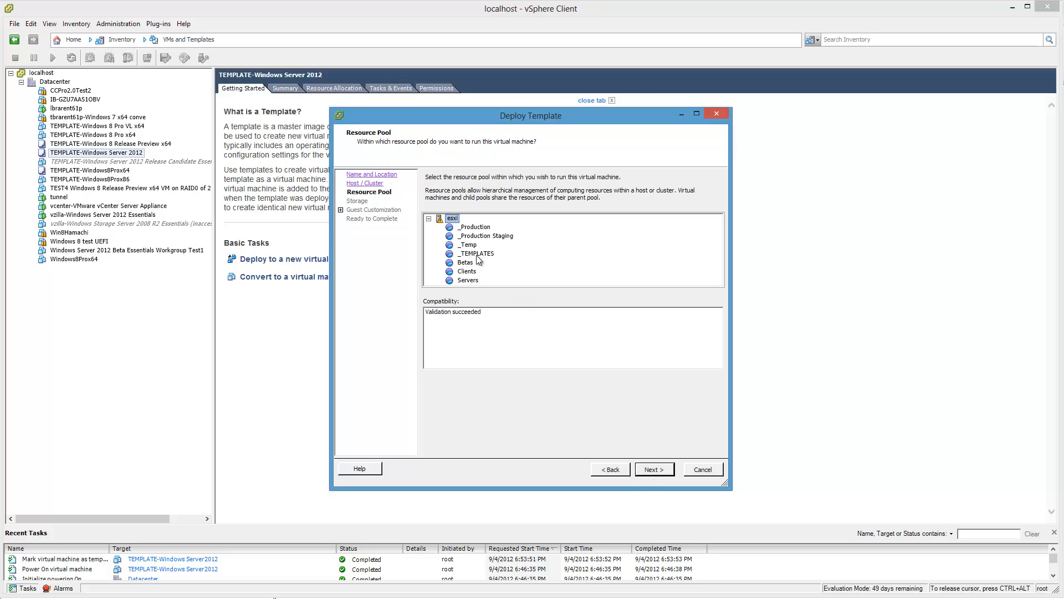
pyautogui.click(460, 281)
pyautogui.click(651, 469)
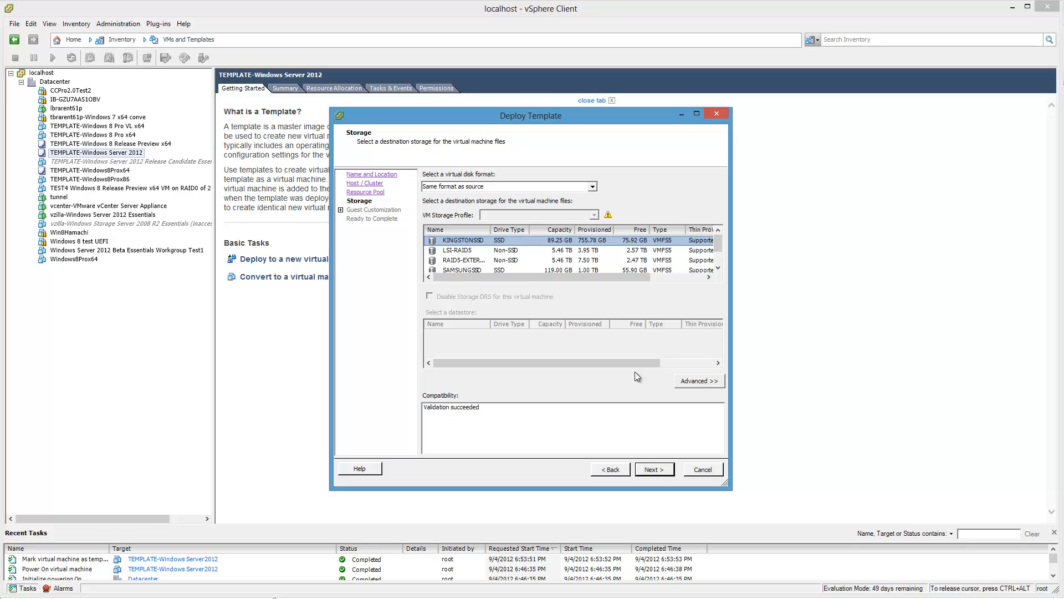
pyautogui.click(483, 270)
pyautogui.scroll(-1, 500, 232)
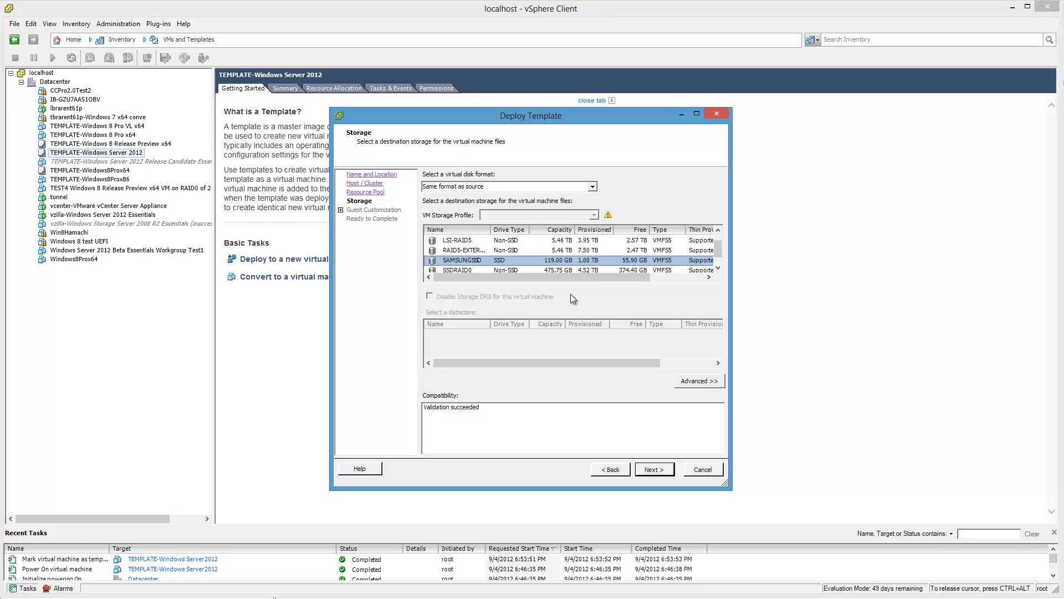
pyautogui.click(656, 470)
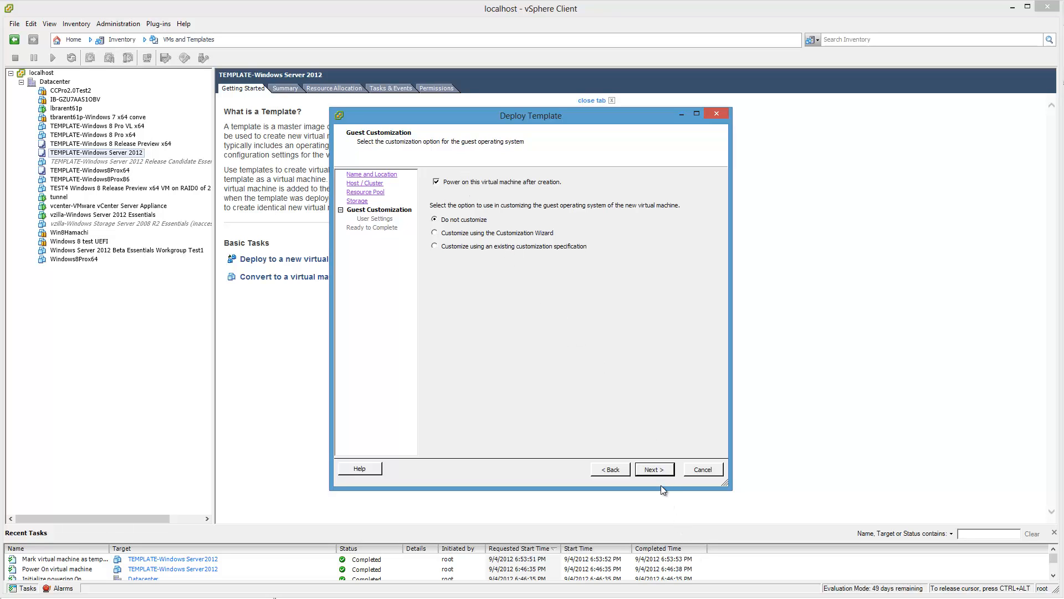
# Step: Finish the template deployment with power-on after creation enabled and no guest customization
pyautogui.click(655, 470)
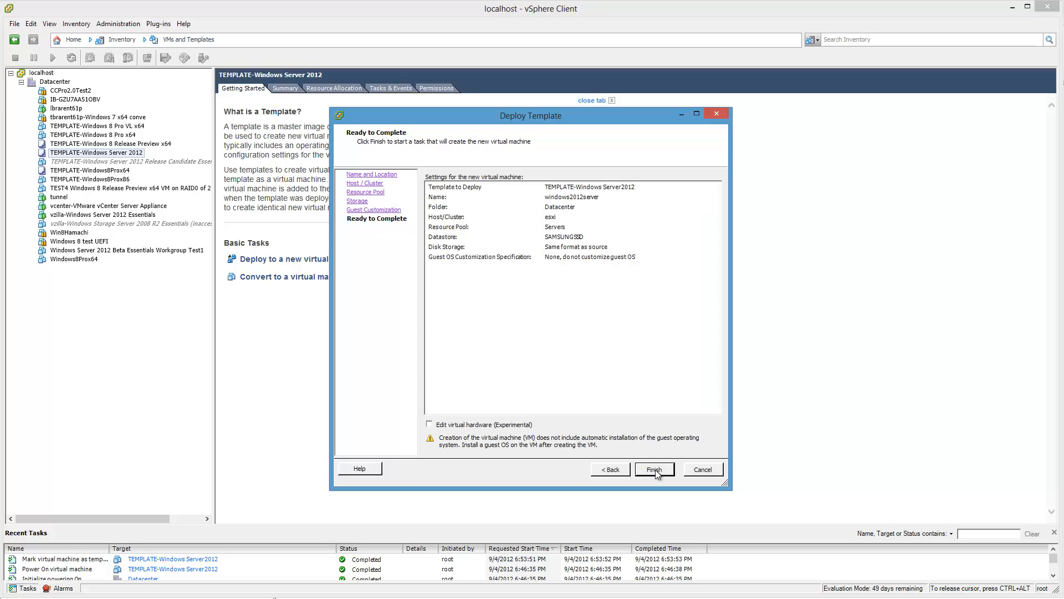
pyautogui.click(655, 470)
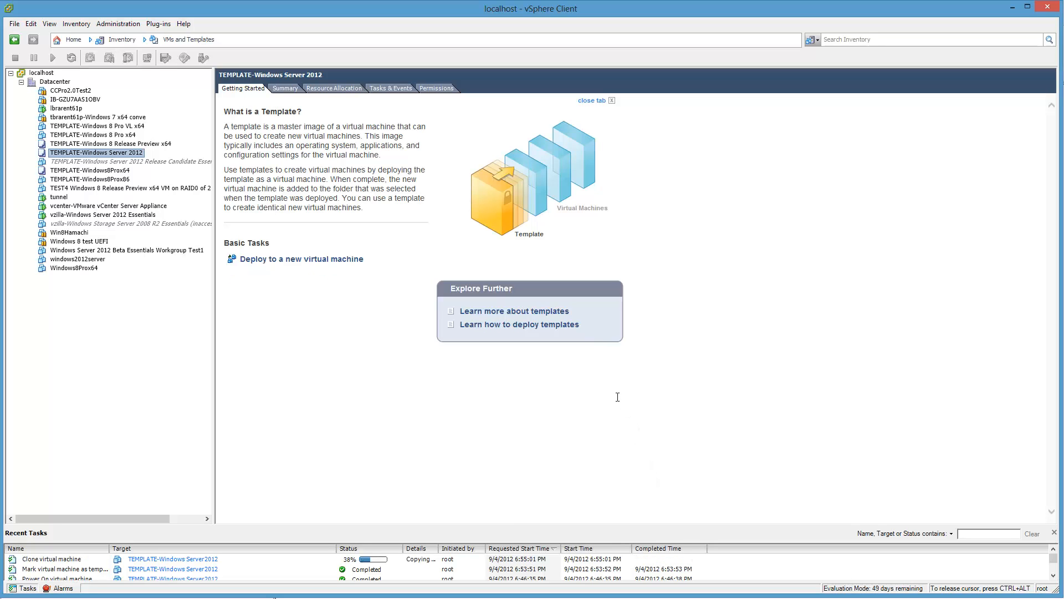
# Step: Switch the inventory from VMs and Templates back to Hosts and Clusters
pyautogui.click(199, 39)
pyautogui.click(201, 65)
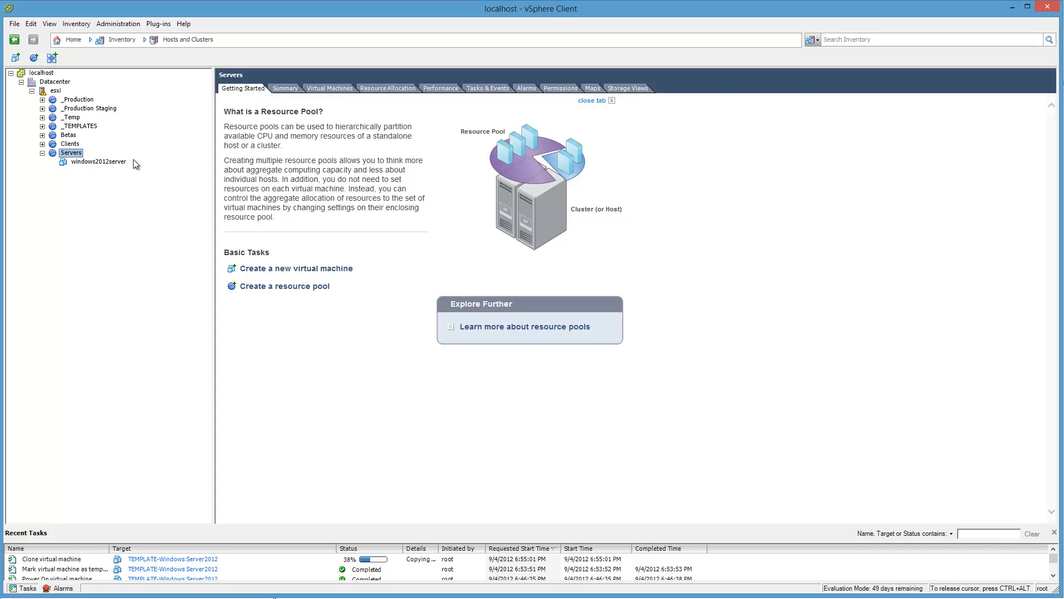
# Step: Check the console and the summary details of the windows2012server virtual machine in the Servers resource pool
pyautogui.click(111, 161)
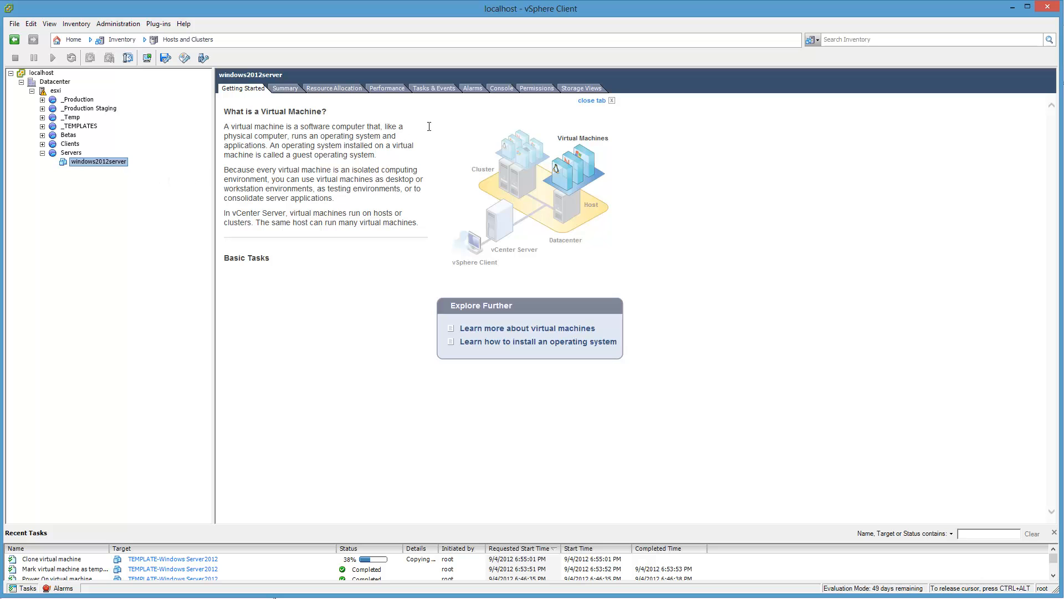
pyautogui.click(508, 86)
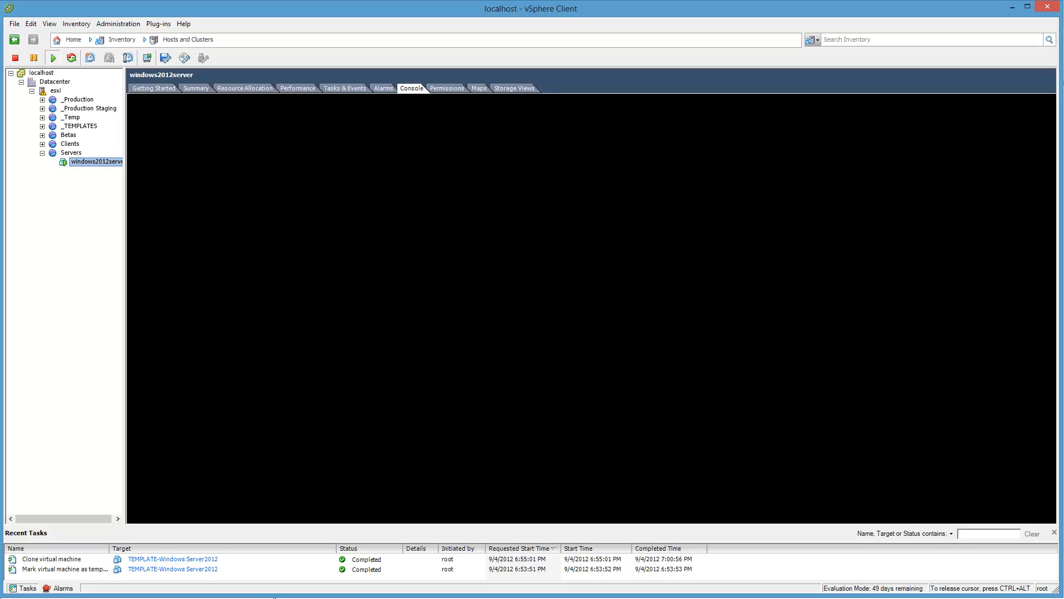
pyautogui.click(72, 154)
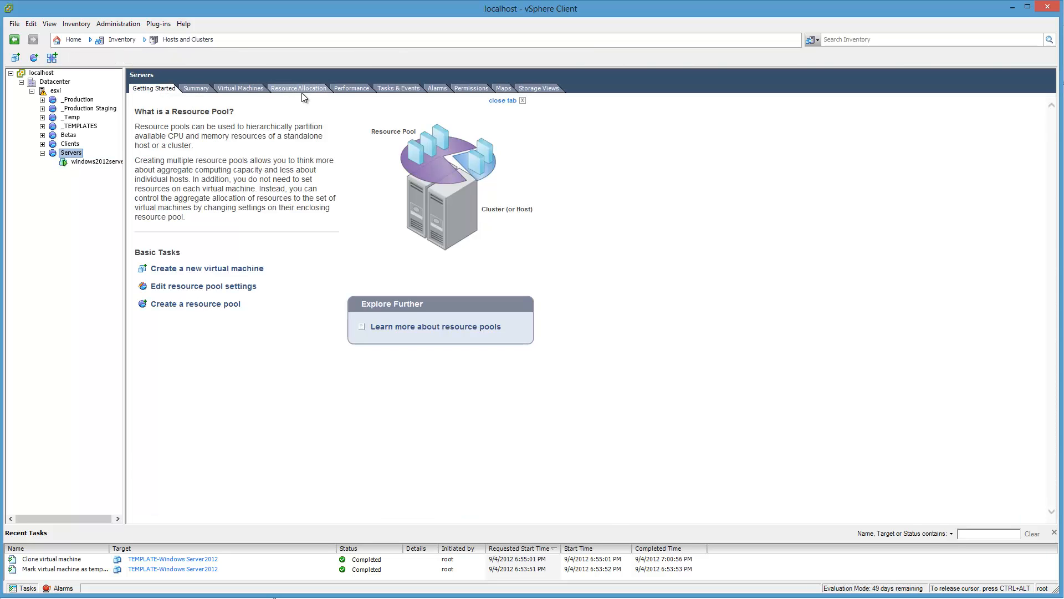
pyautogui.click(92, 161)
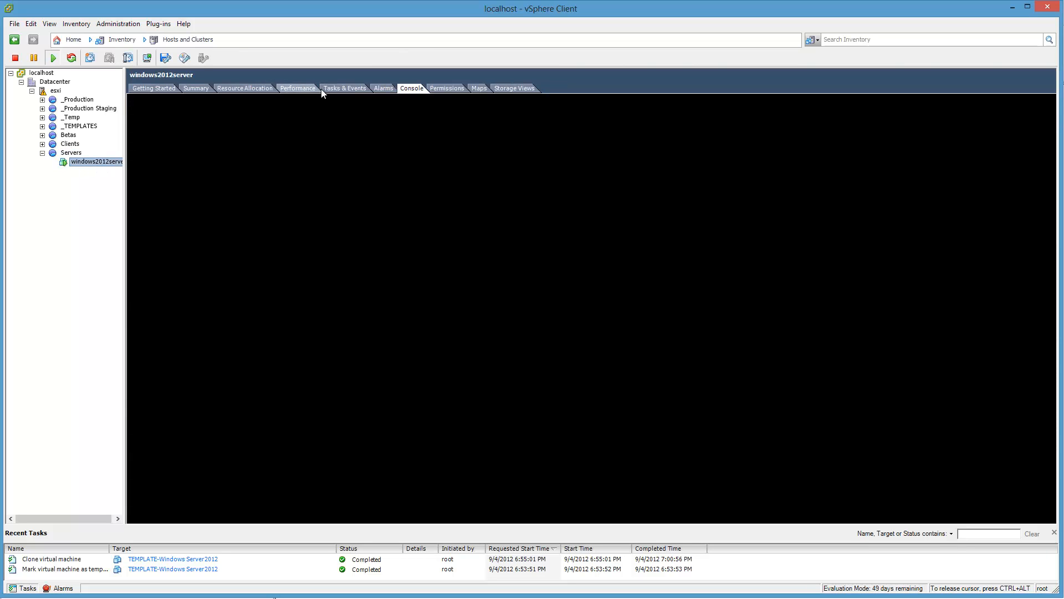
pyautogui.click(198, 89)
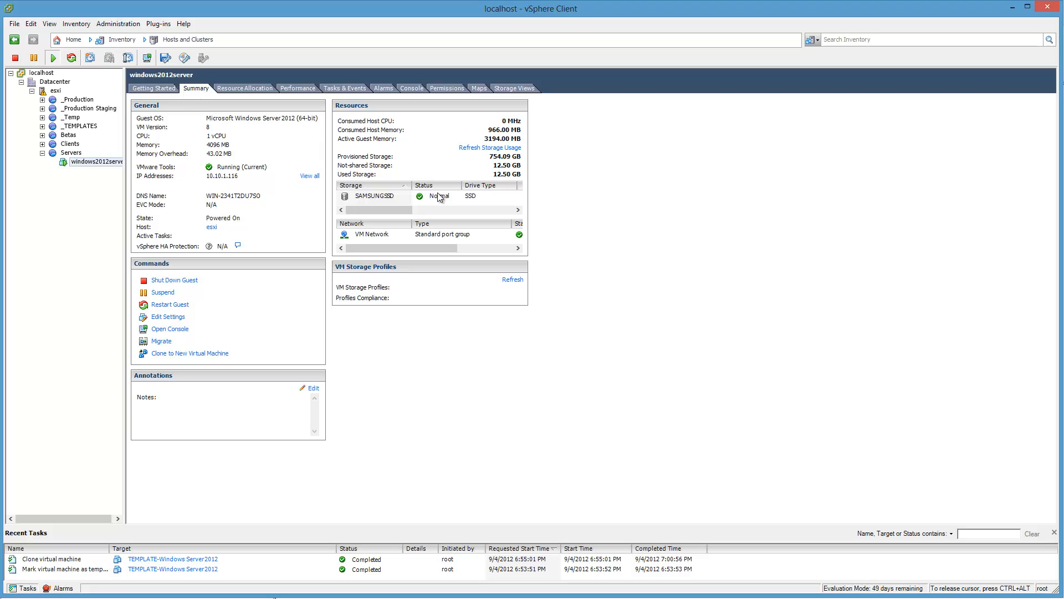
# Step: Open the windows2012server console in its own window and move it clear of the inventory tree
pyautogui.rightClick(92, 162)
pyautogui.click(122, 202)
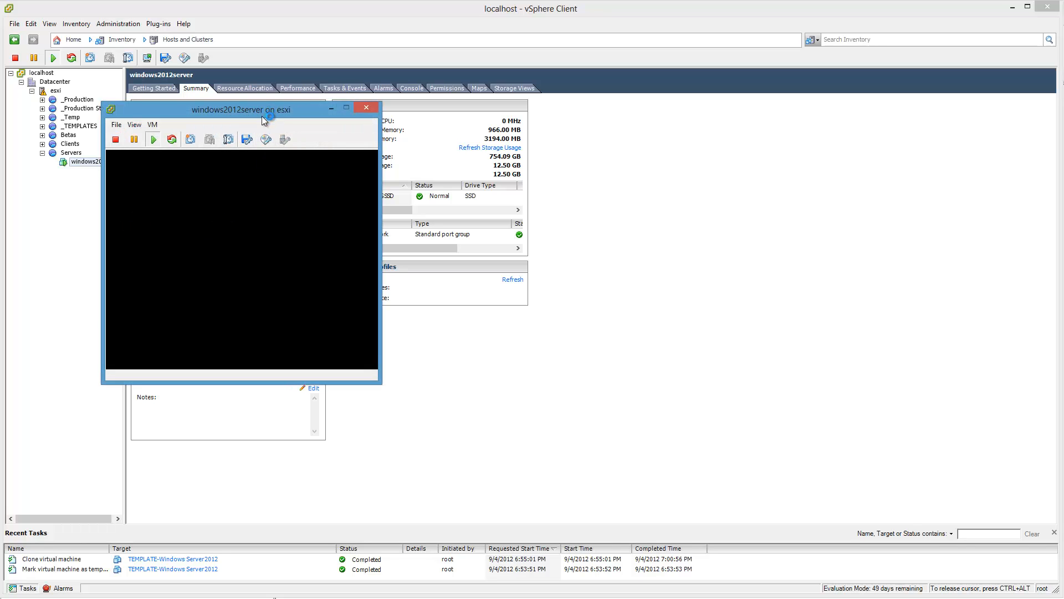
pyautogui.moveTo(262, 112); pyautogui.dragTo(555, 68)
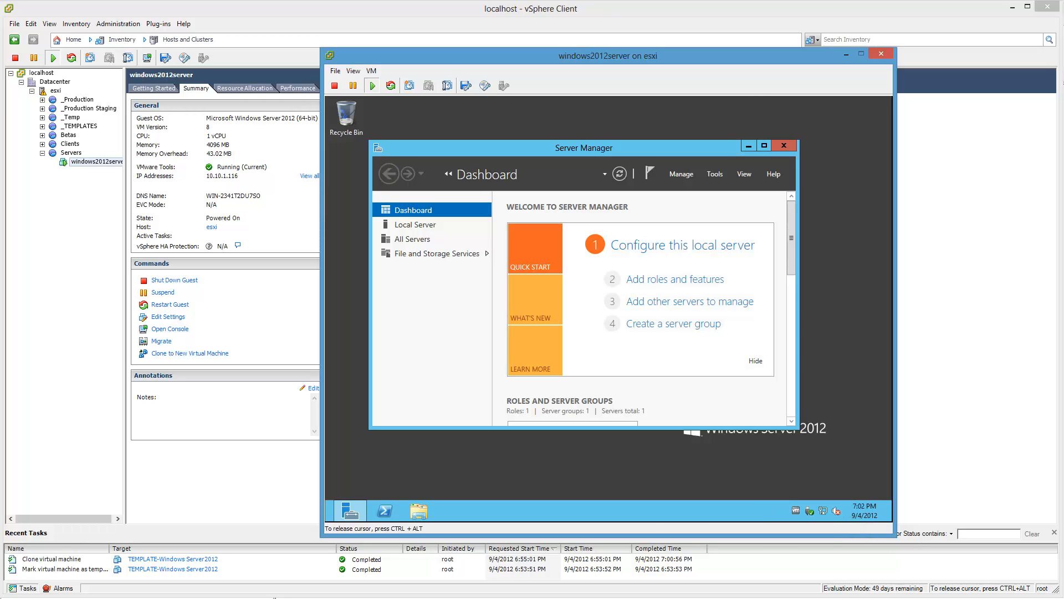
pyautogui.click(794, 511)
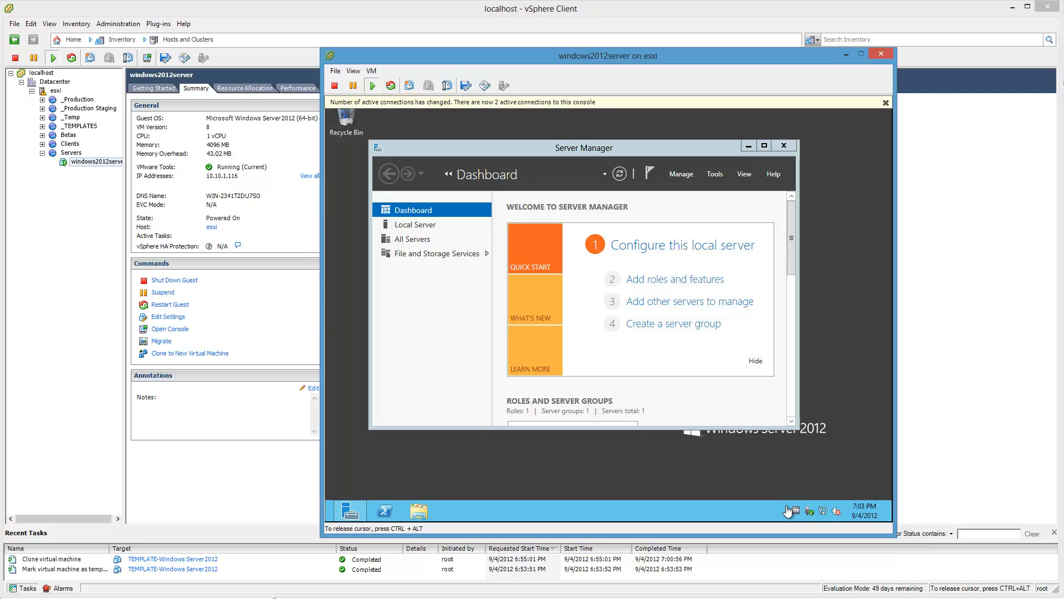
pyautogui.rightClick(796, 511)
pyautogui.click(798, 517)
# Step: Set the guest desktop's screen resolution to 1280 × 768 and keep the change
pyautogui.rightClick(662, 472)
pyautogui.click(691, 457)
pyautogui.click(563, 304)
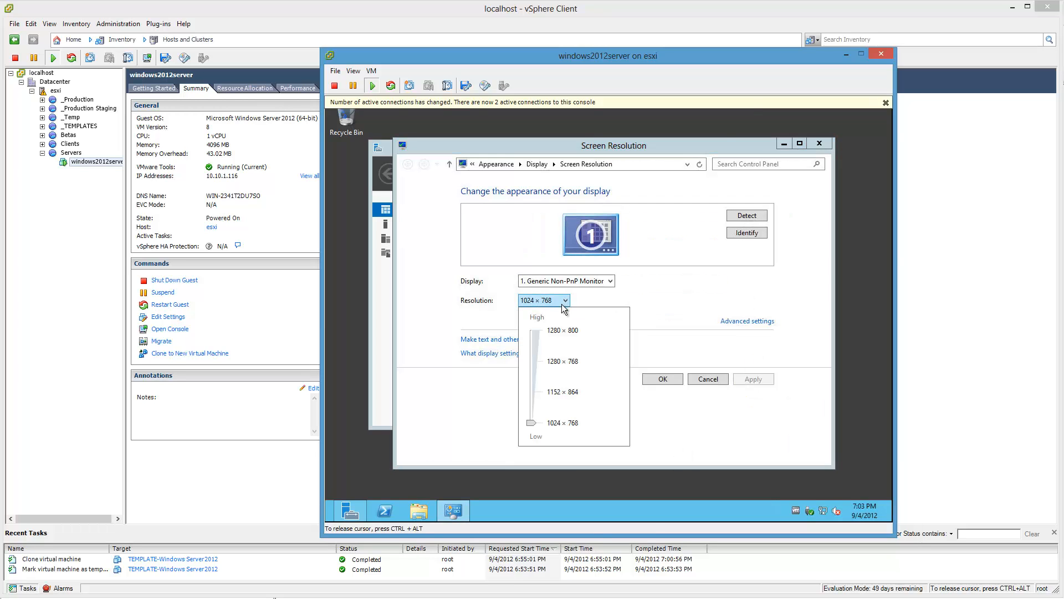
pyautogui.moveTo(531, 423); pyautogui.dragTo(536, 372)
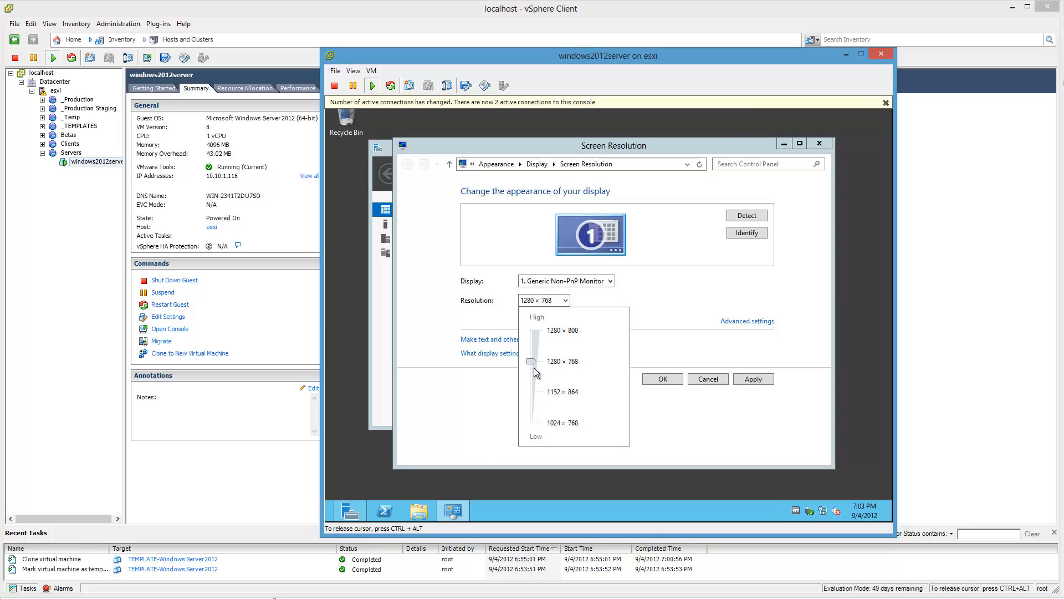
pyautogui.click(662, 379)
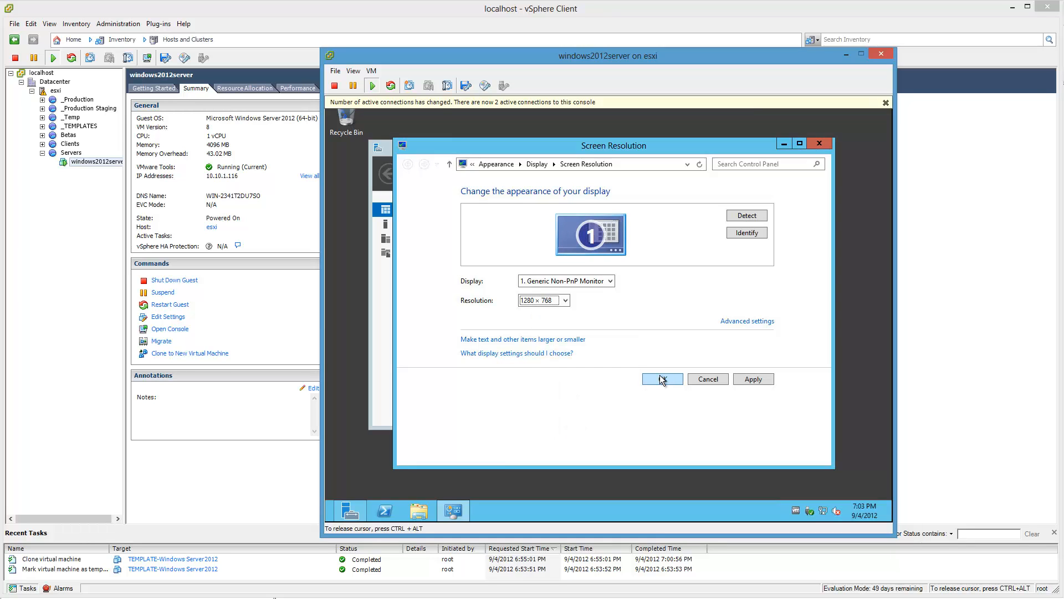
pyautogui.click(663, 379)
pyautogui.click(633, 301)
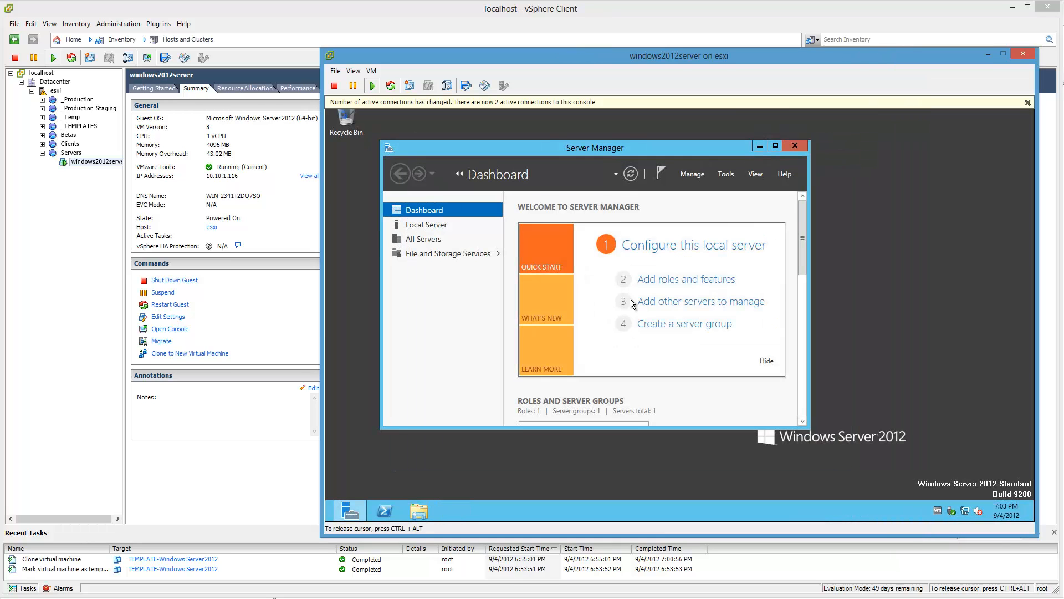
# Step: Close Server Manager in the guest and dismiss the console's notice about active connections
pyautogui.click(795, 145)
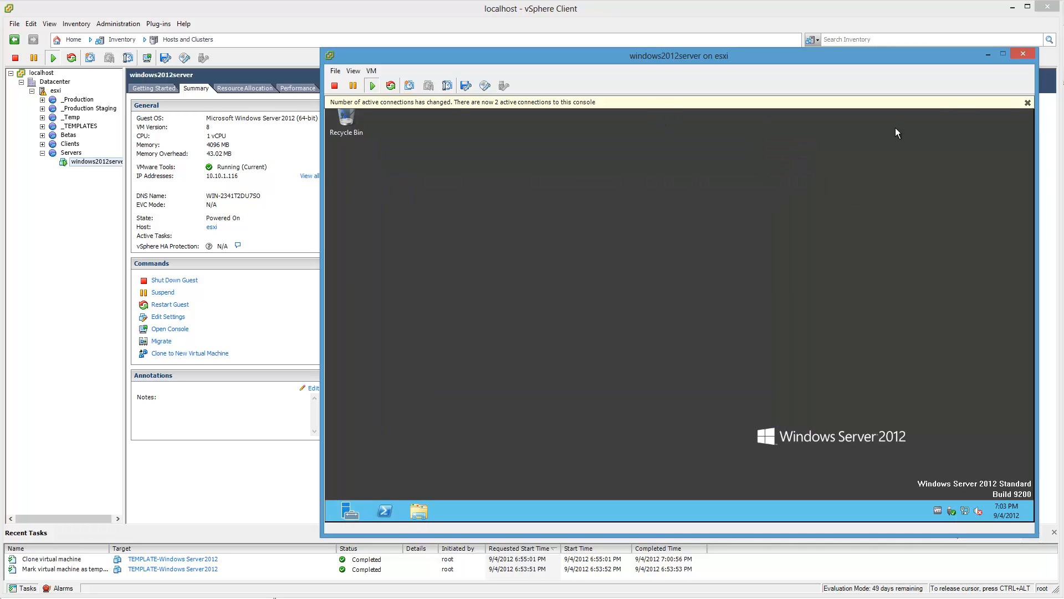
pyautogui.click(1027, 103)
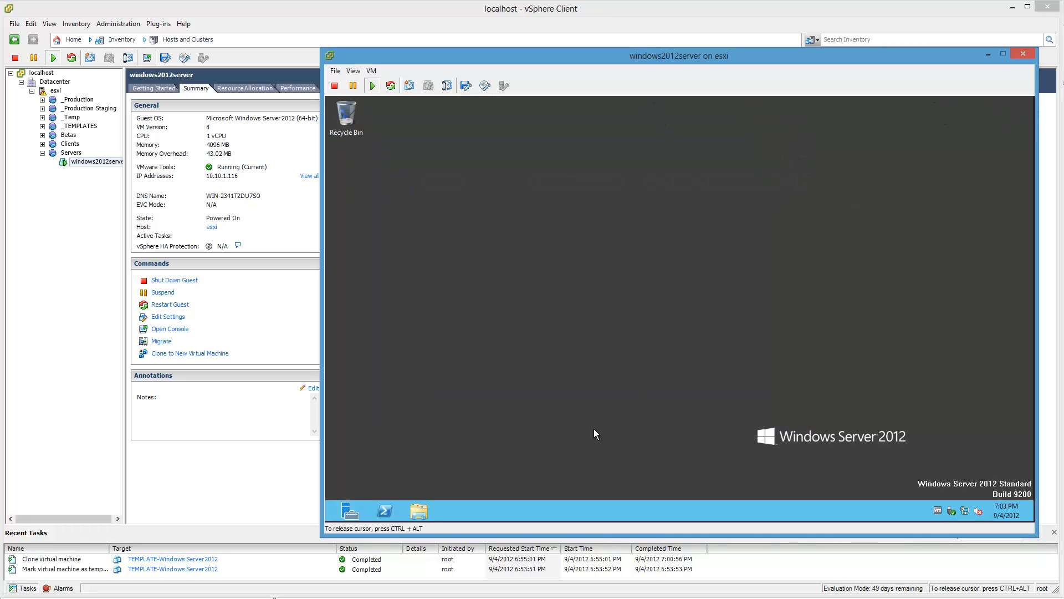
# Step: Shut down the guest operating system of windows2012server and confirm the shutdown
pyautogui.click(372, 71)
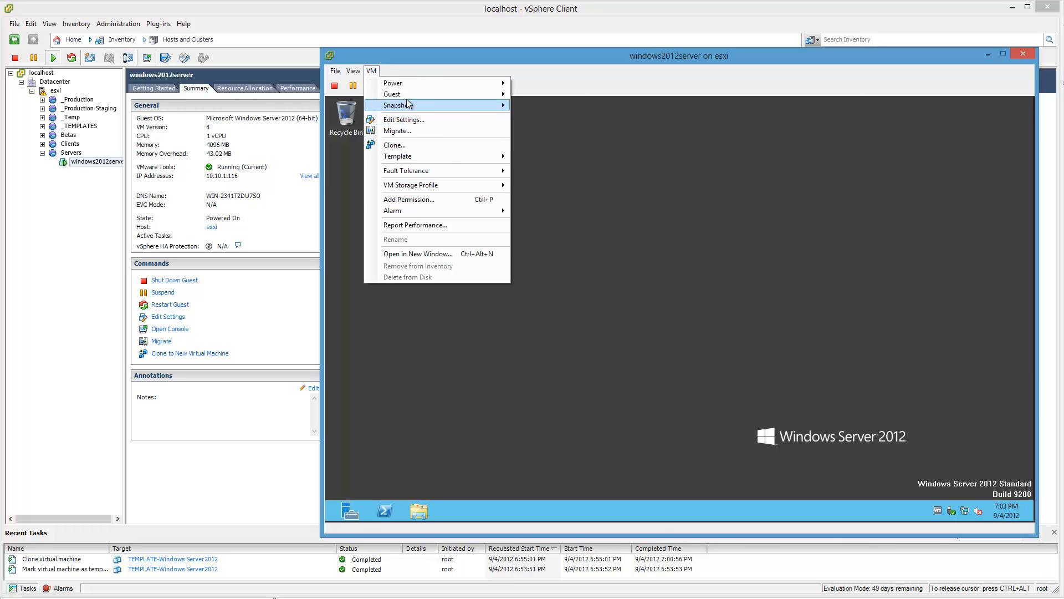
pyautogui.moveTo(410, 94)
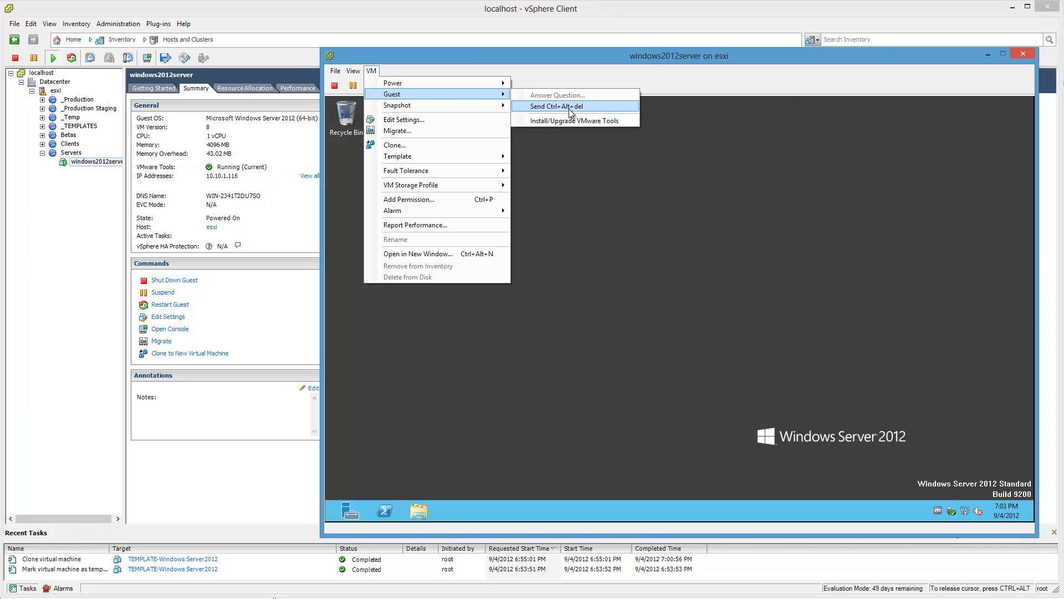
pyautogui.moveTo(498, 83)
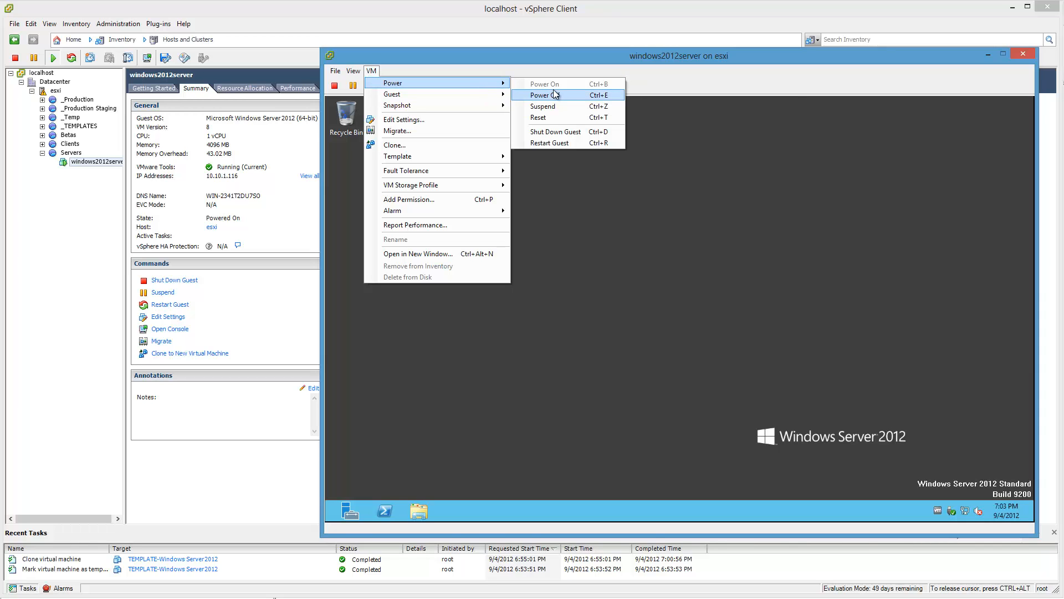
pyautogui.click(568, 132)
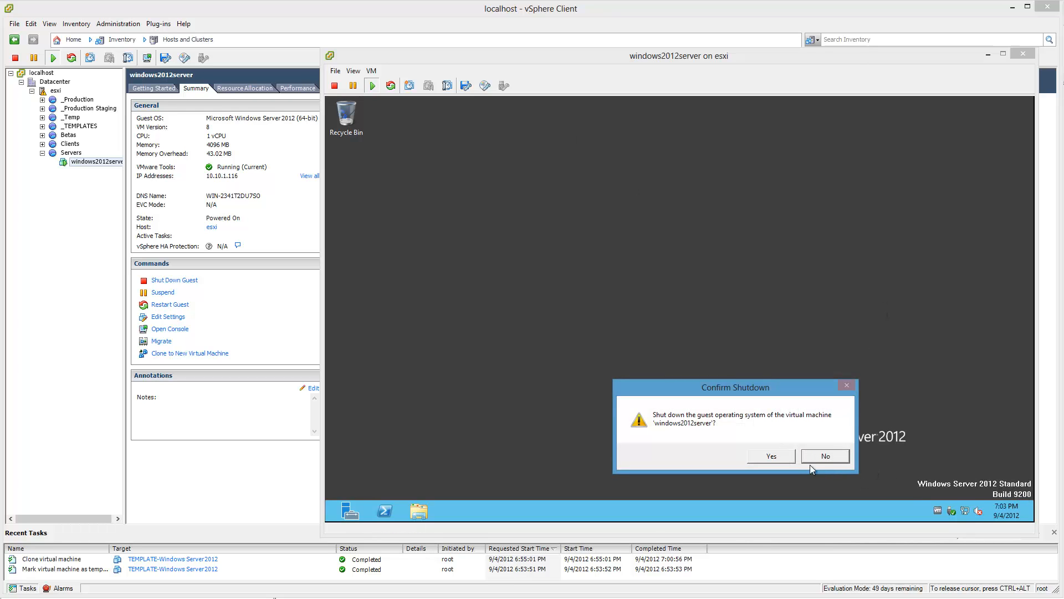
pyautogui.click(767, 456)
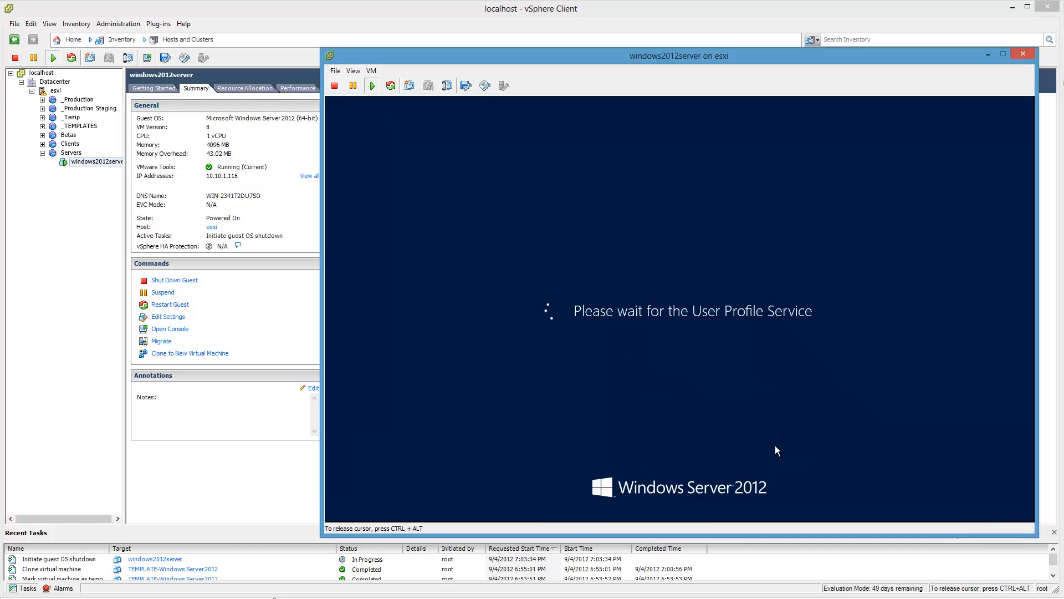